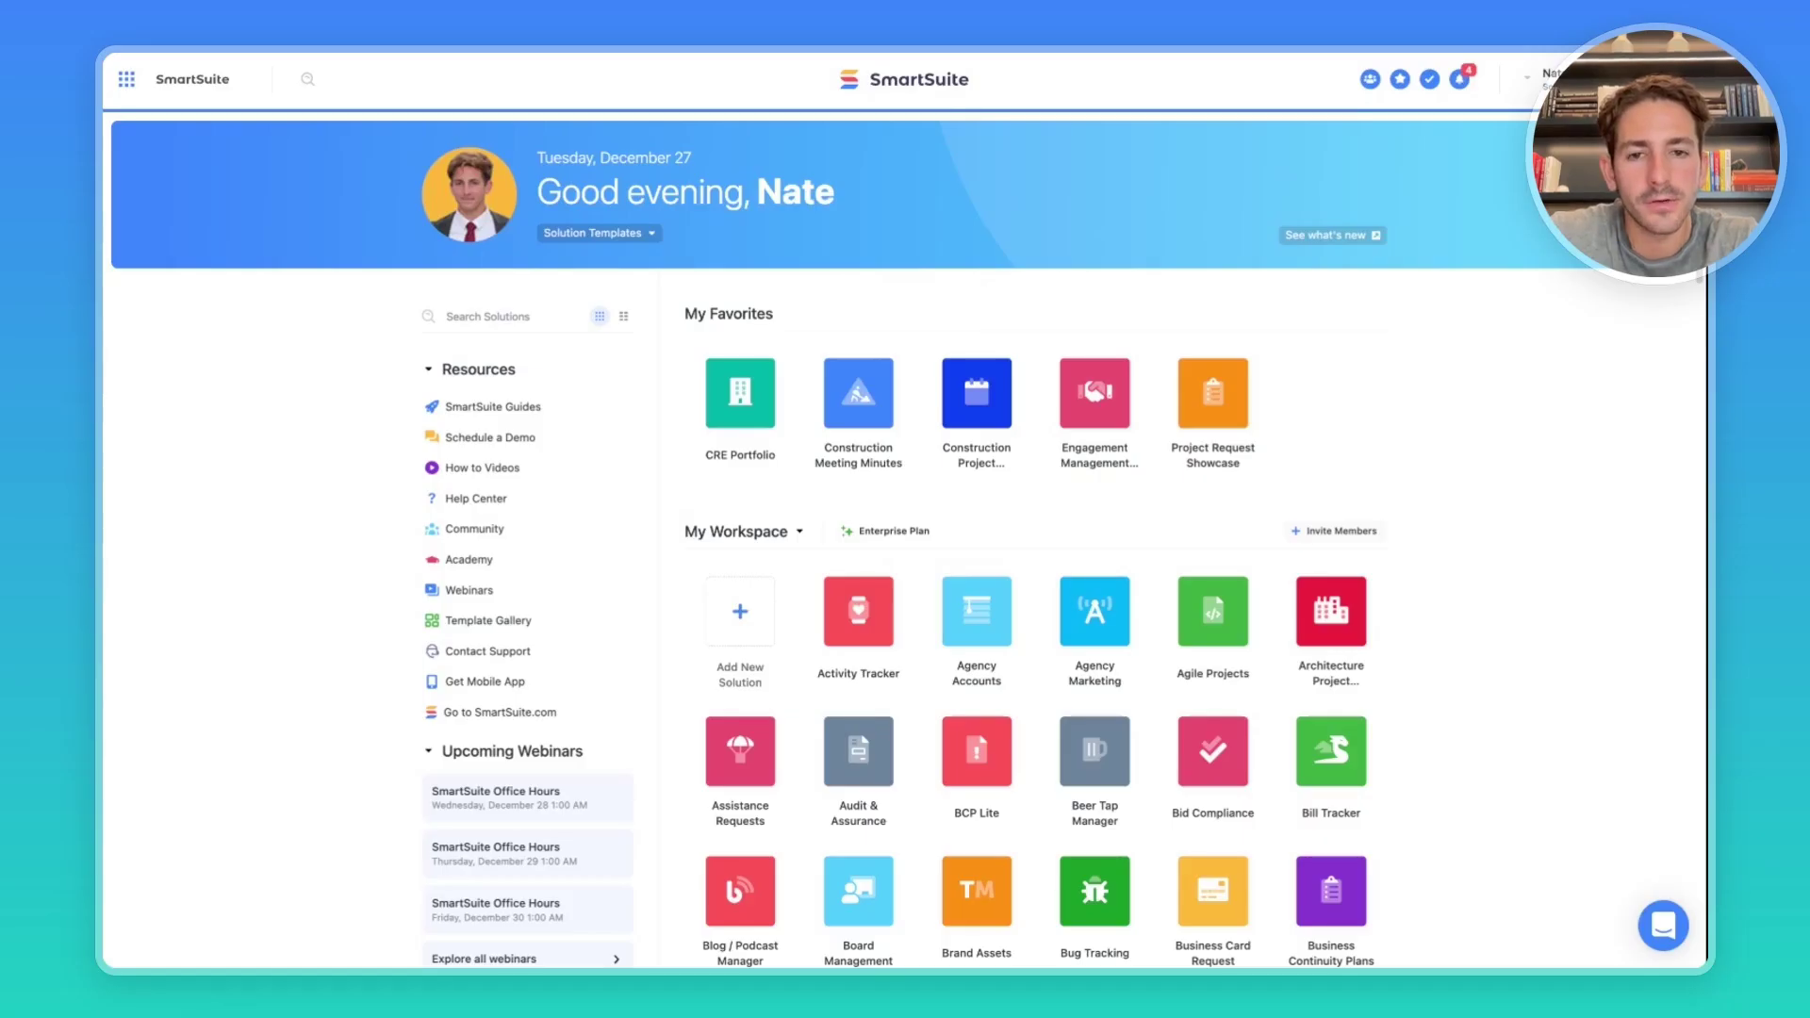
# Create a new solution from the Network Manager template in SmartSuite Showcases
pyautogui.click(740, 613)
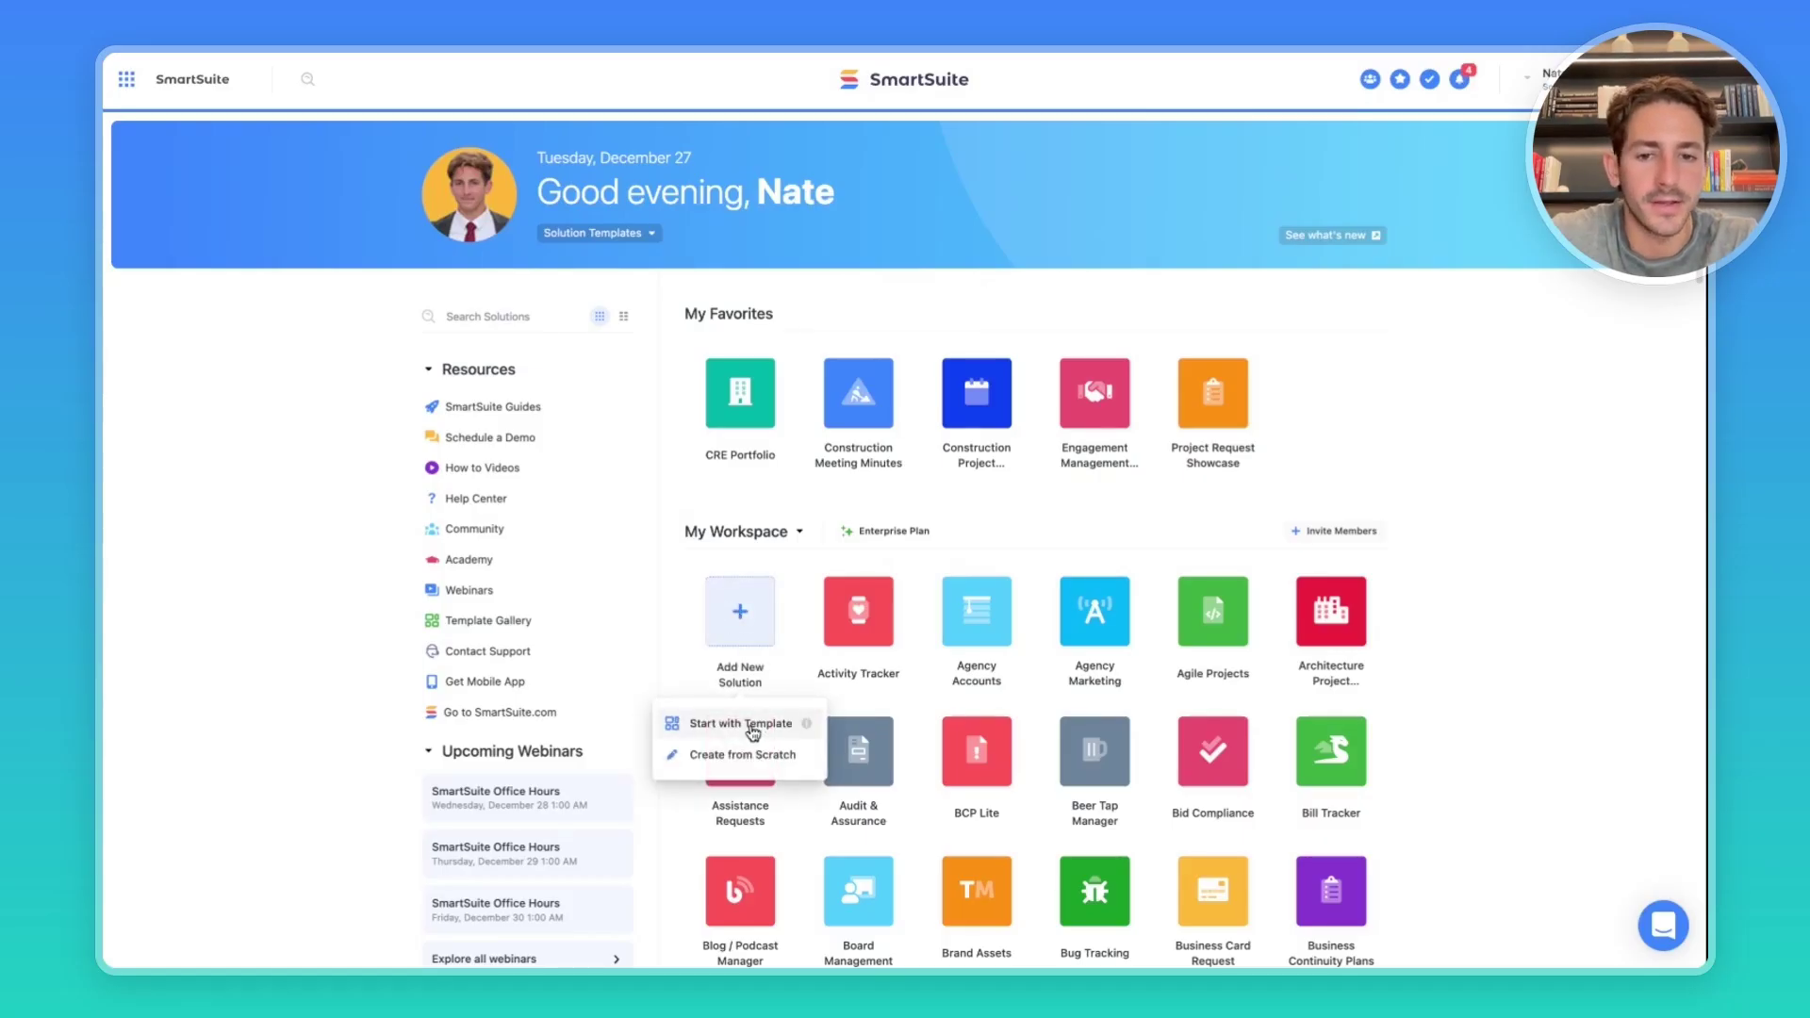
pyautogui.click(741, 724)
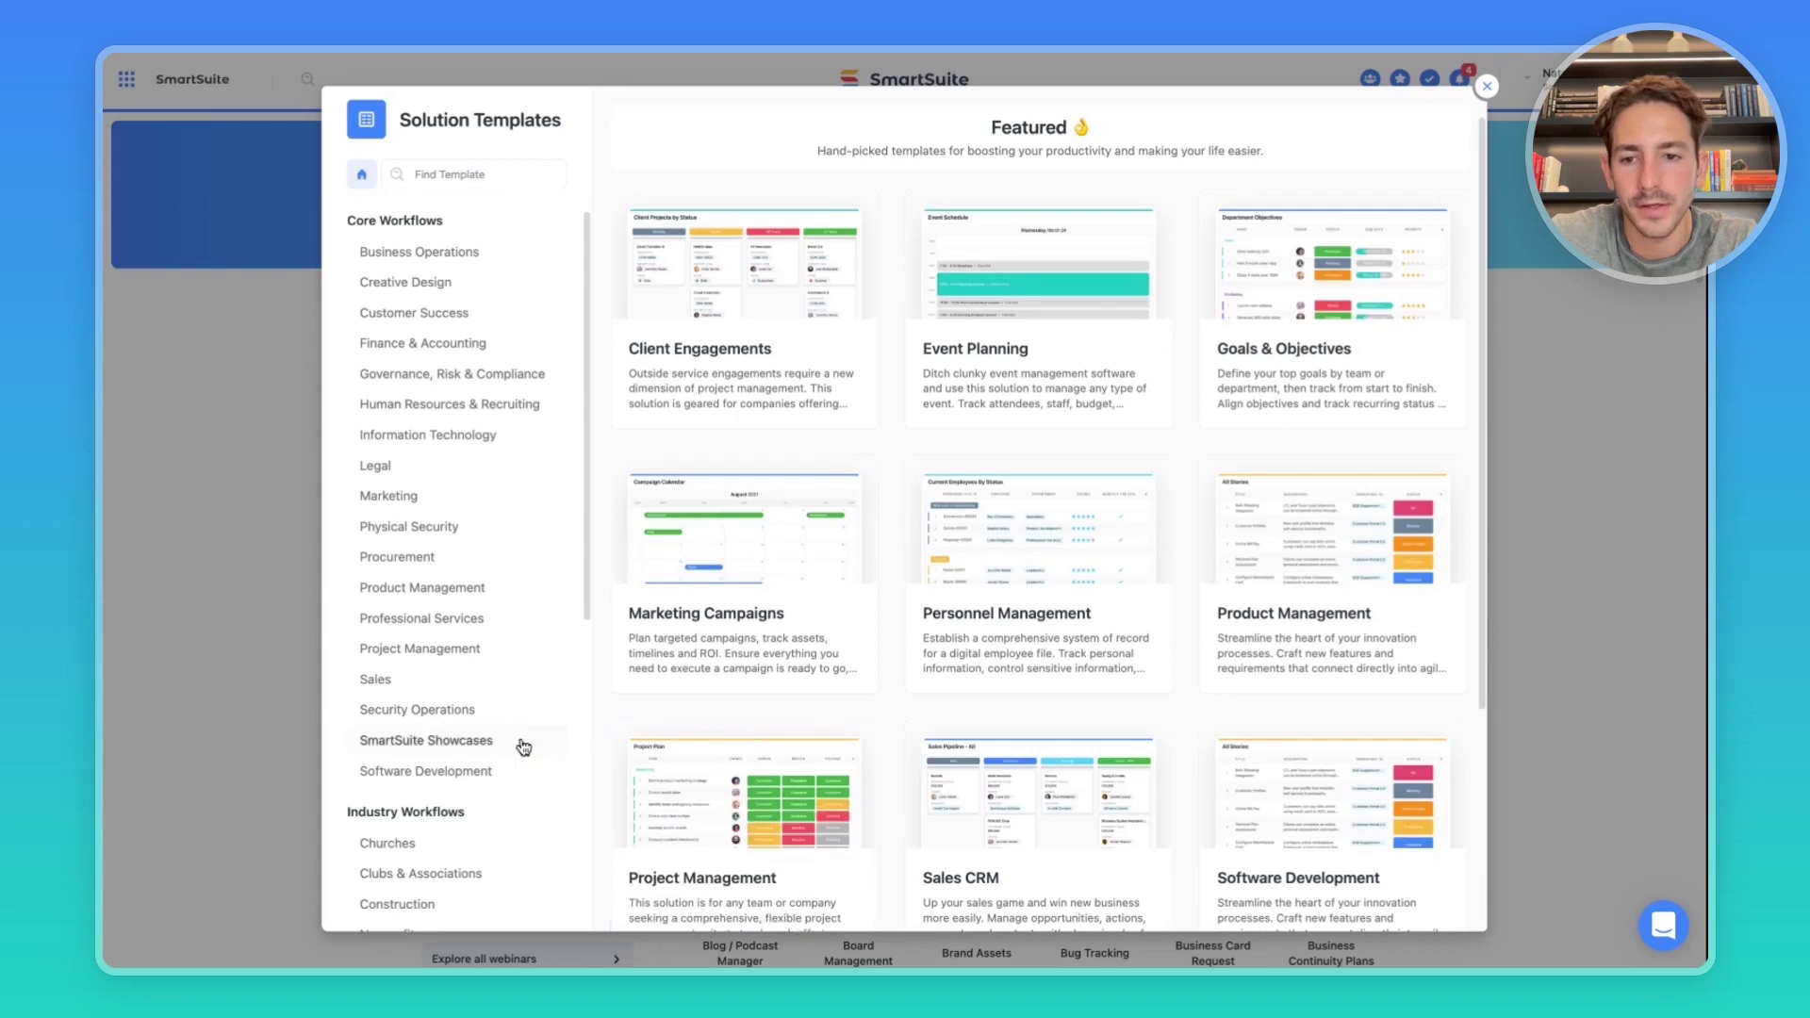
pyautogui.click(499, 752)
pyautogui.moveTo(1048, 479)
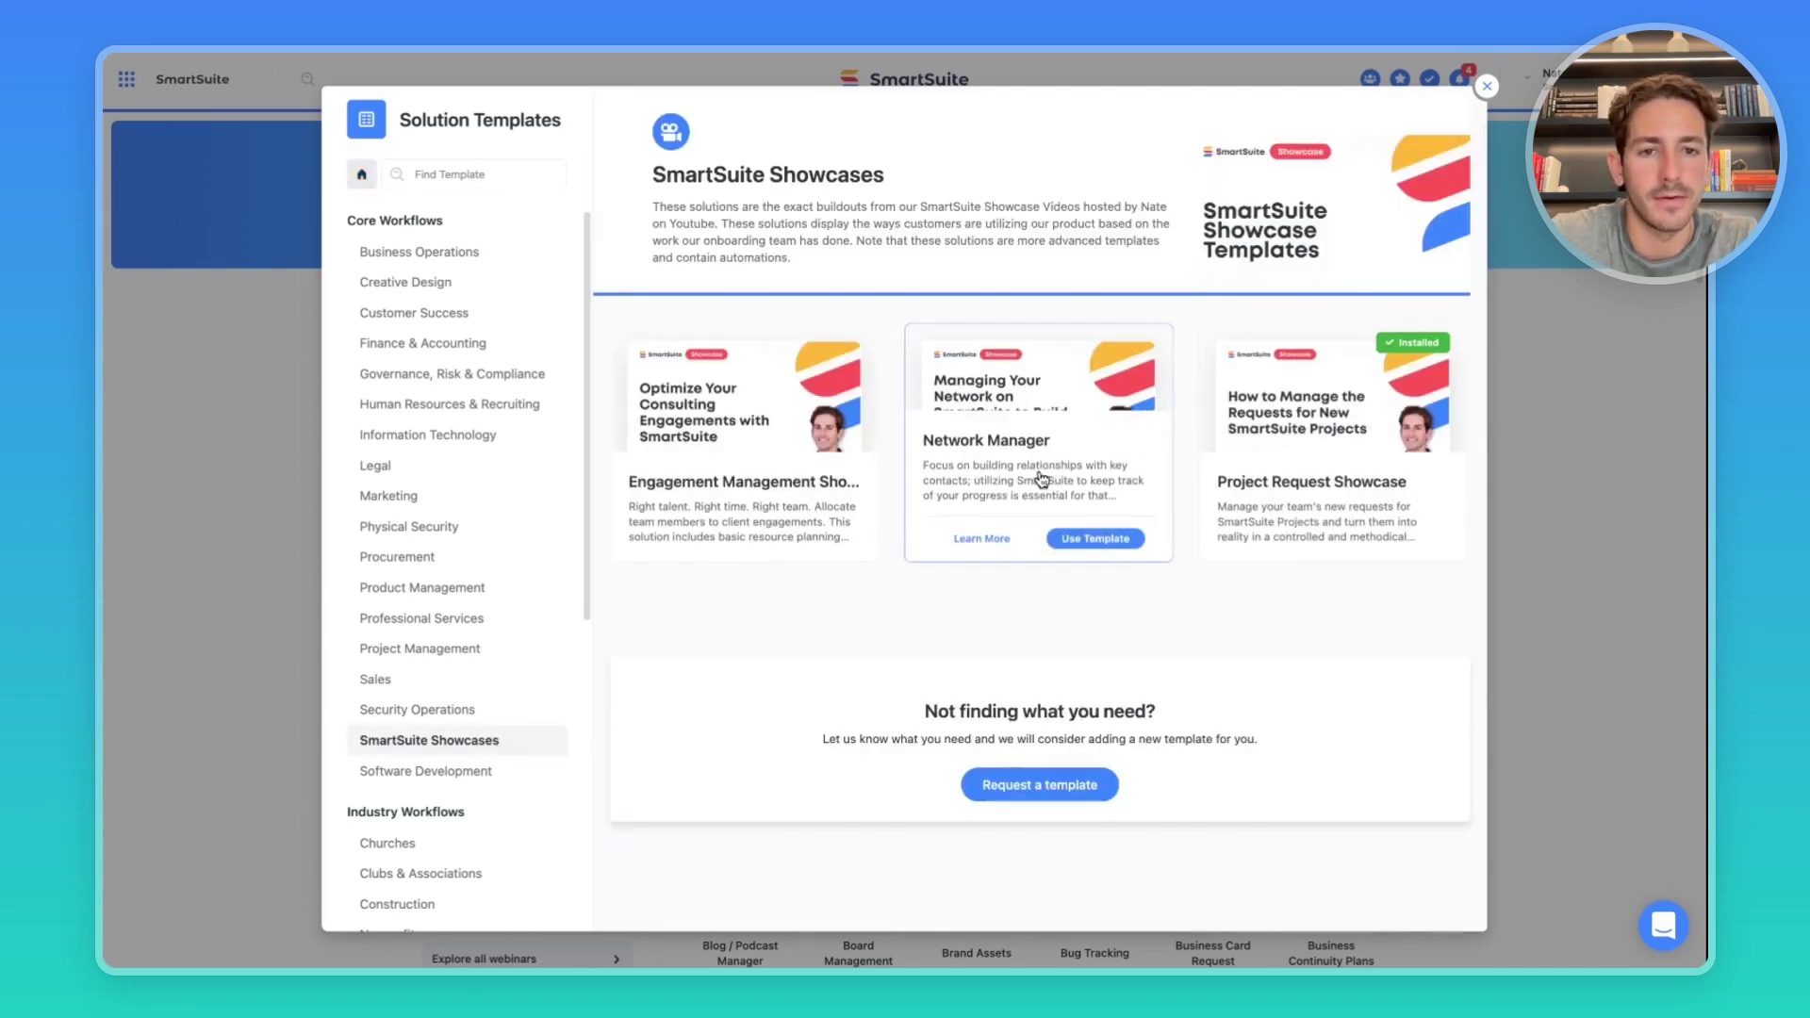
pyautogui.click(1084, 538)
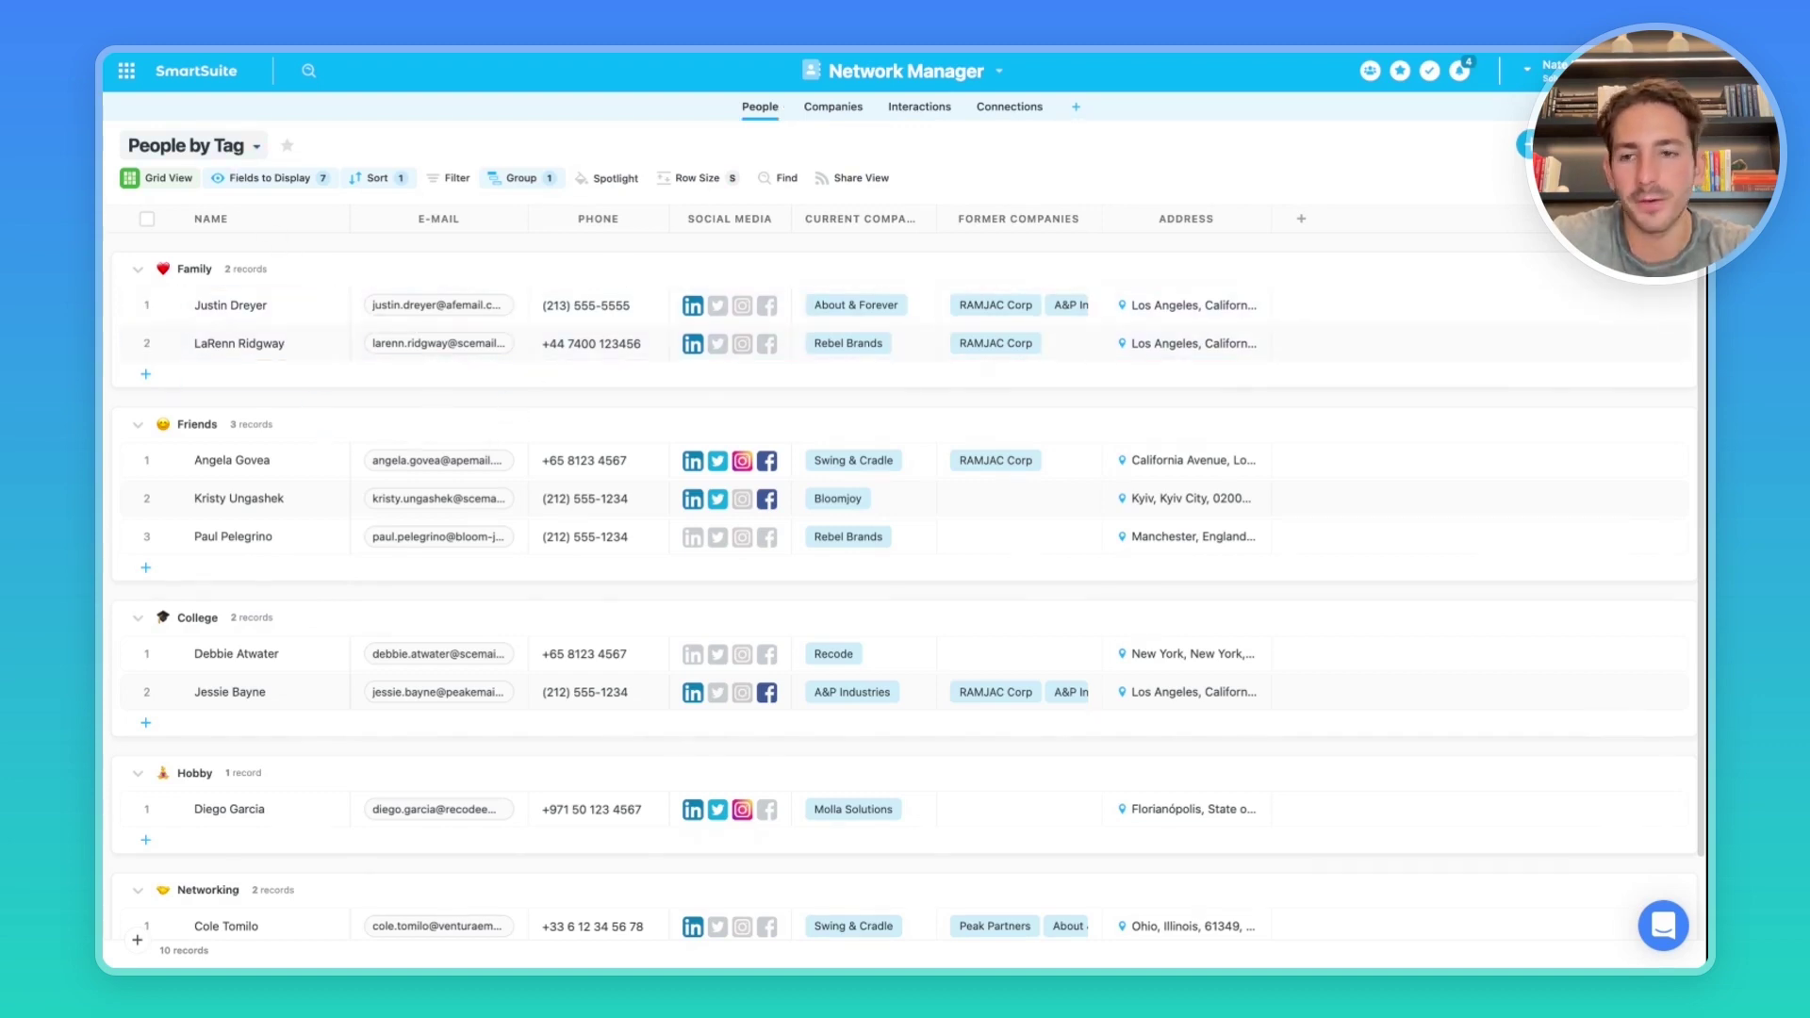
pyautogui.click(280, 301)
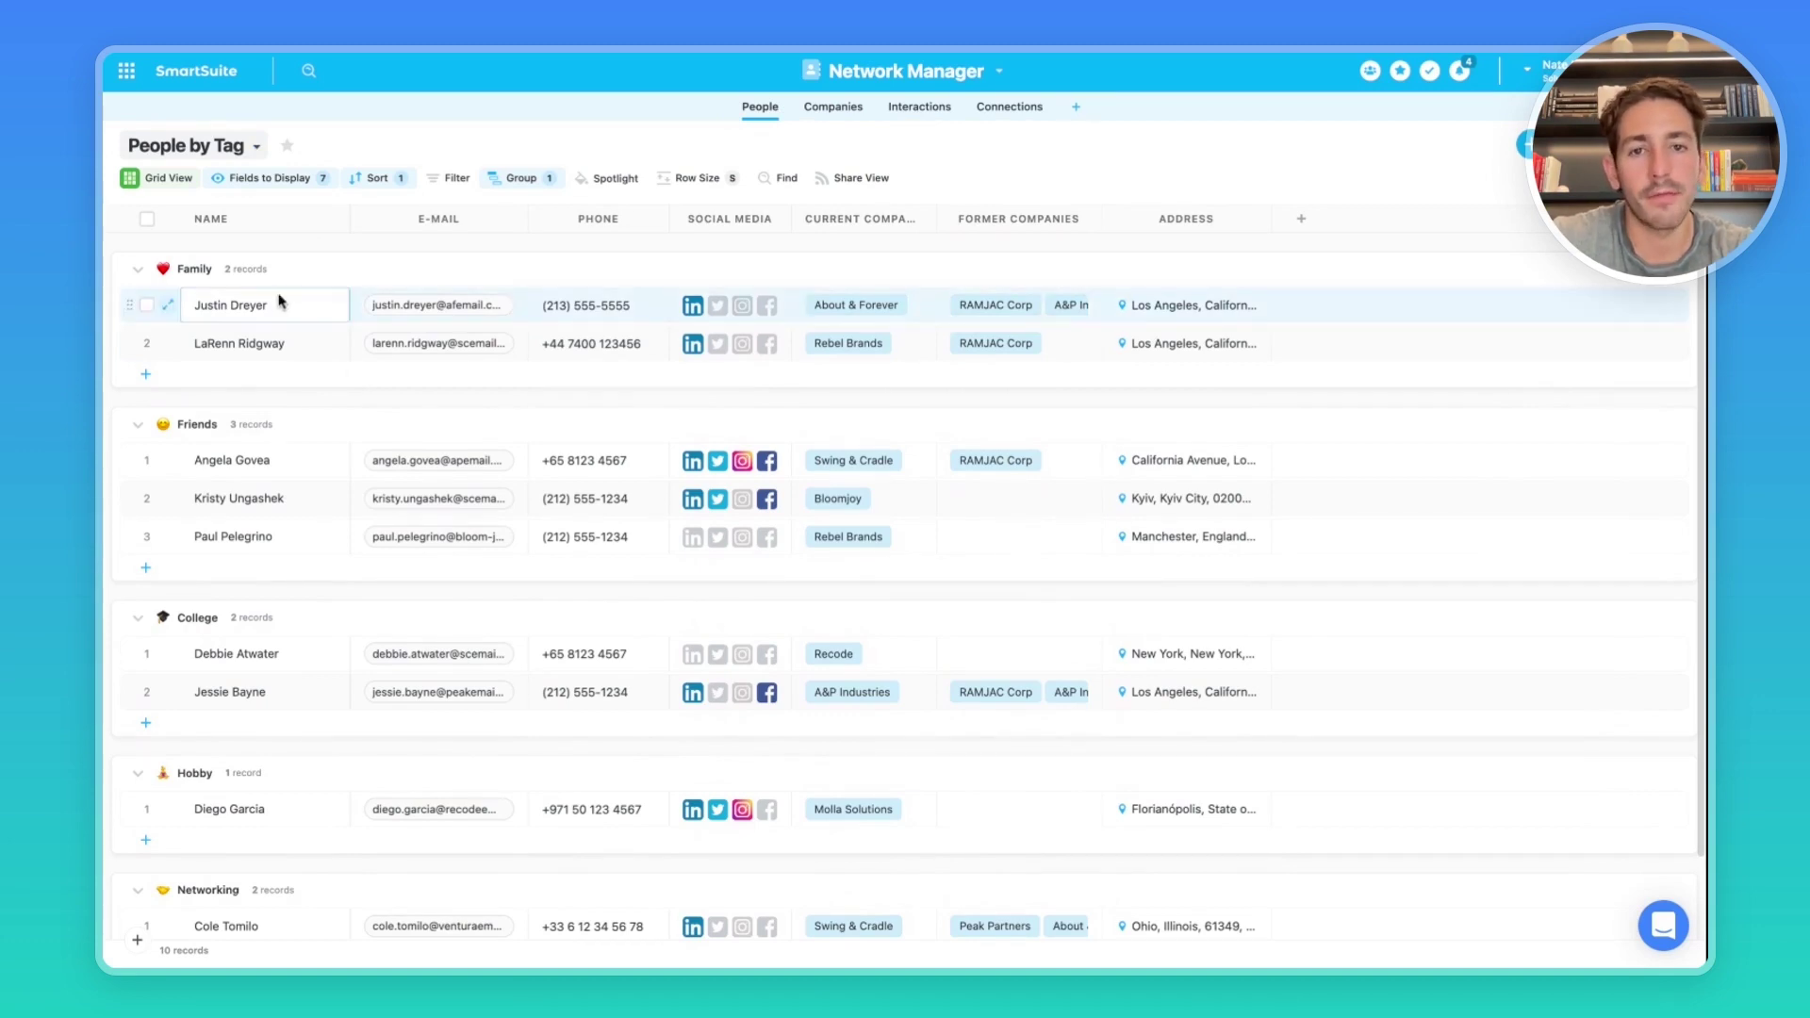
pyautogui.click(280, 302)
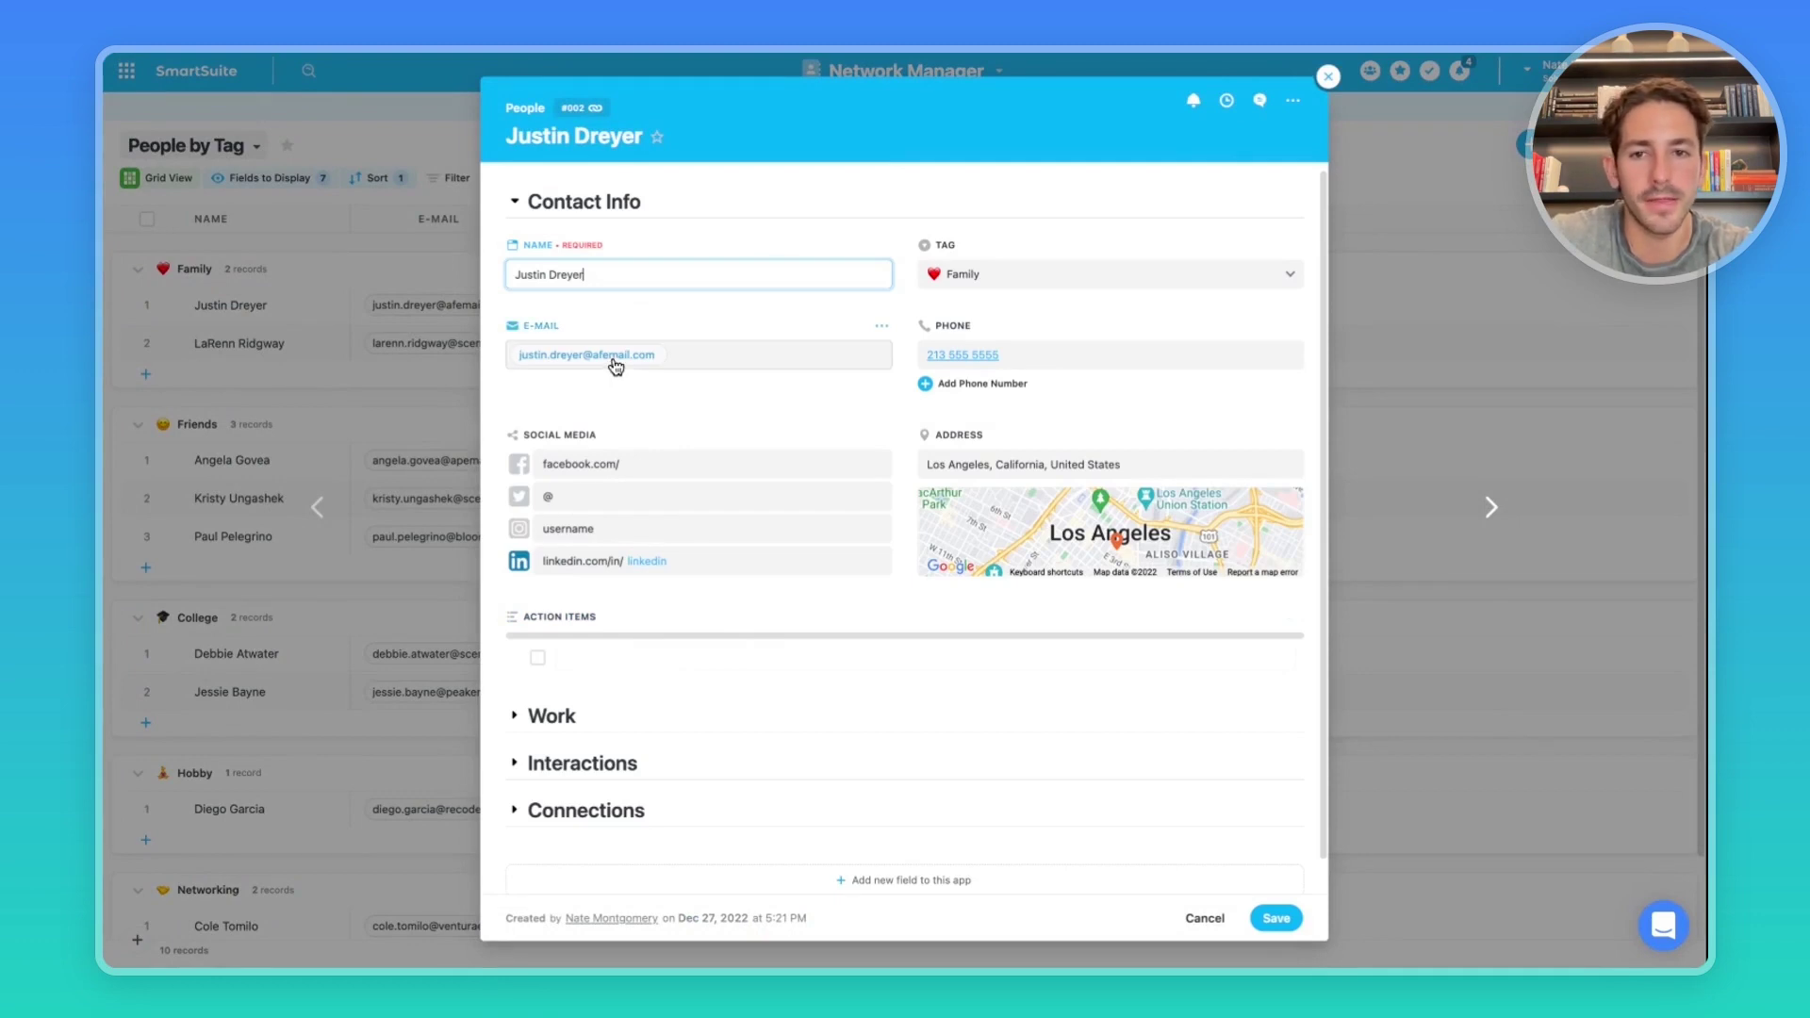
pyautogui.scroll(-1, 776, 602)
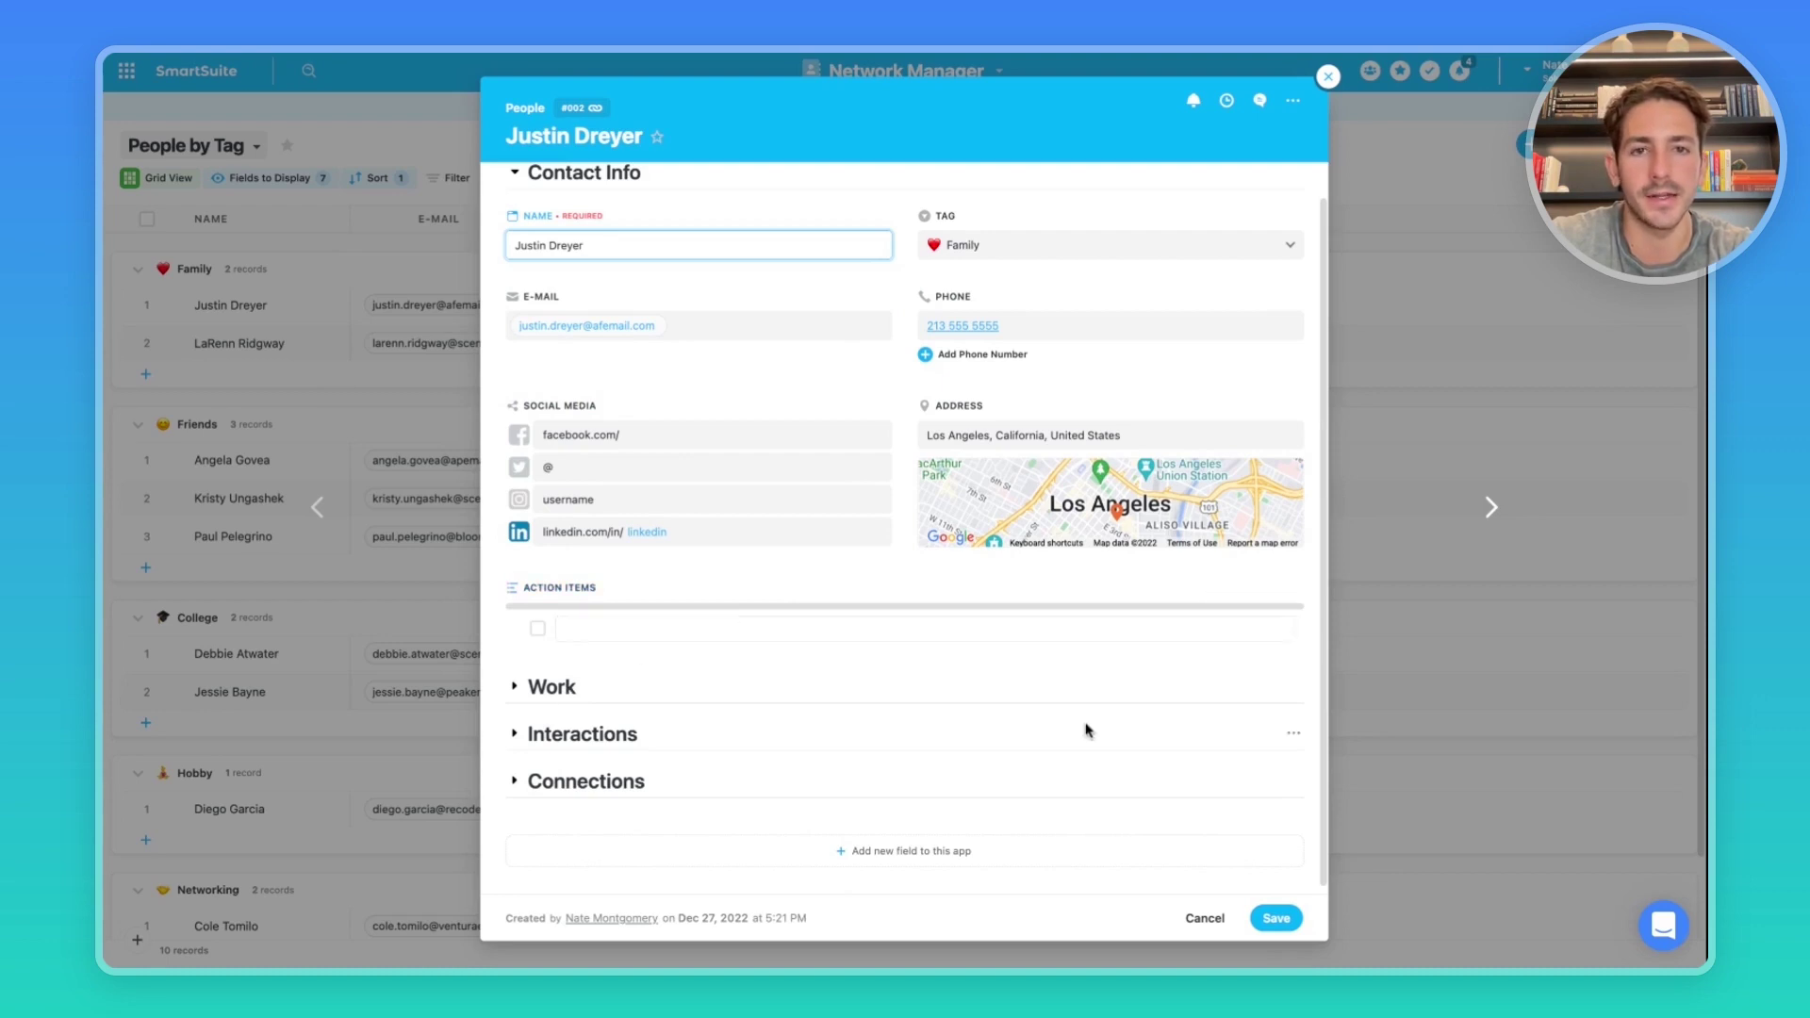
pyautogui.click(556, 687)
pyautogui.scroll(-1, 627, 721)
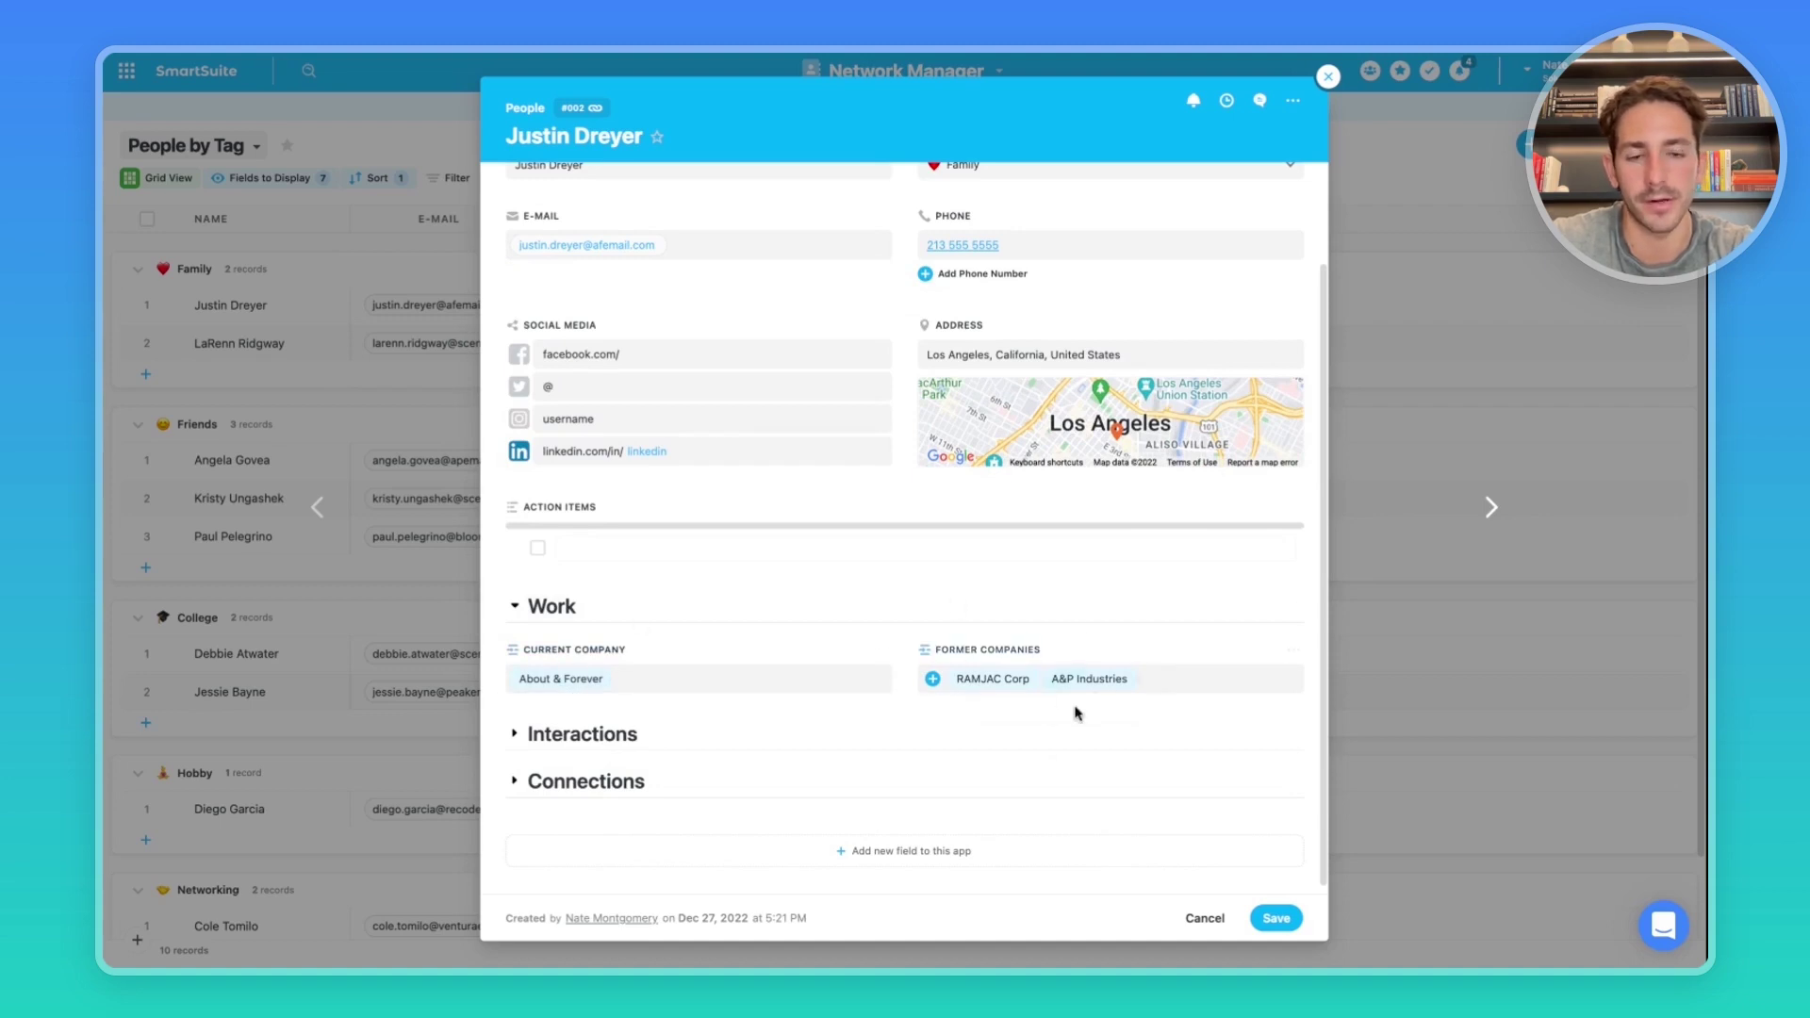
pyautogui.click(618, 732)
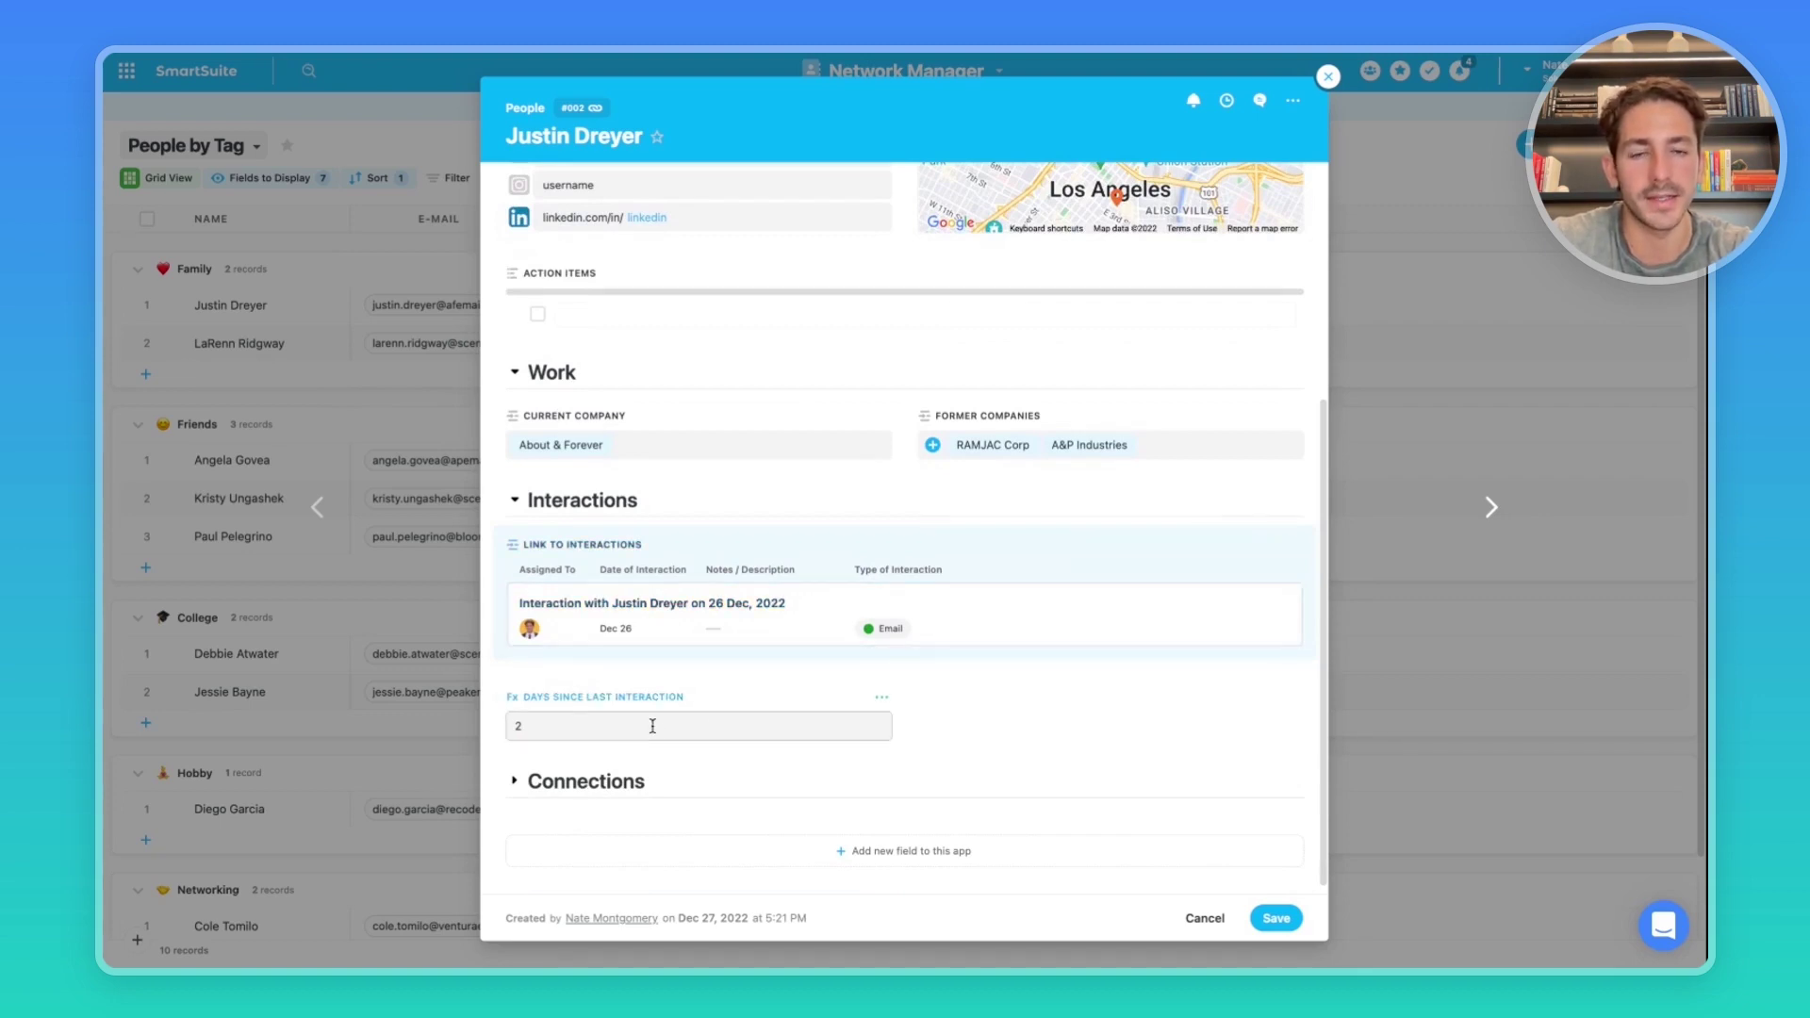
pyautogui.click(606, 786)
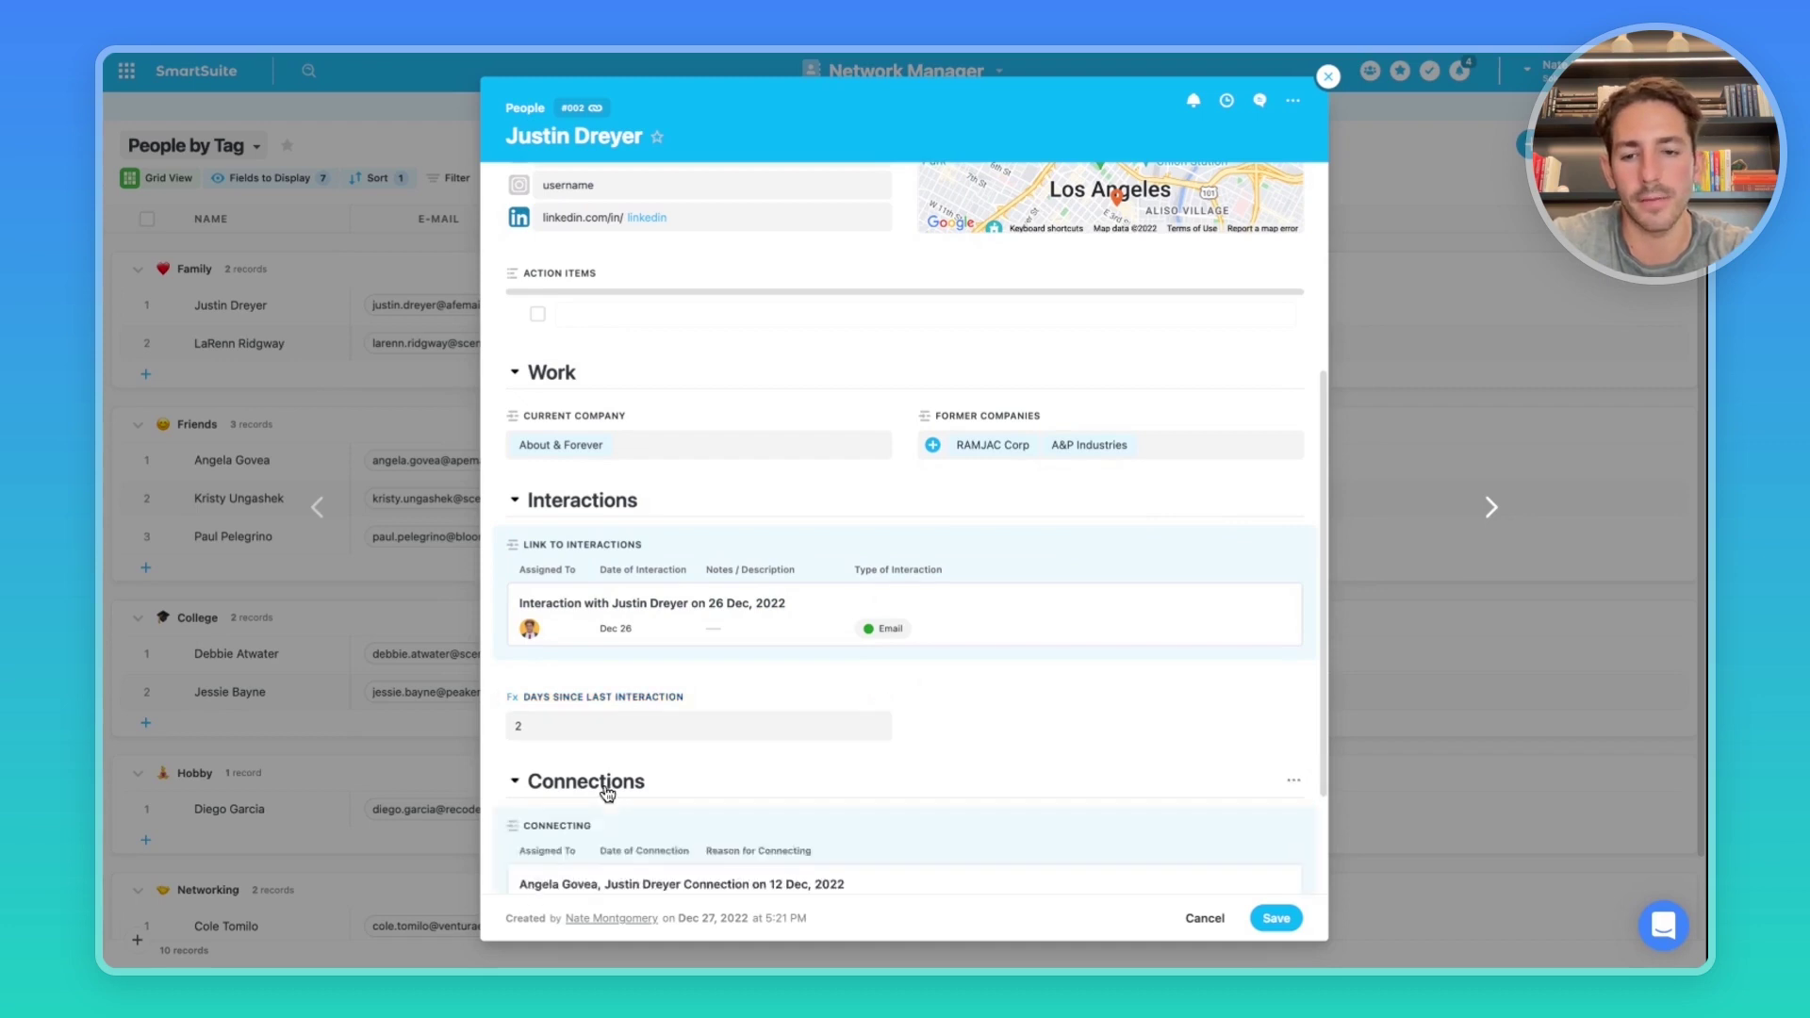
pyautogui.scroll(-2, 606, 792)
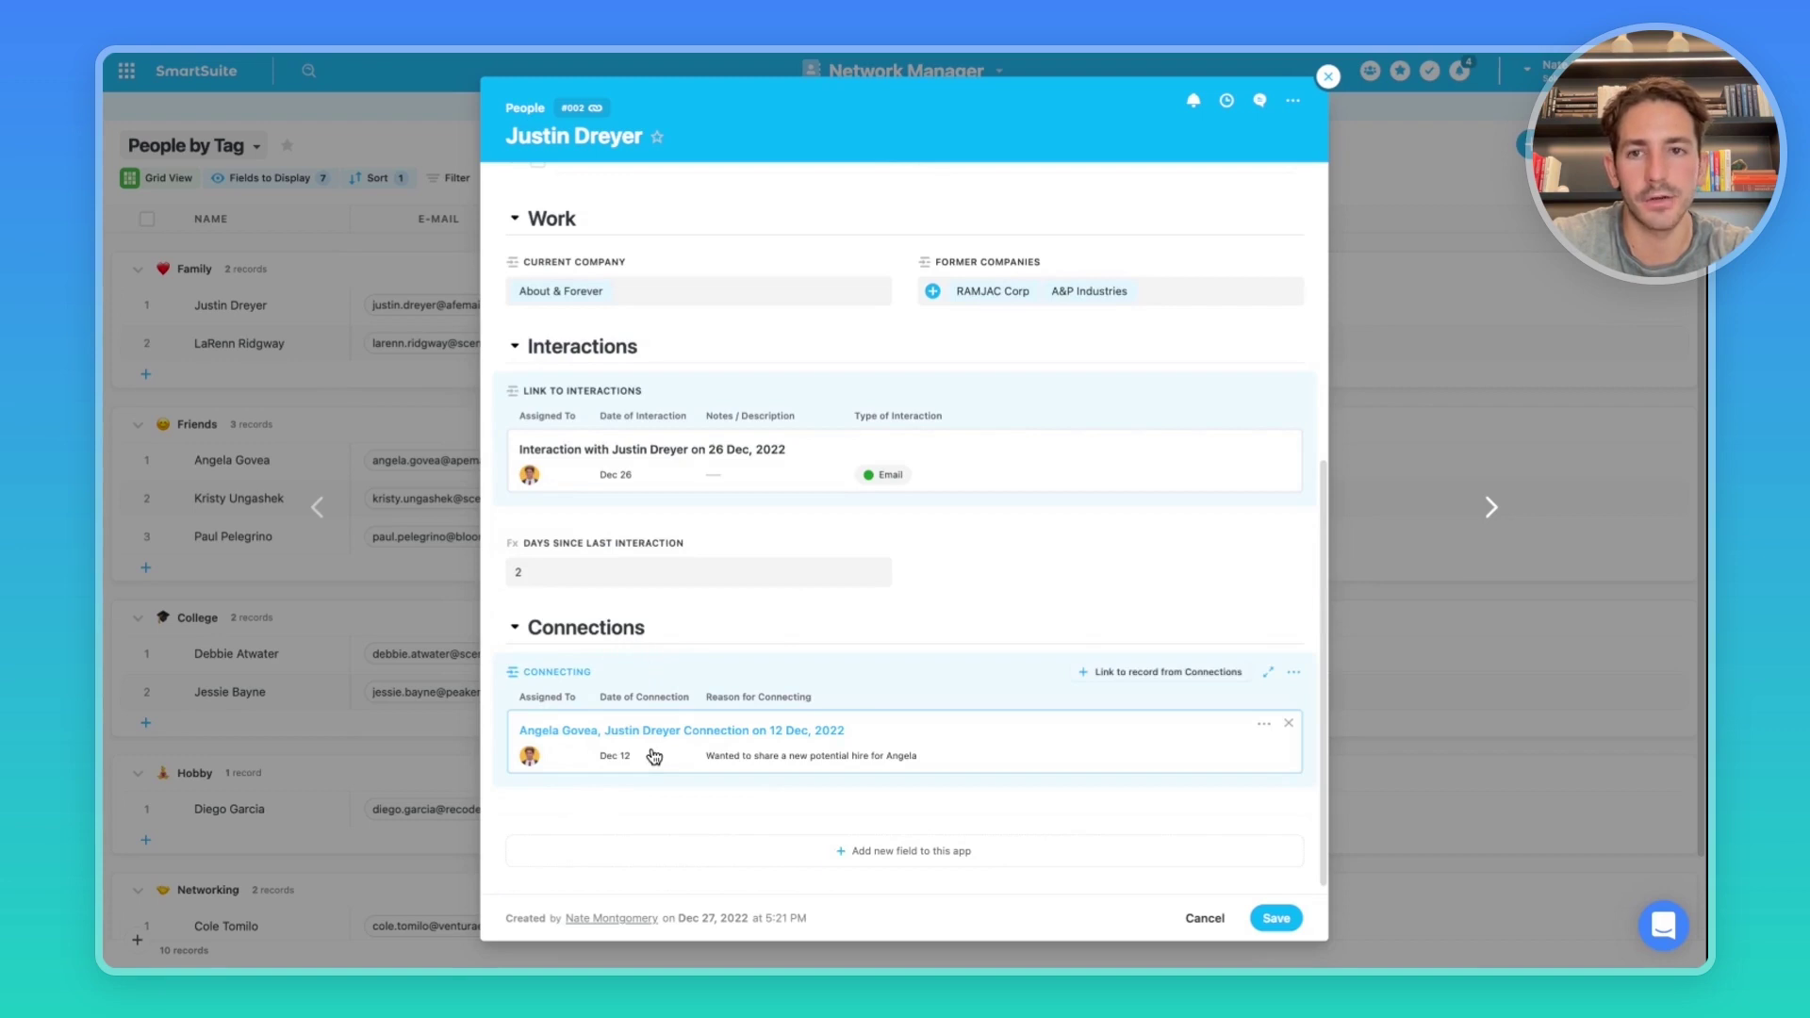
pyautogui.press('Escape')
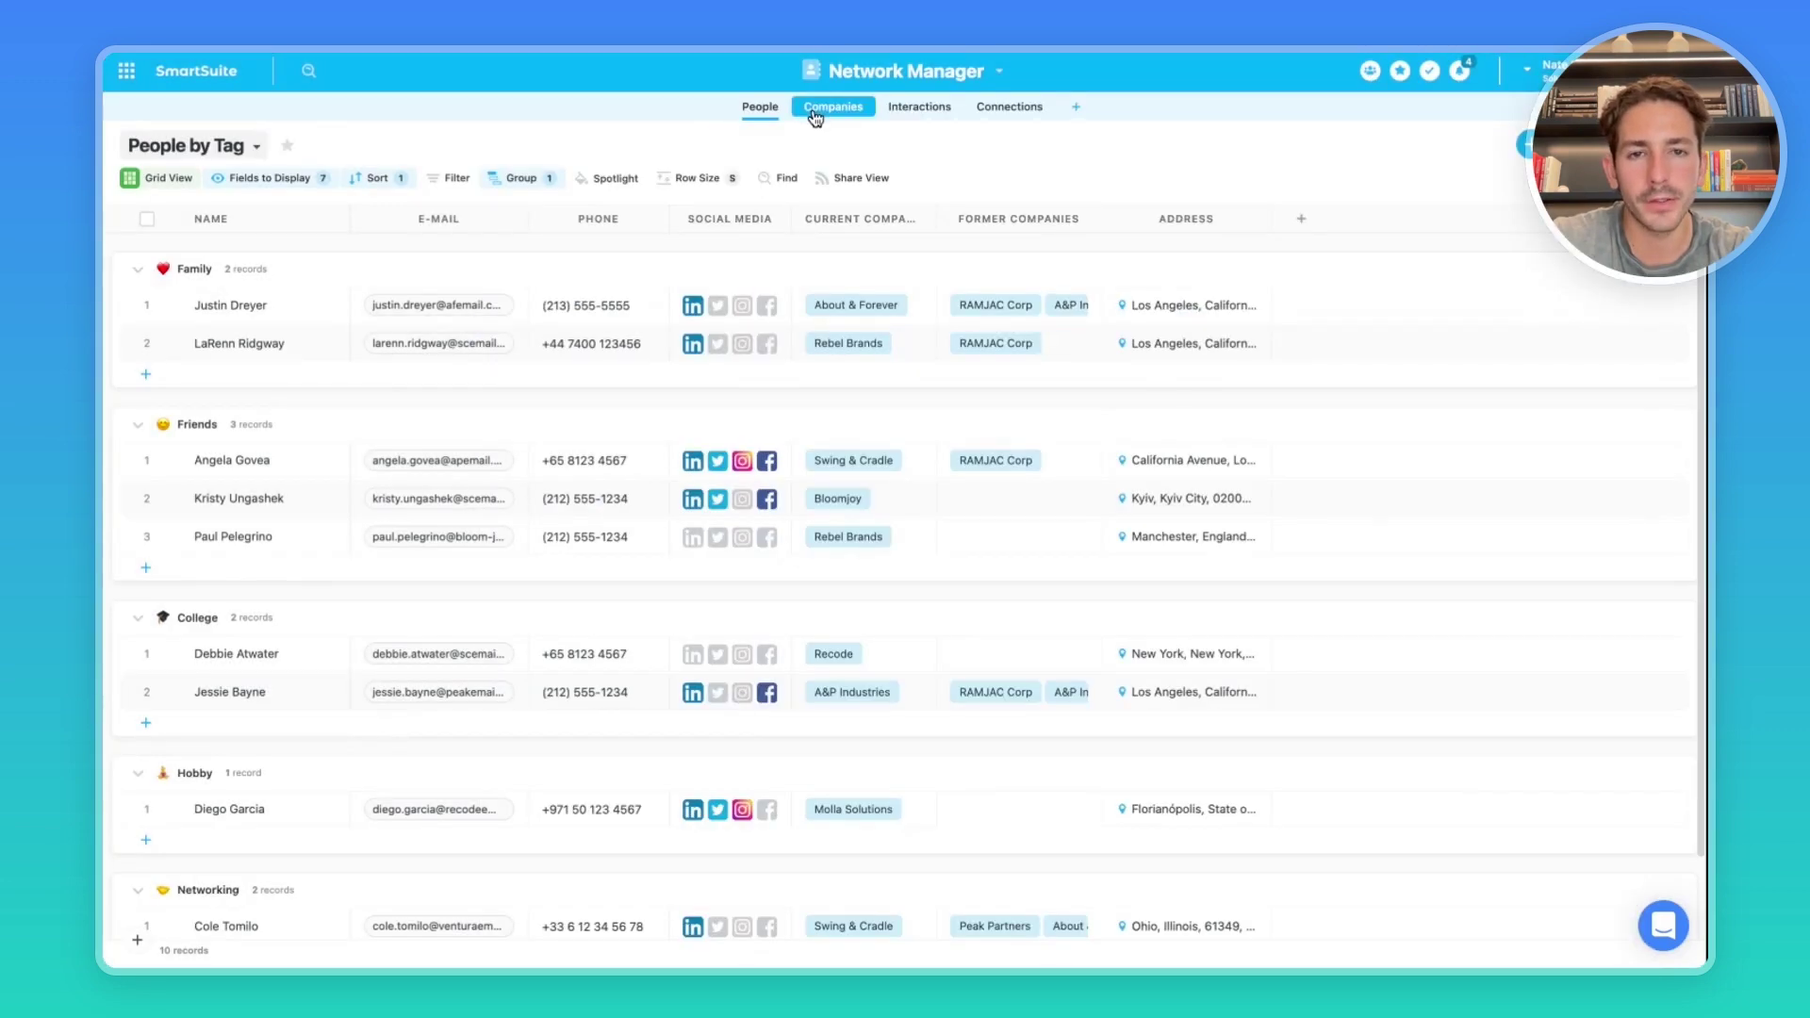
# Review the Companies by Interest grid, then move to the Interactions table
pyautogui.click(801, 115)
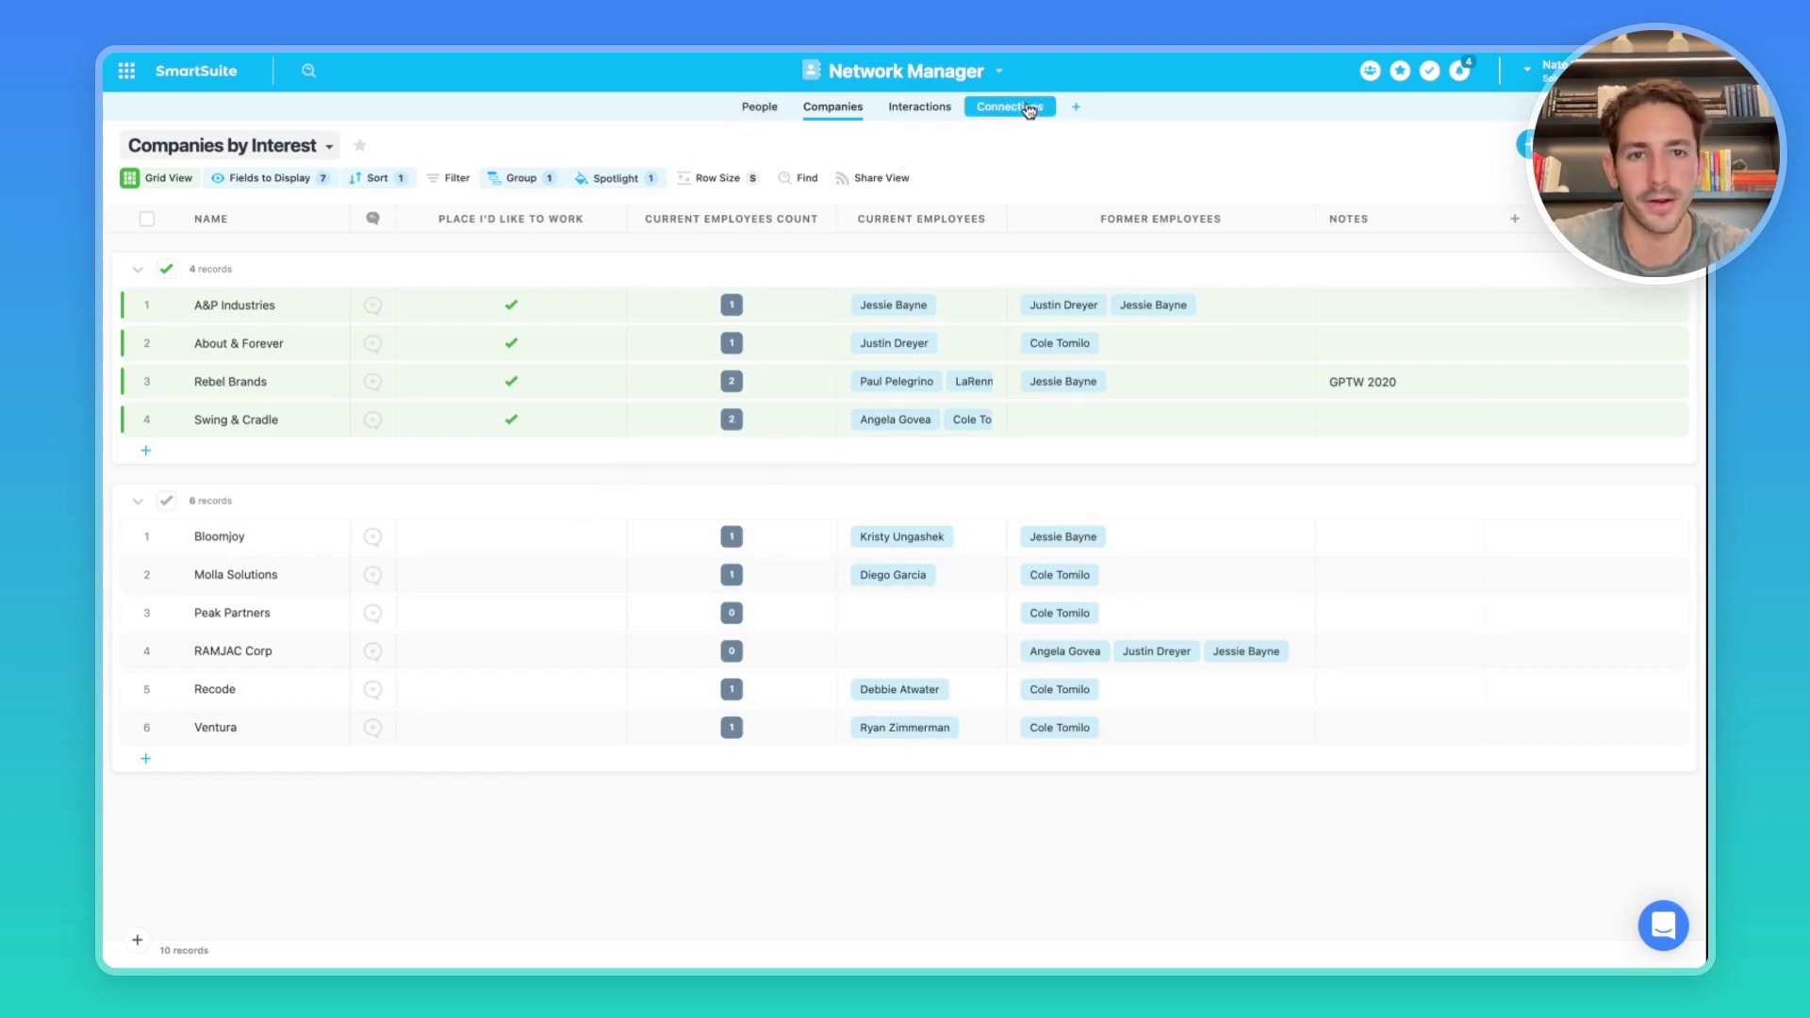
pyautogui.click(919, 106)
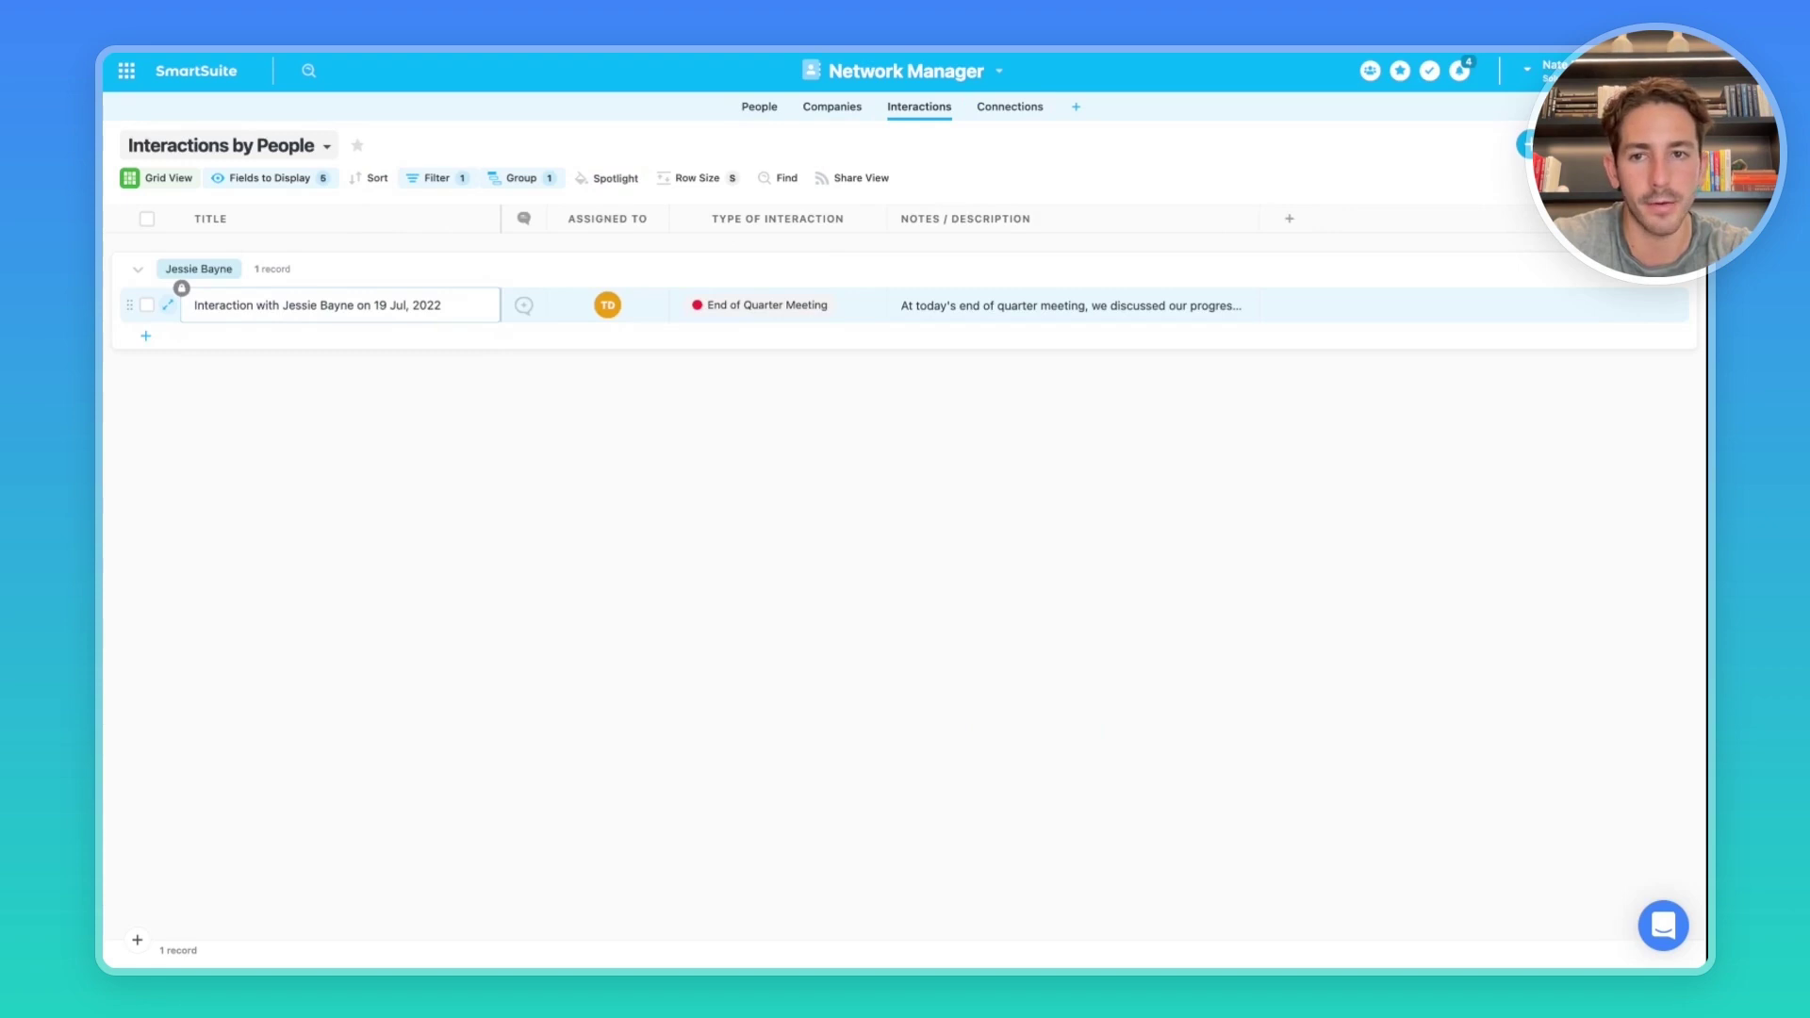
# Open the end-of-quarter interaction record and inspect its Title field settings without changes
pyautogui.press('space')
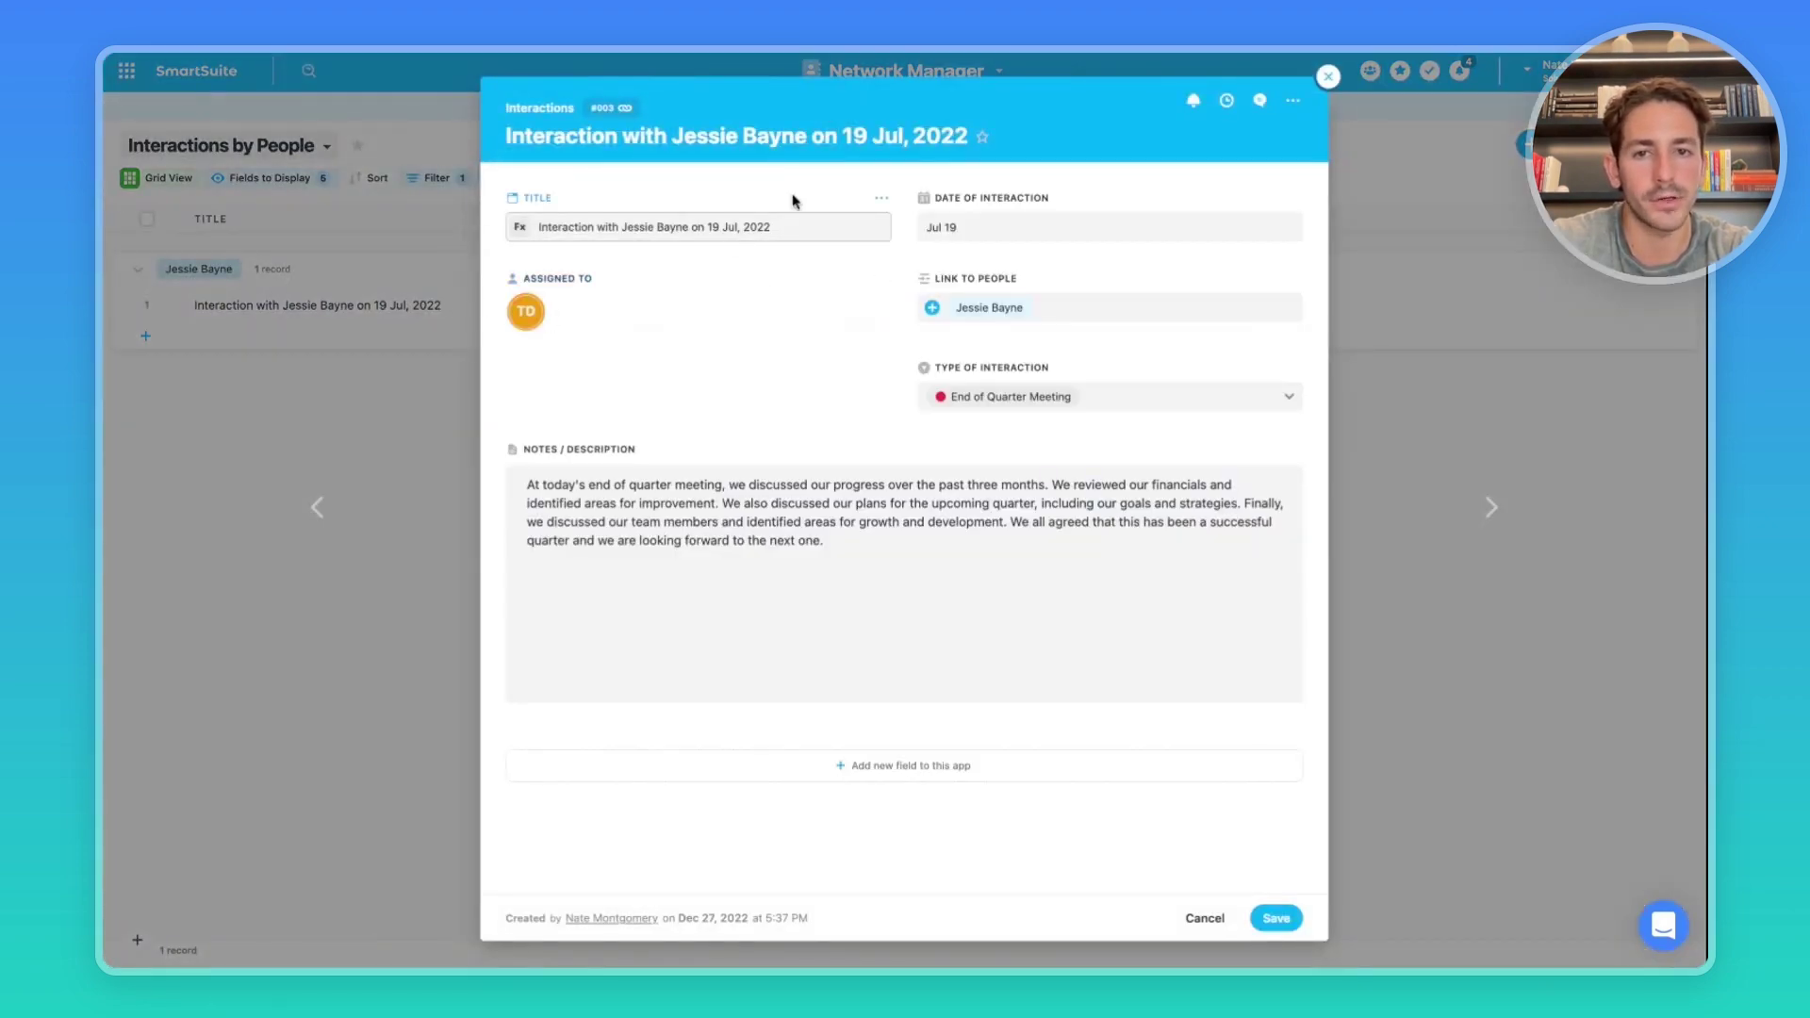
pyautogui.click(883, 198)
pyautogui.click(820, 236)
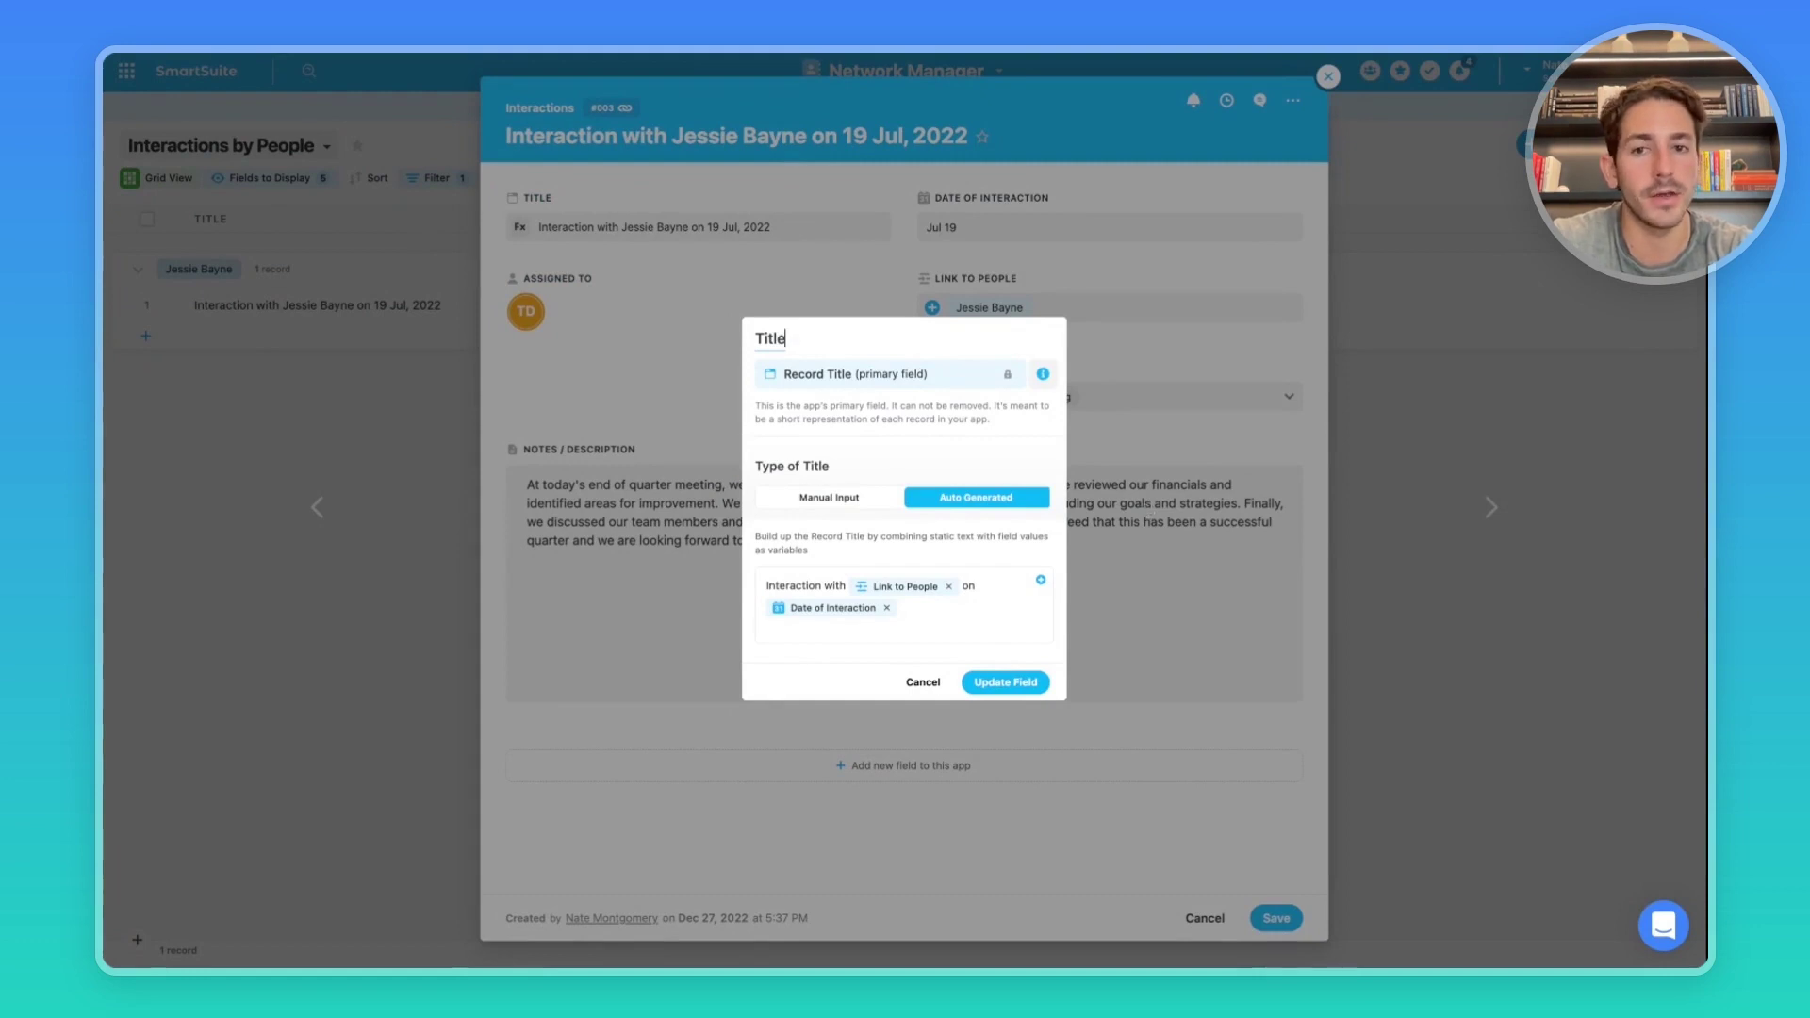
pyautogui.press('Escape')
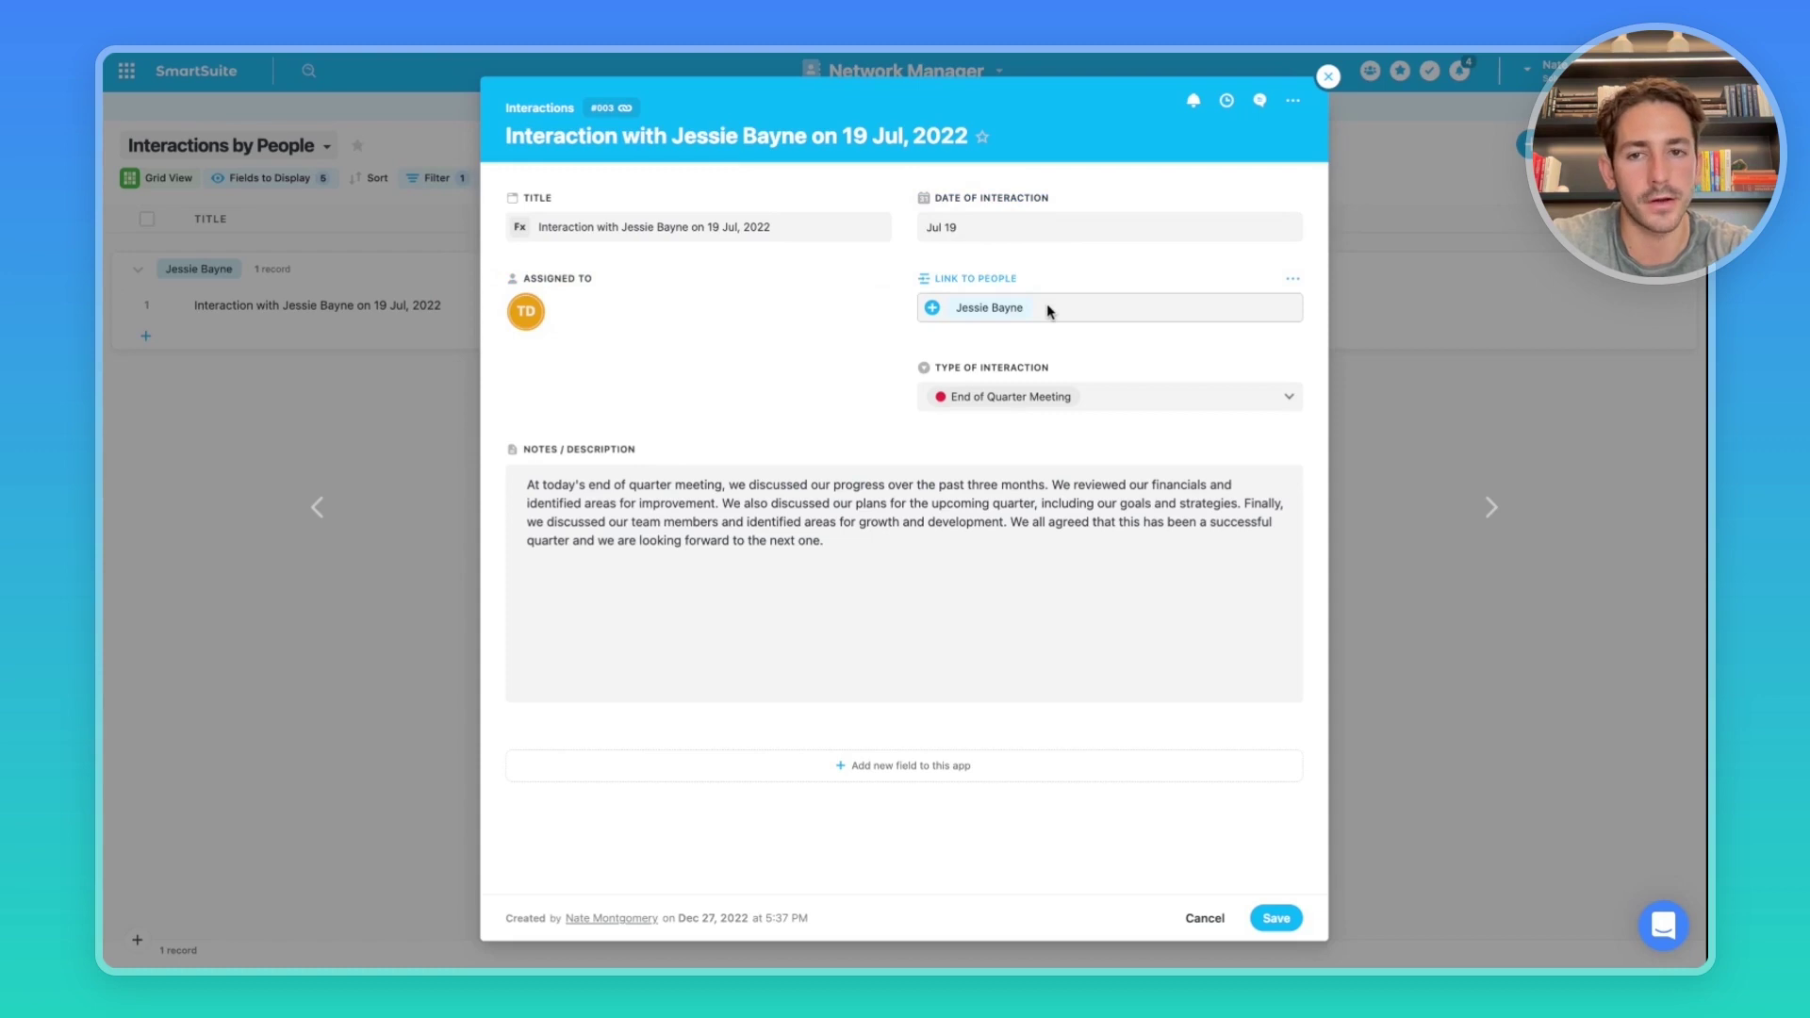
# Keep Record Creator as the Assigned To default member, leaving interaction type unchanged
pyautogui.click(879, 277)
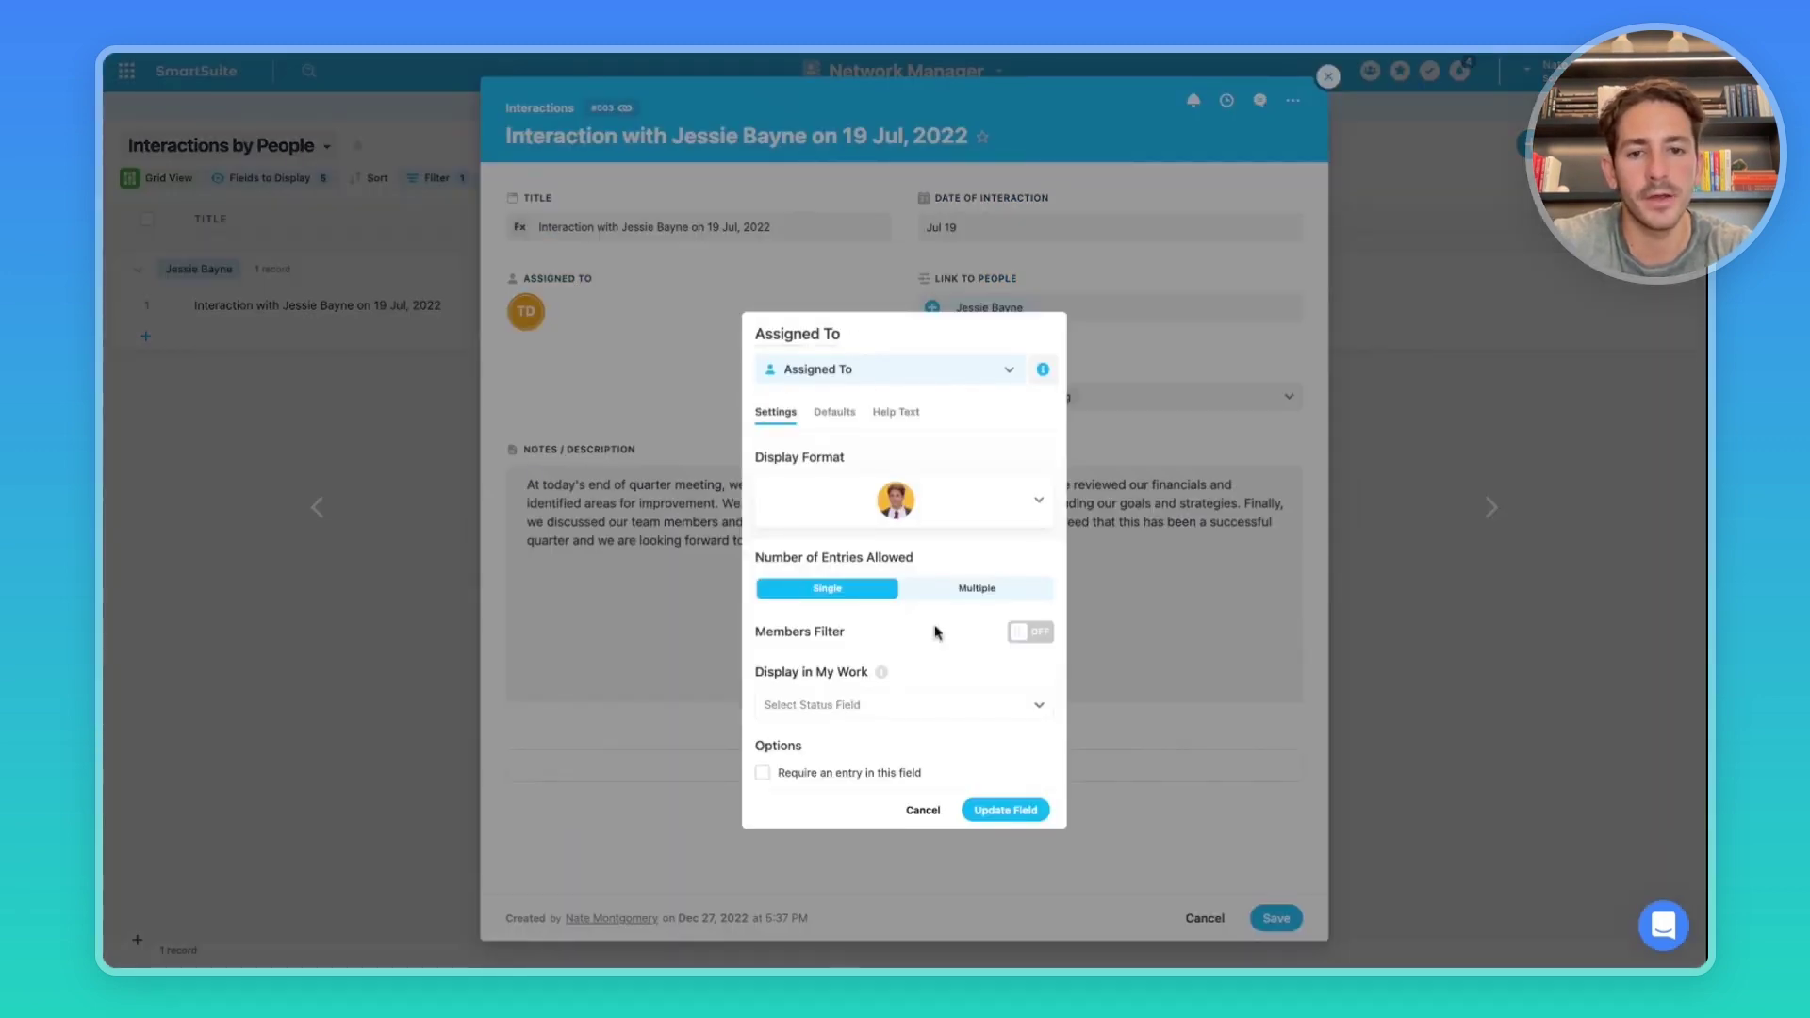
pyautogui.click(837, 415)
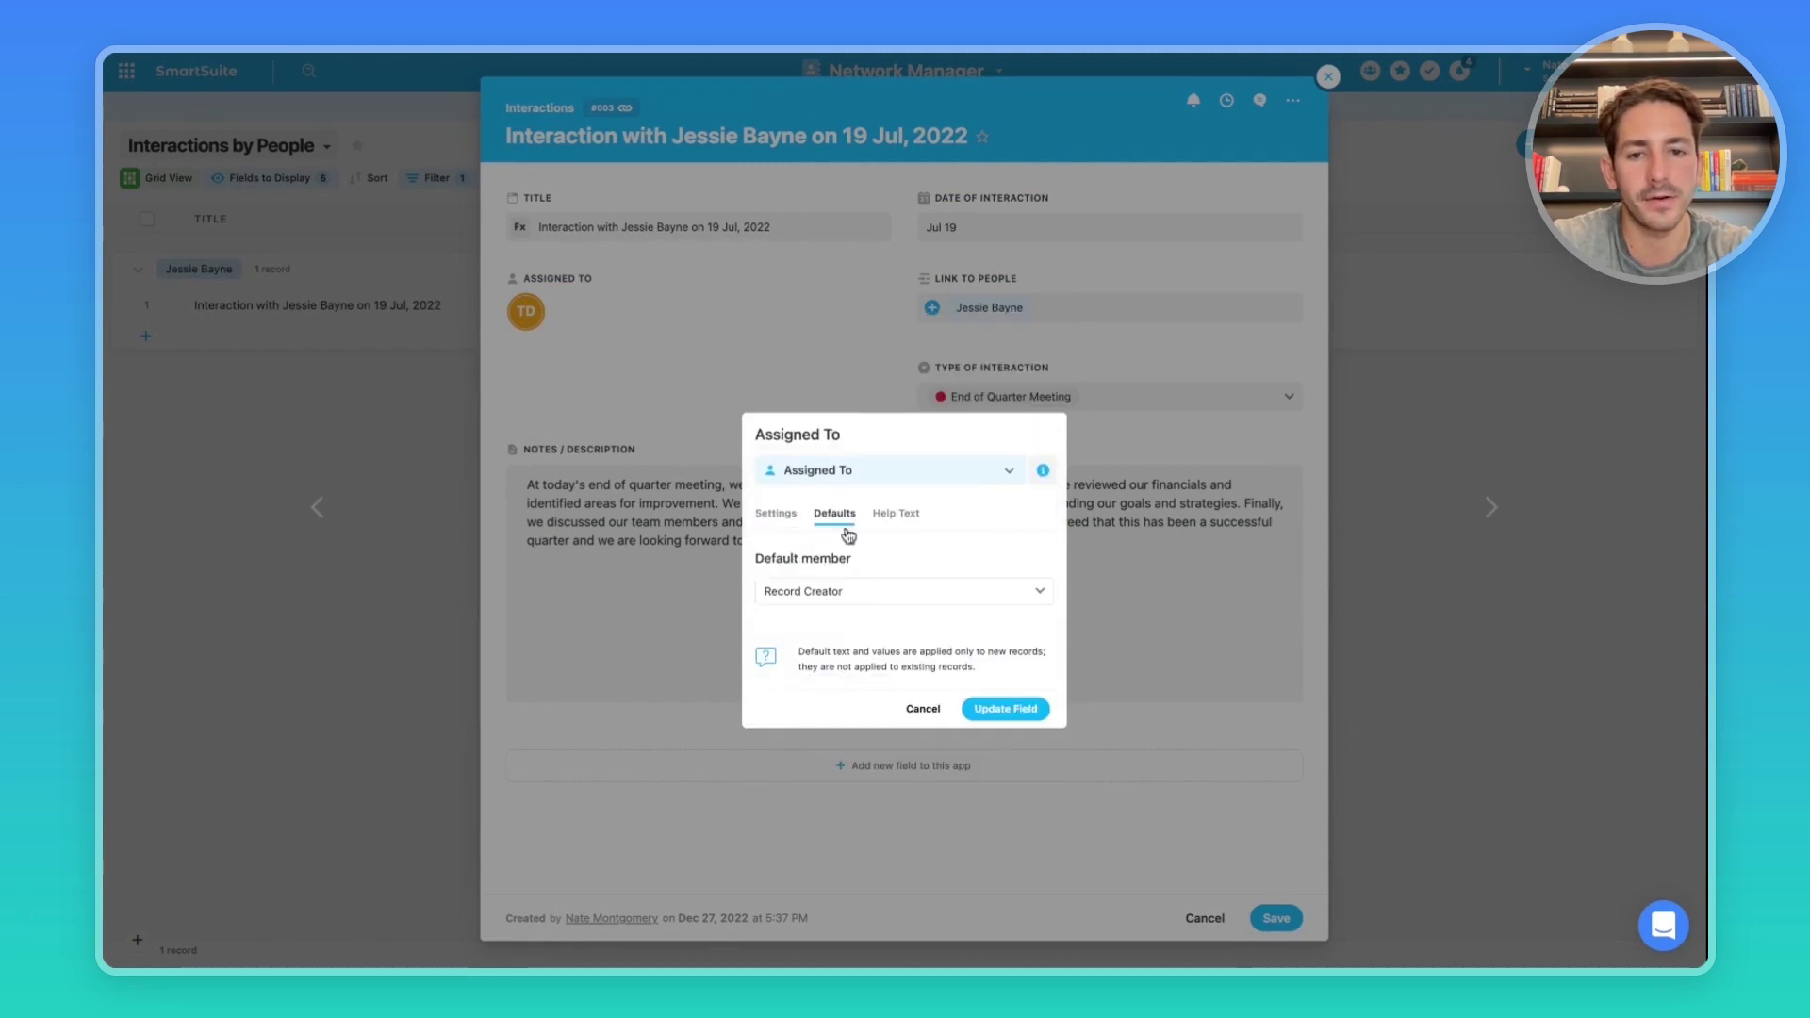
pyautogui.click(851, 591)
pyautogui.click(853, 661)
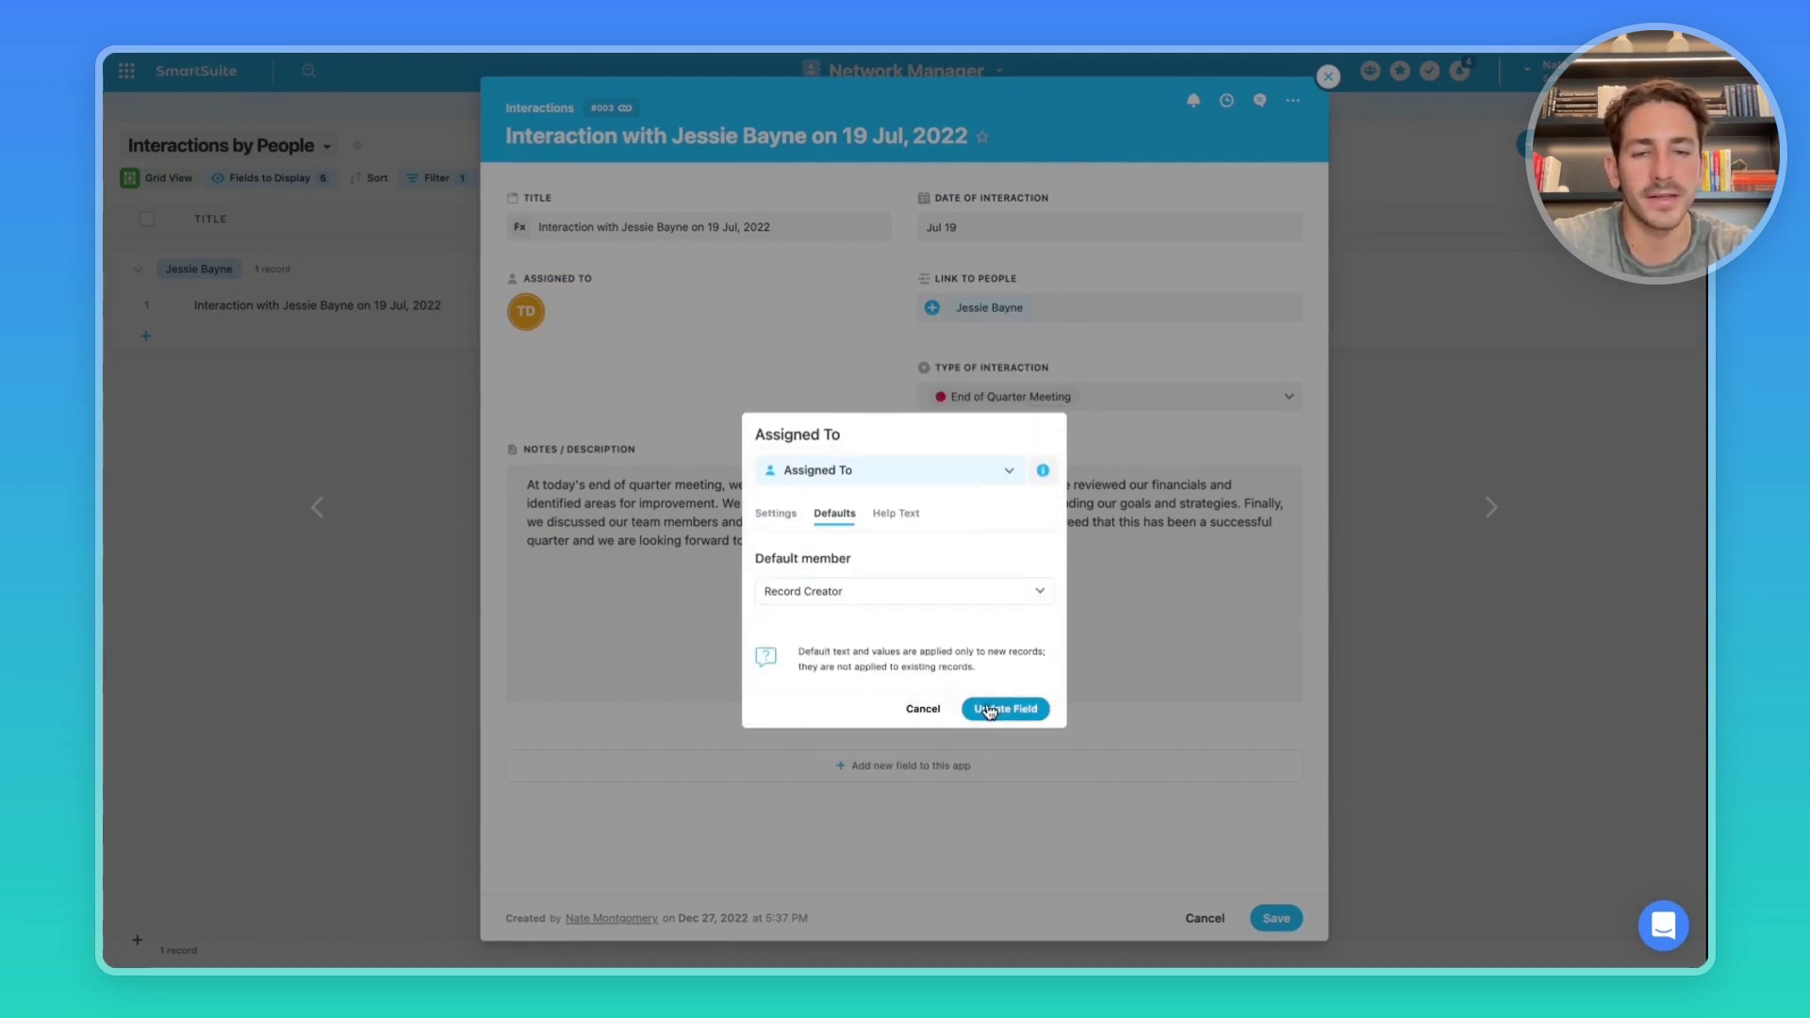
pyautogui.click(990, 711)
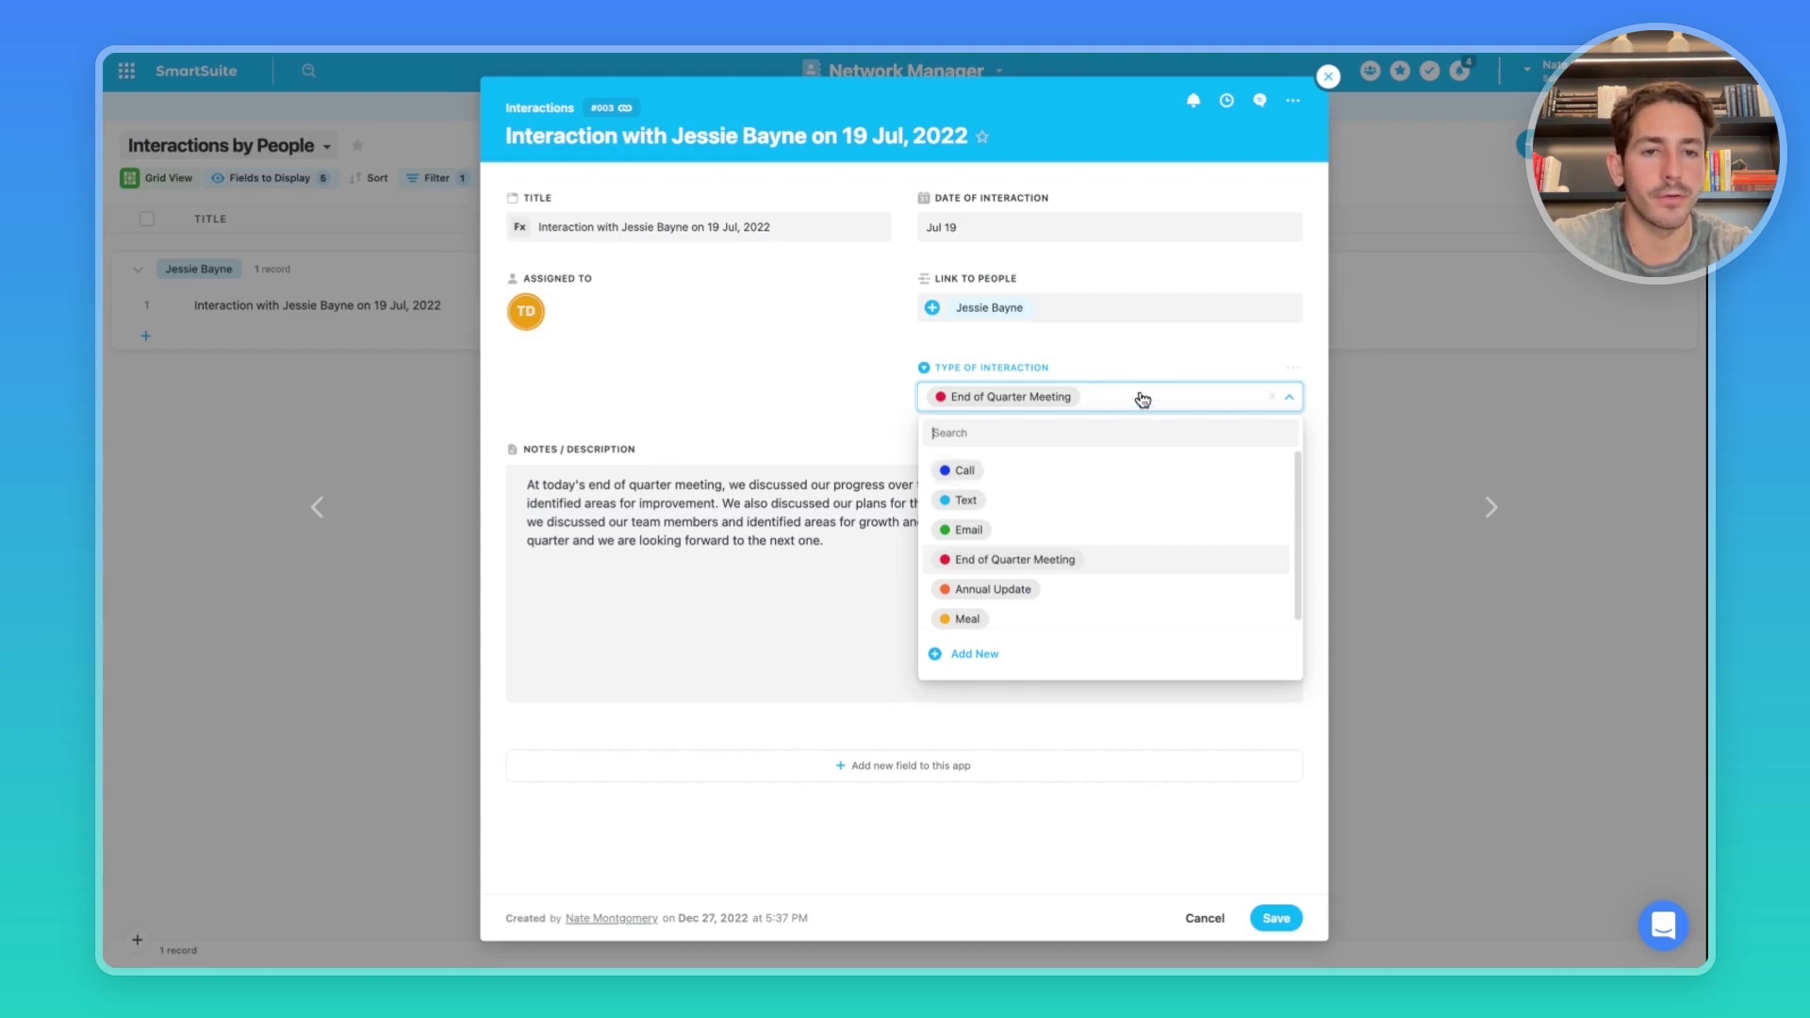
pyautogui.click(1174, 373)
# Add a new line in the interaction notes and browse the / command menu
pyautogui.click(1037, 576)
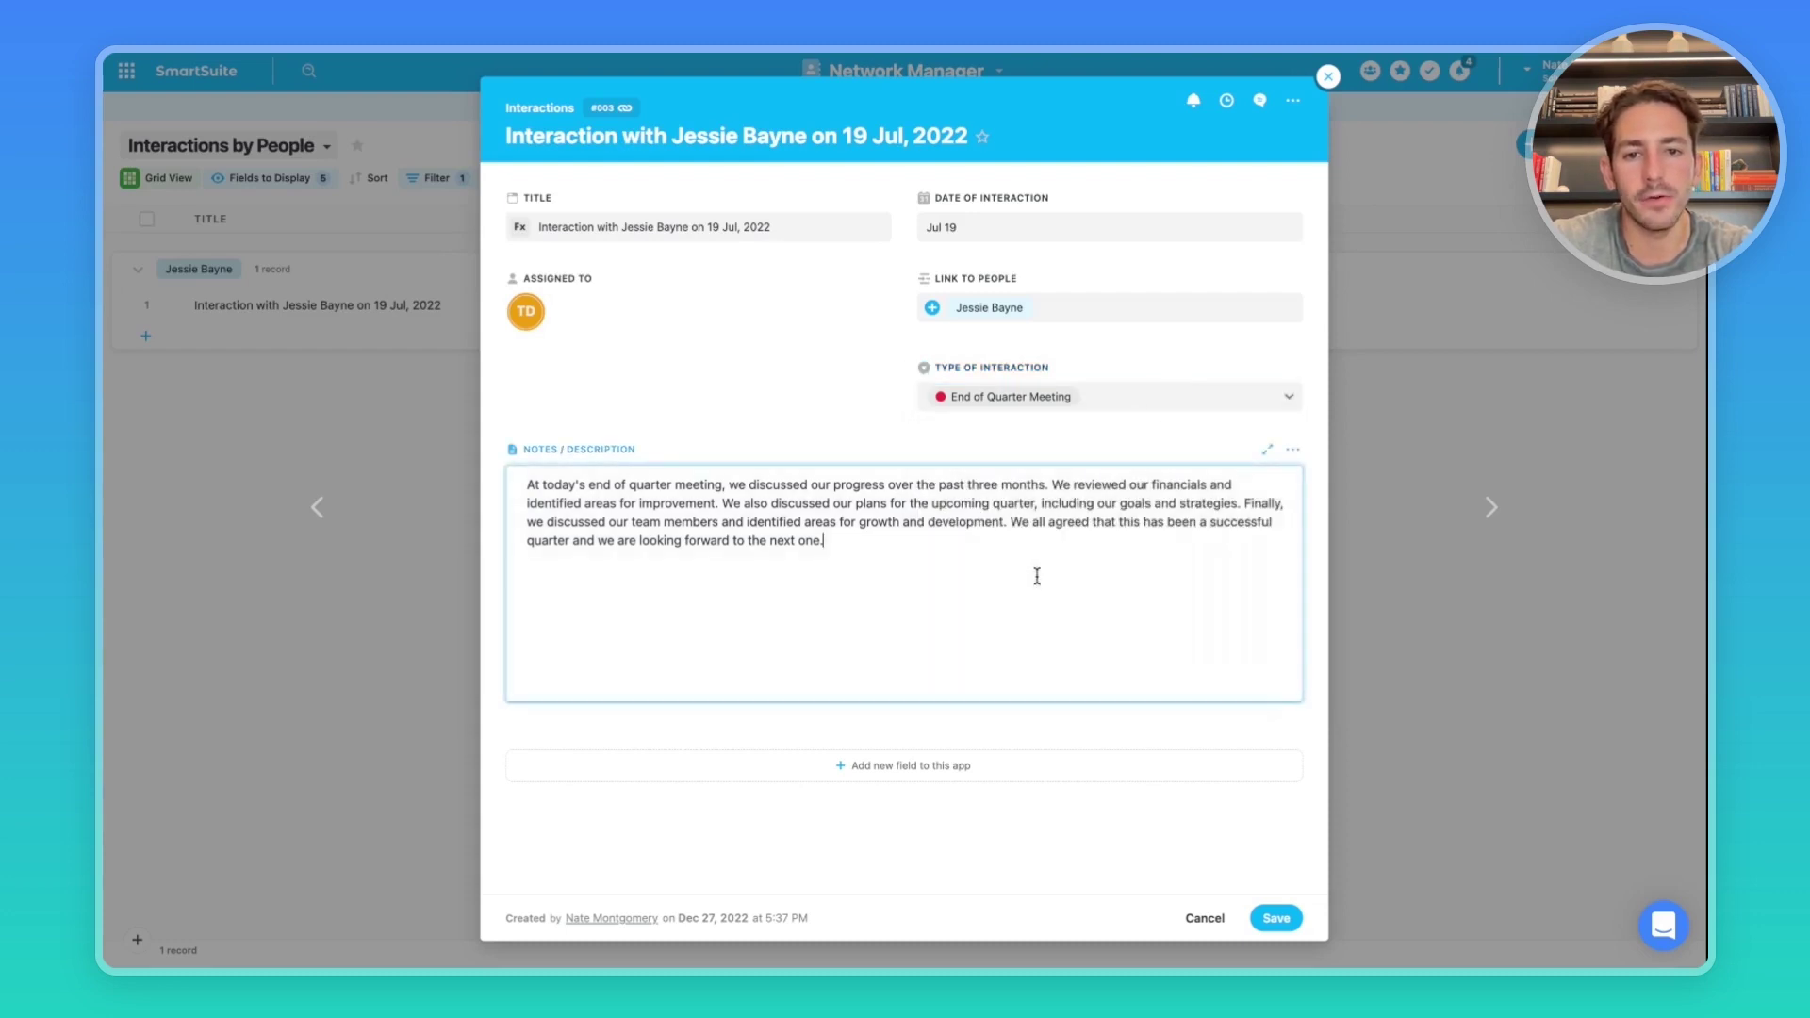
pyautogui.press('Return')
pyautogui.press('Return')
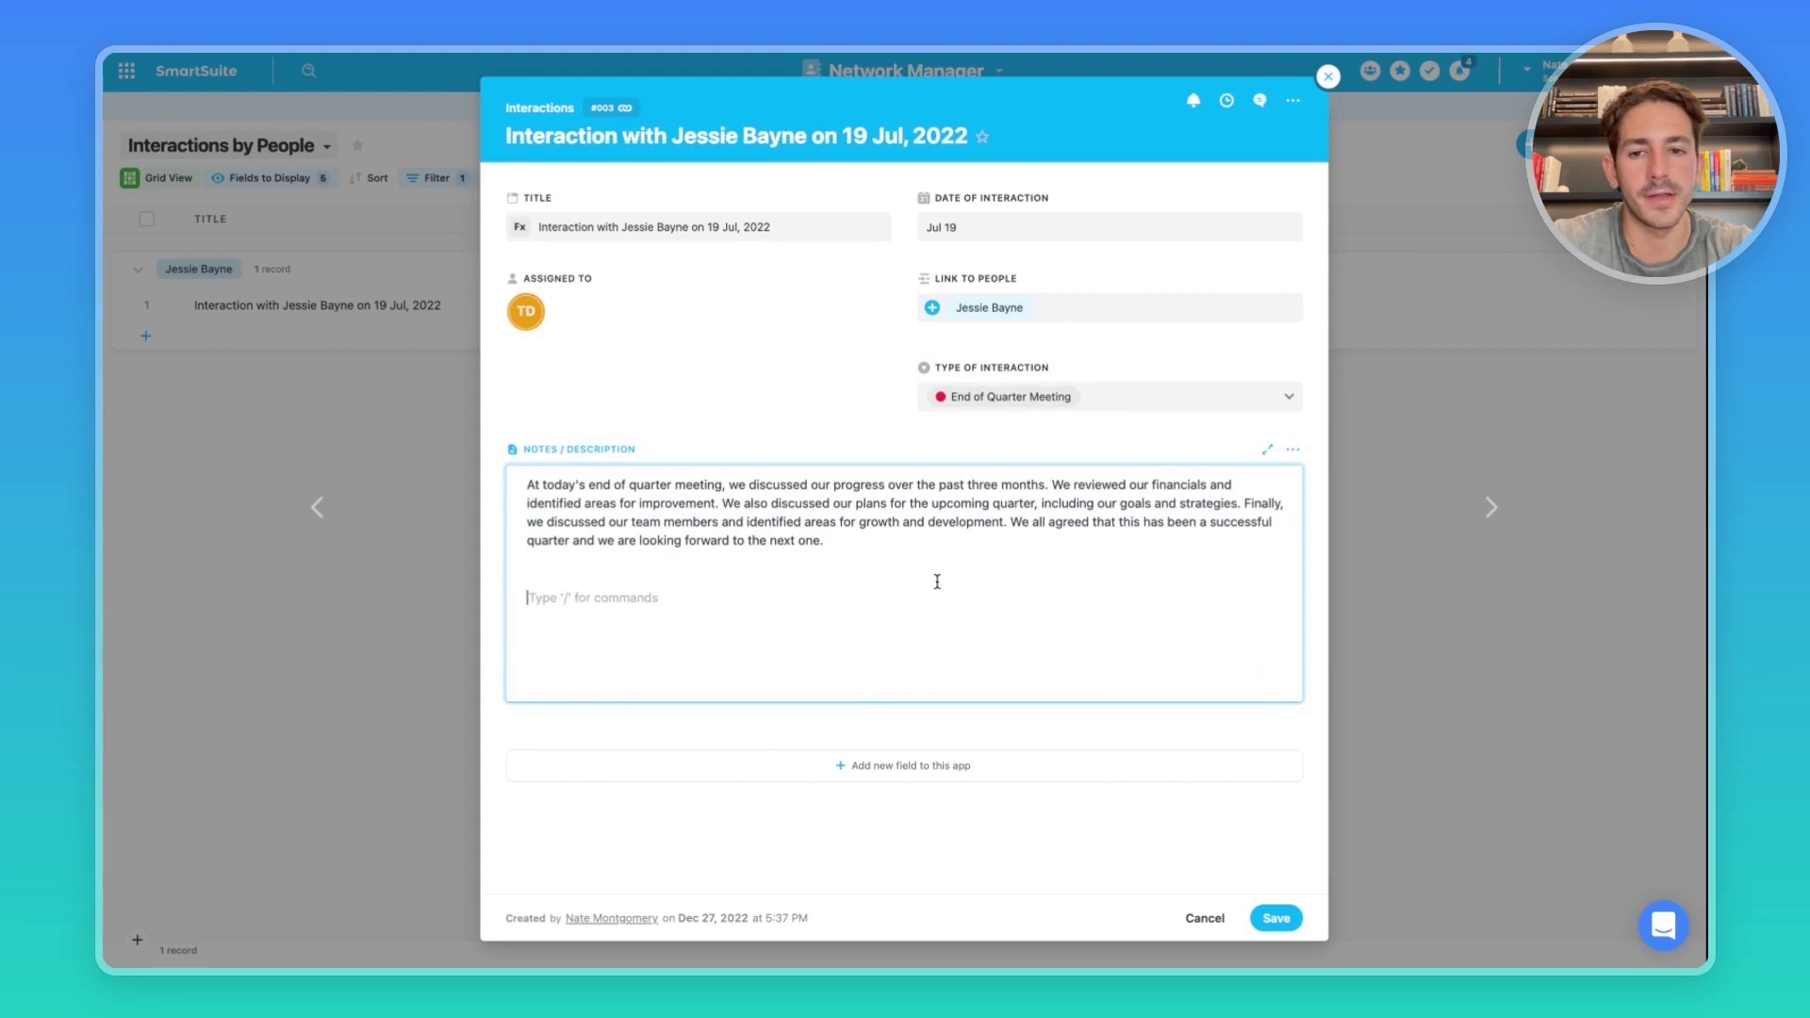
pyautogui.write('/')
pyautogui.scroll(-4, 777, 749)
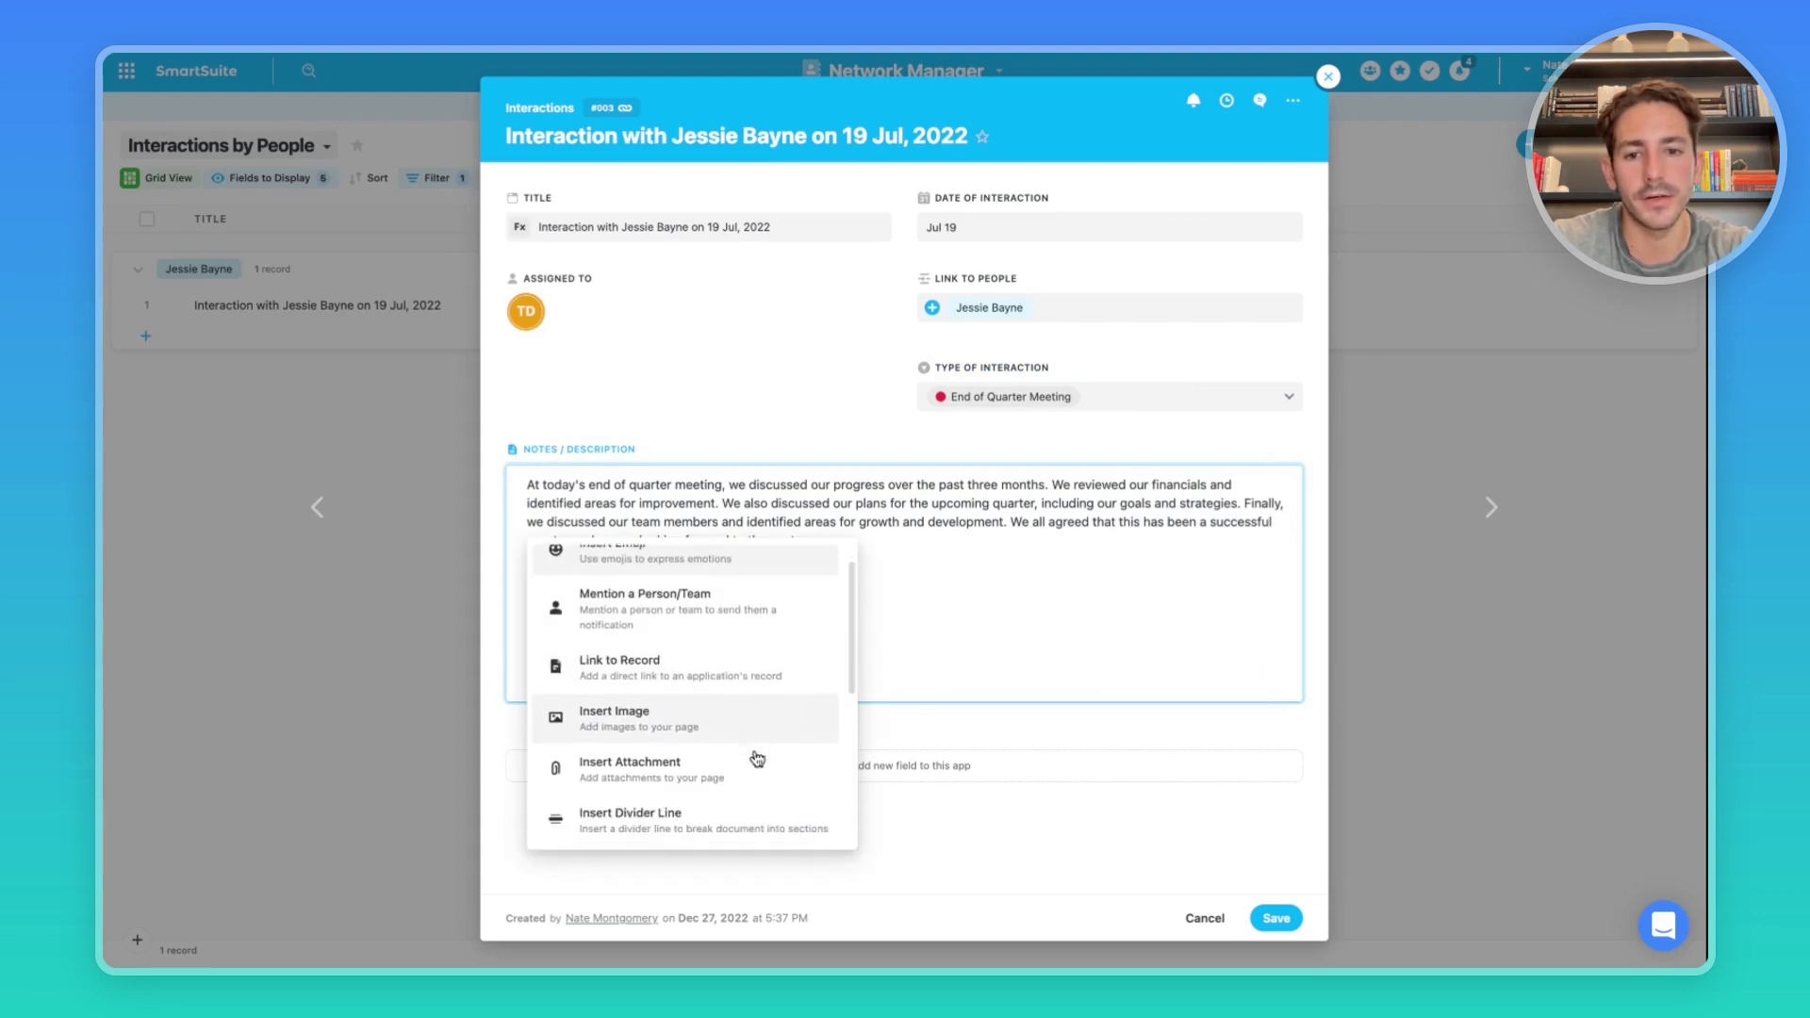
pyautogui.scroll(-2, 759, 757)
pyautogui.scroll(3, 759, 757)
pyautogui.scroll(-3, 759, 757)
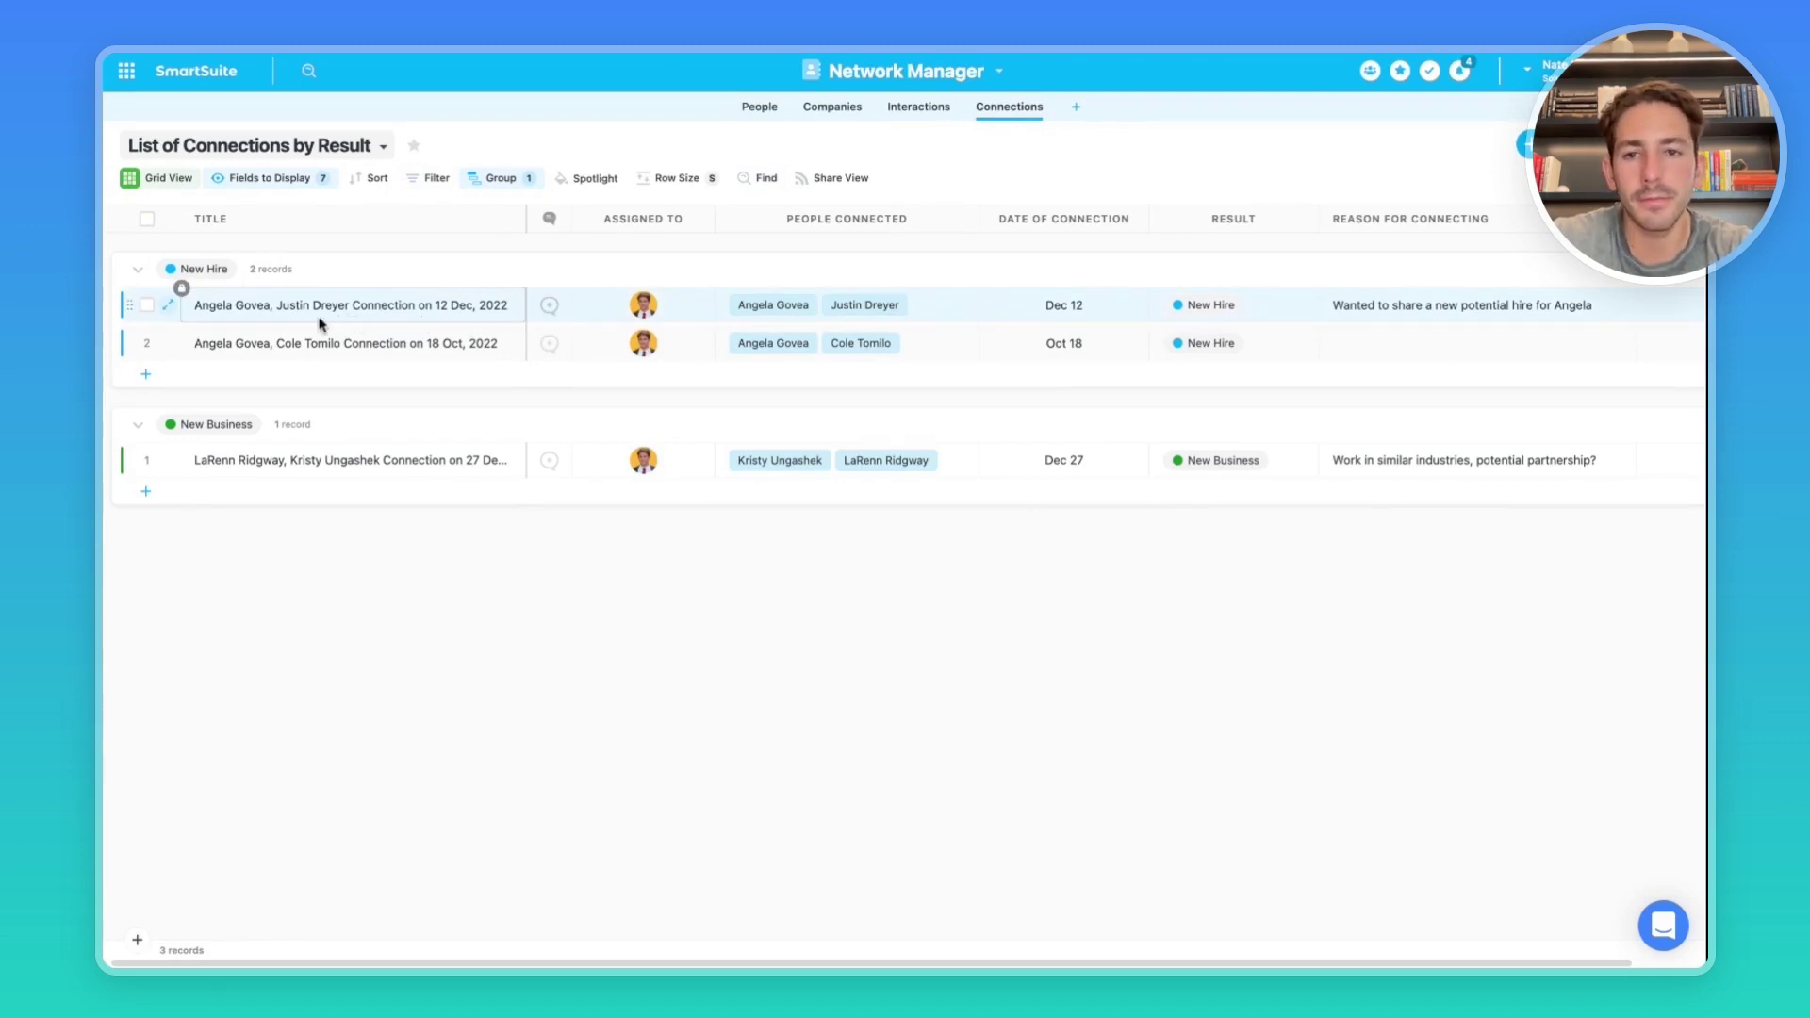
# Inspect the 12 Dec, 2022 connection's title settings and New Hire result, then return to Interactions
pyautogui.click(168, 304)
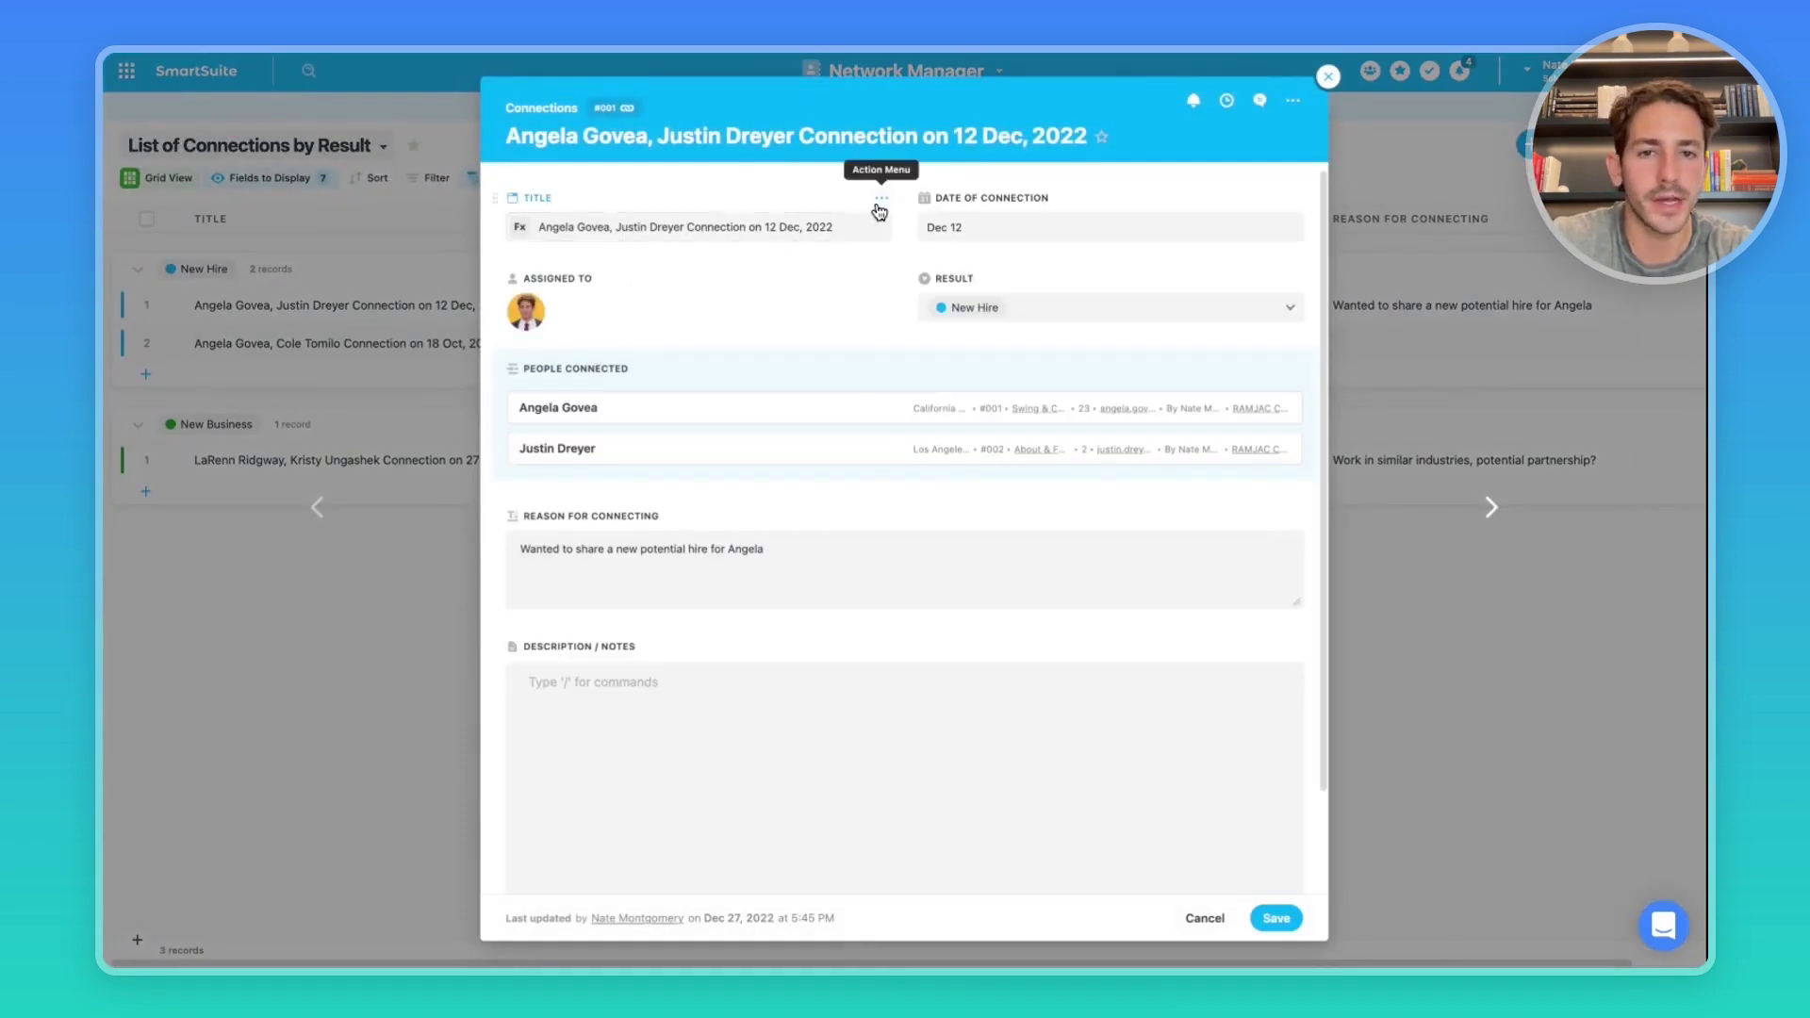
pyautogui.click(881, 200)
pyautogui.click(853, 238)
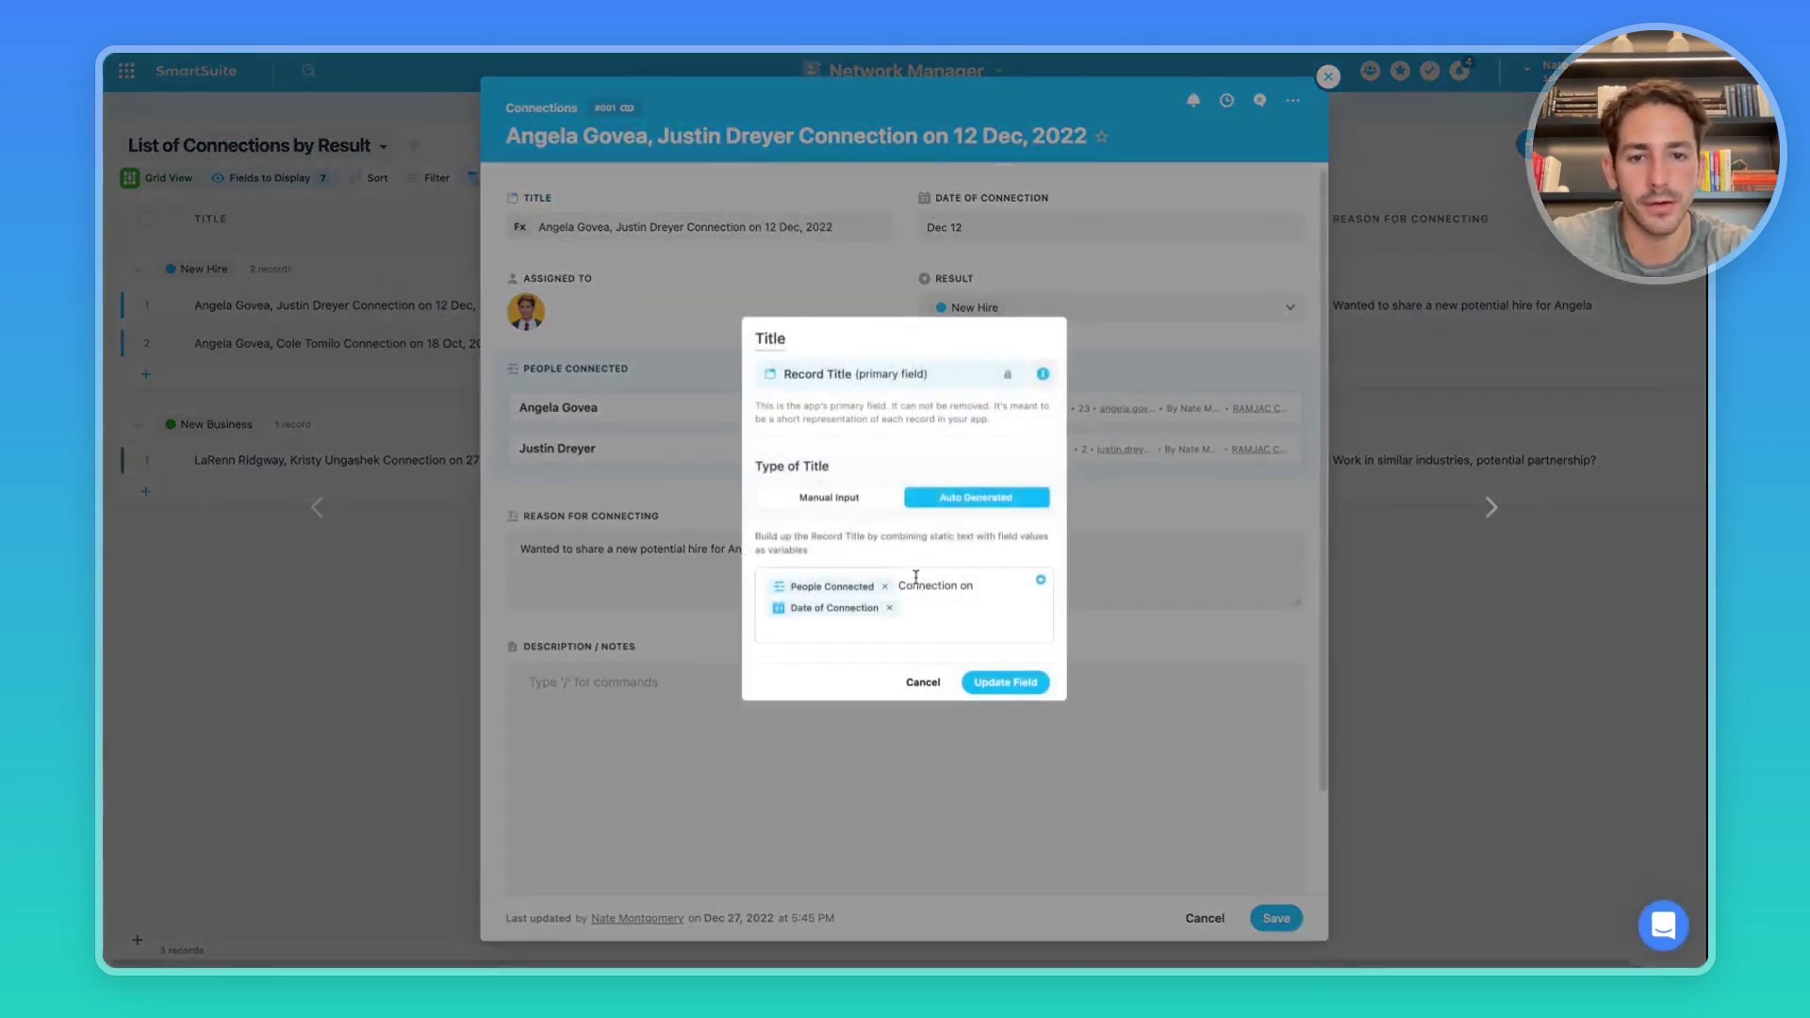
pyautogui.press('Escape')
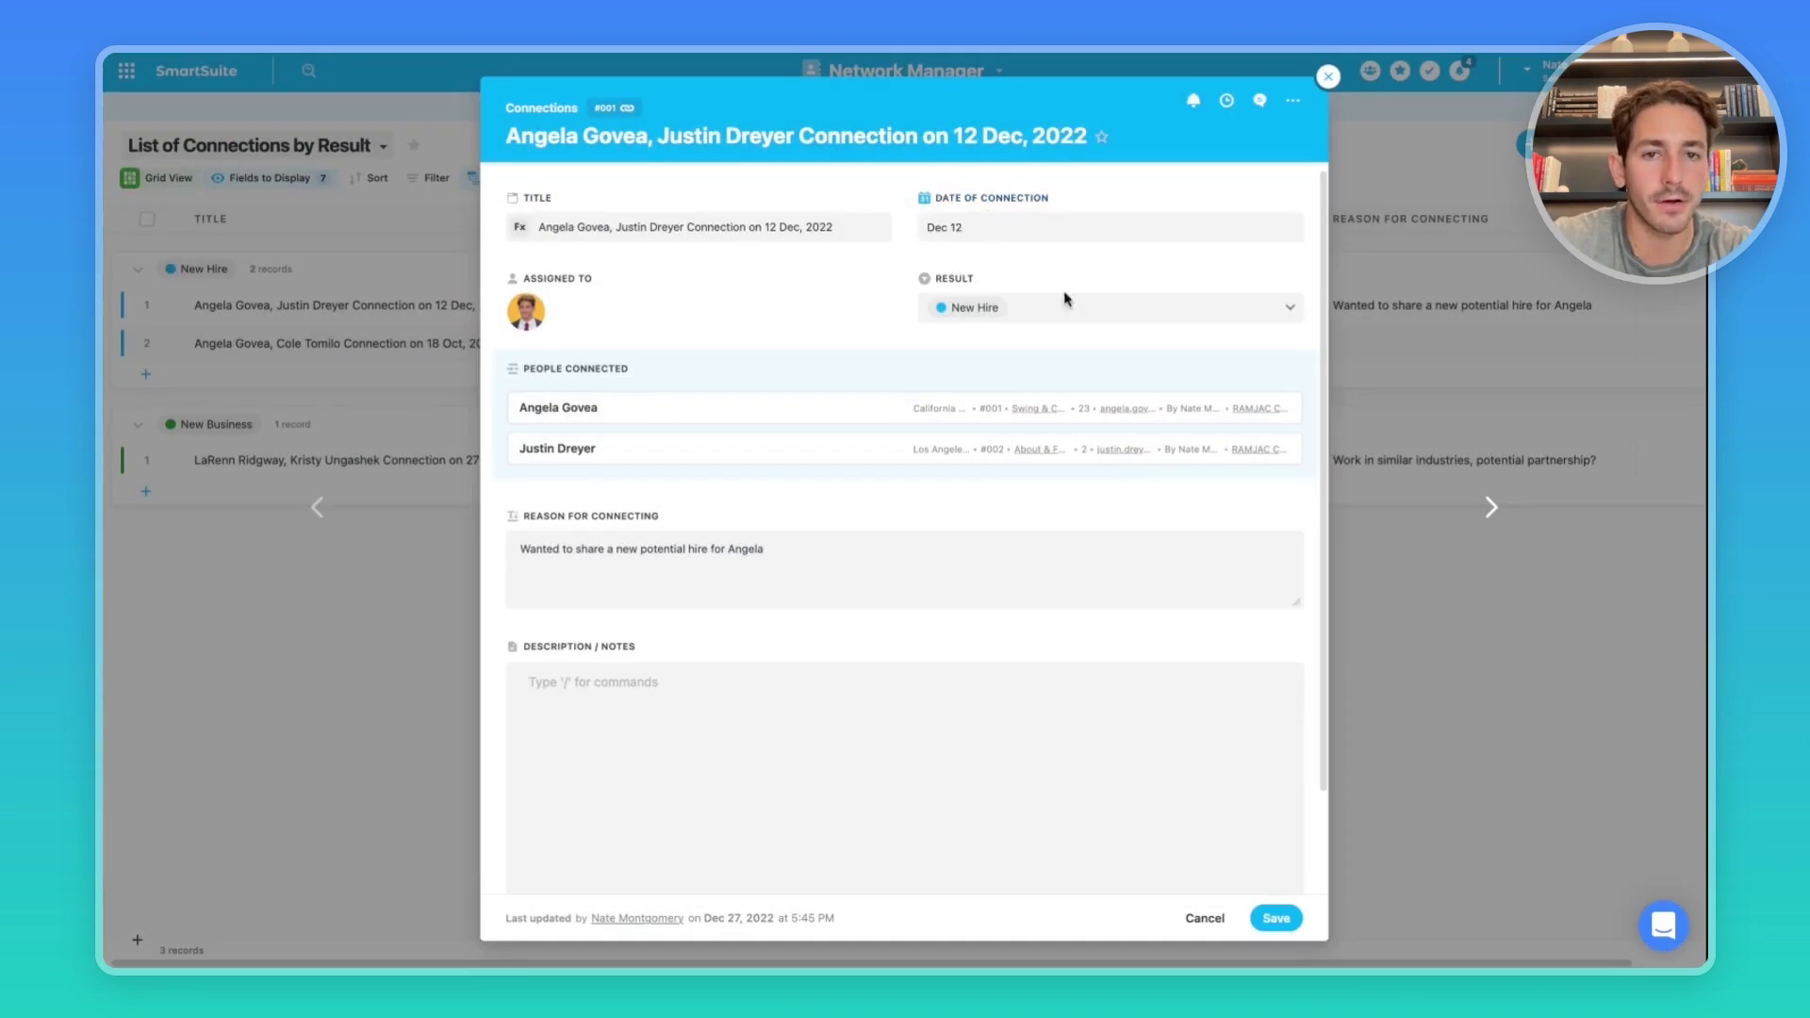
pyautogui.click(1079, 311)
pyautogui.click(1131, 275)
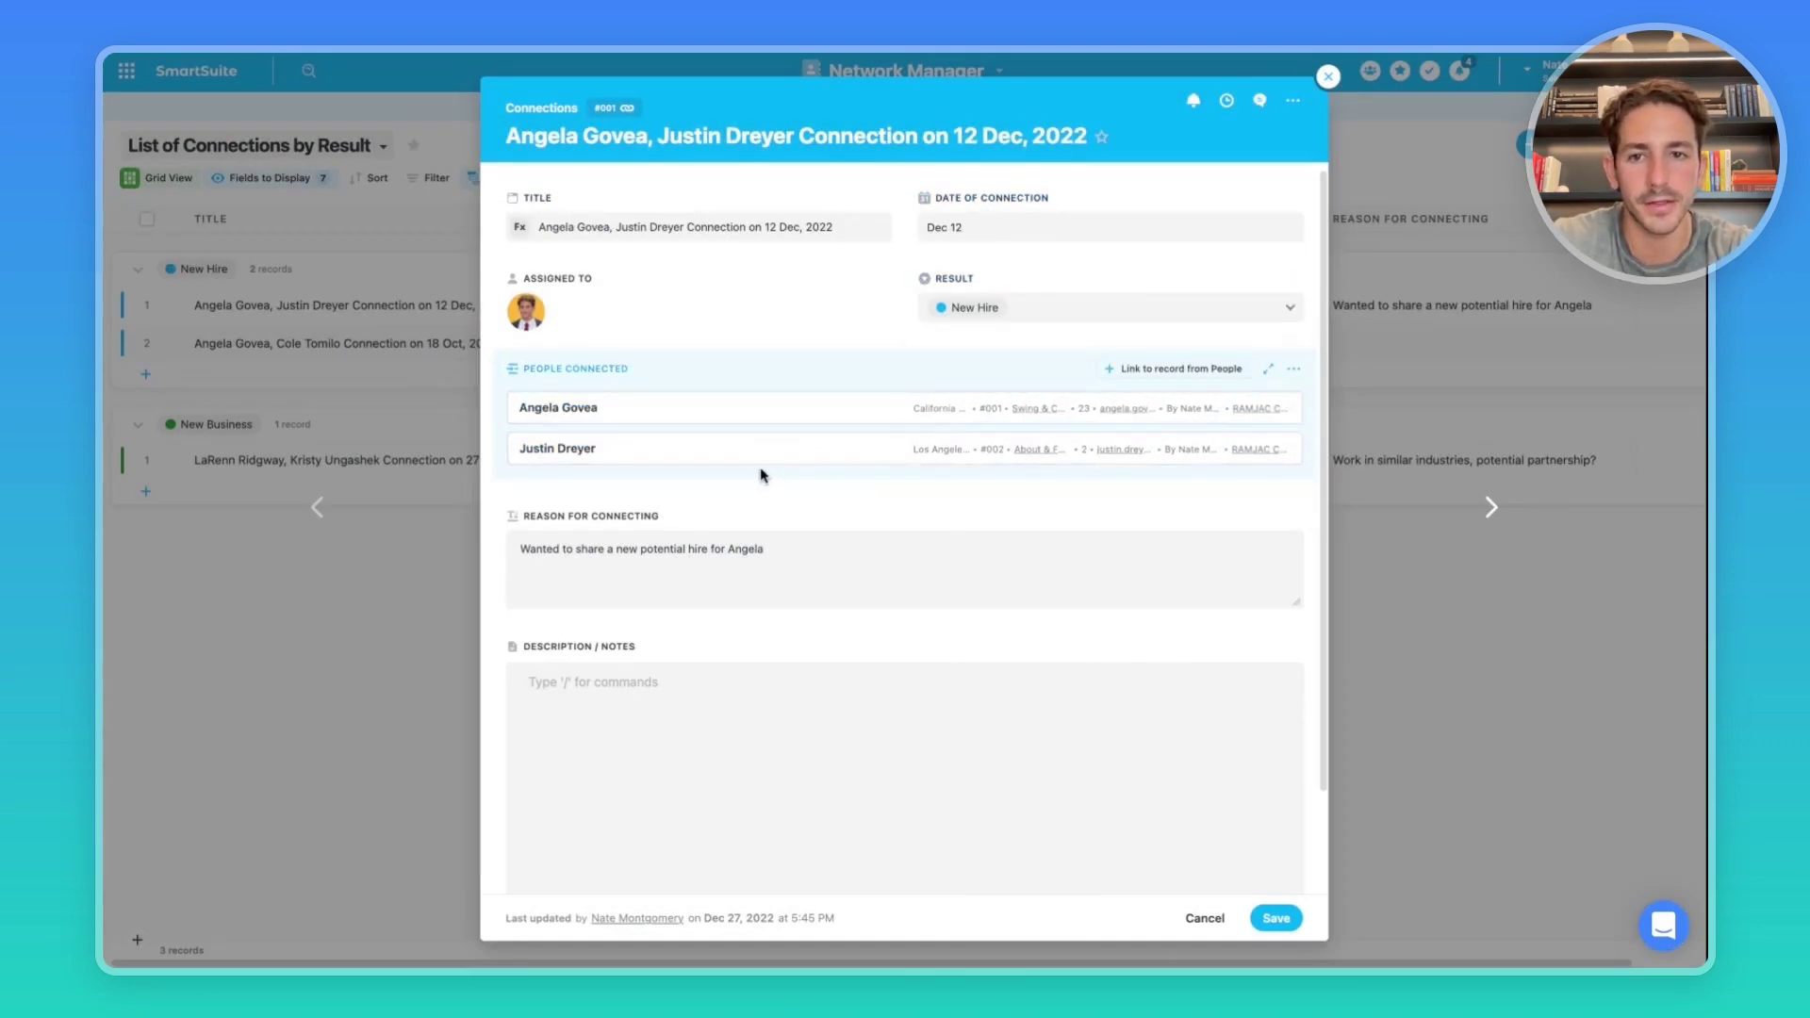
pyautogui.scroll(-1, 833, 507)
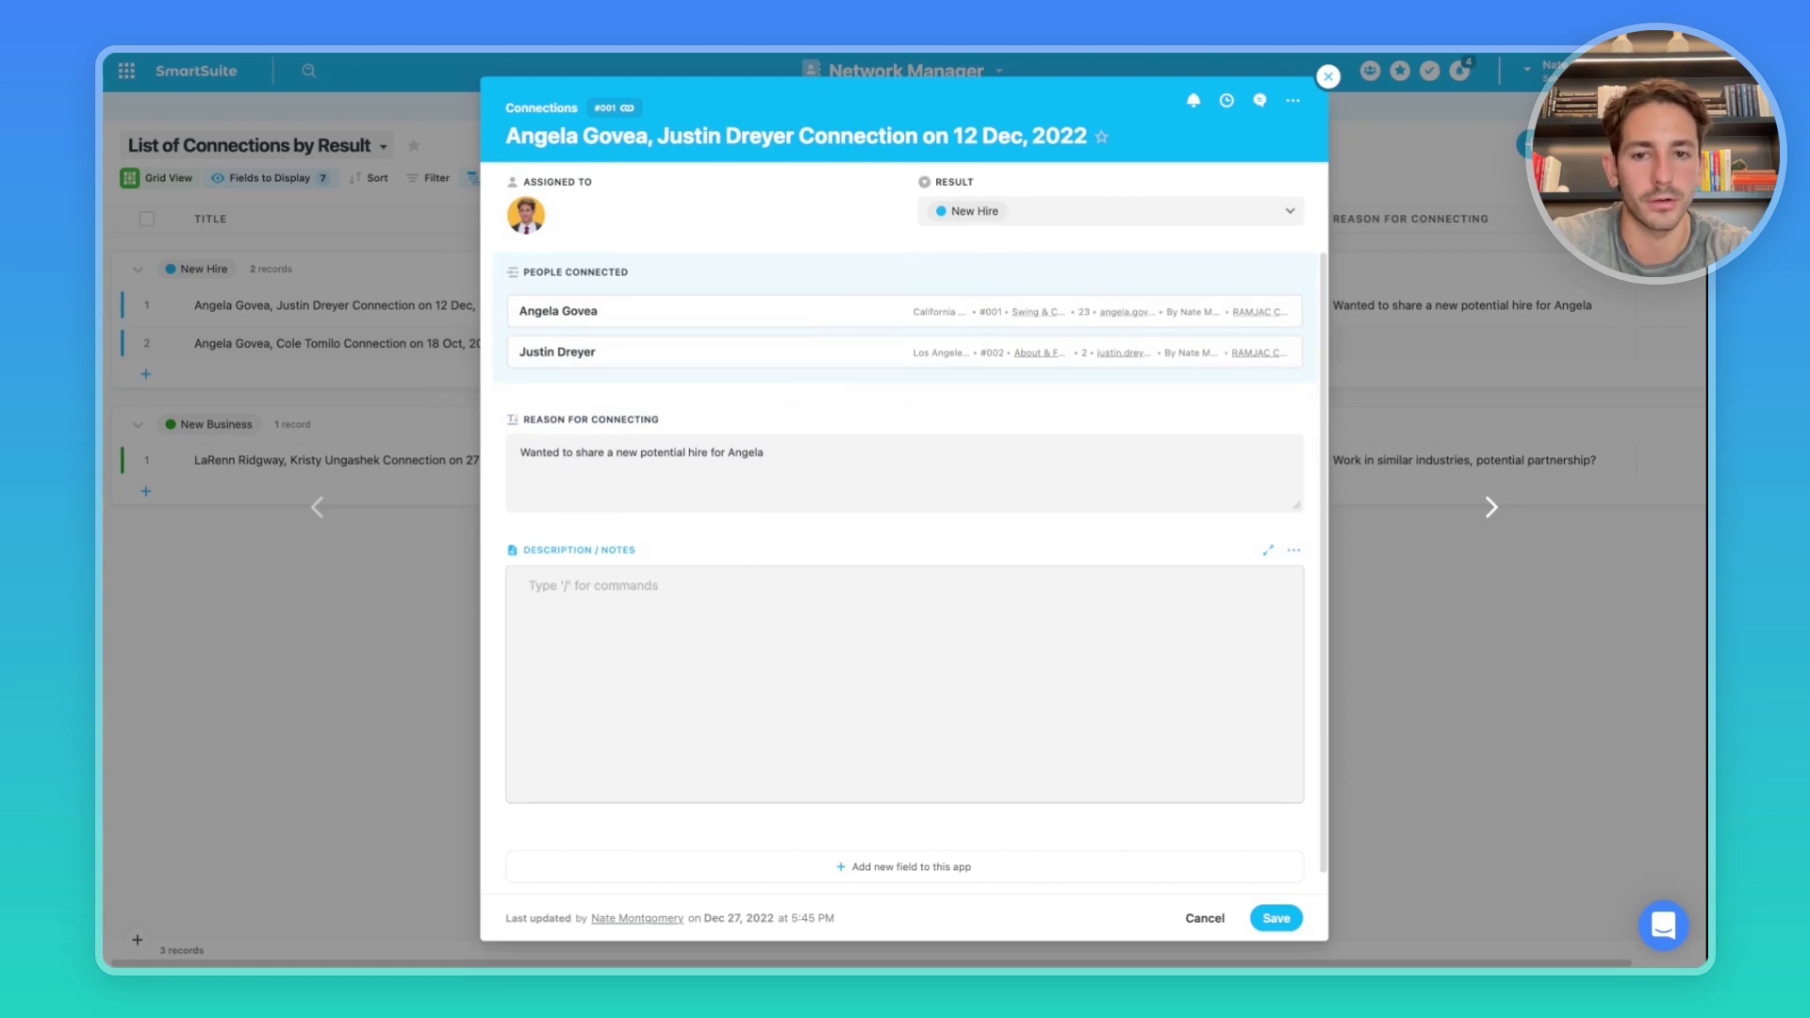
pyautogui.click(941, 120)
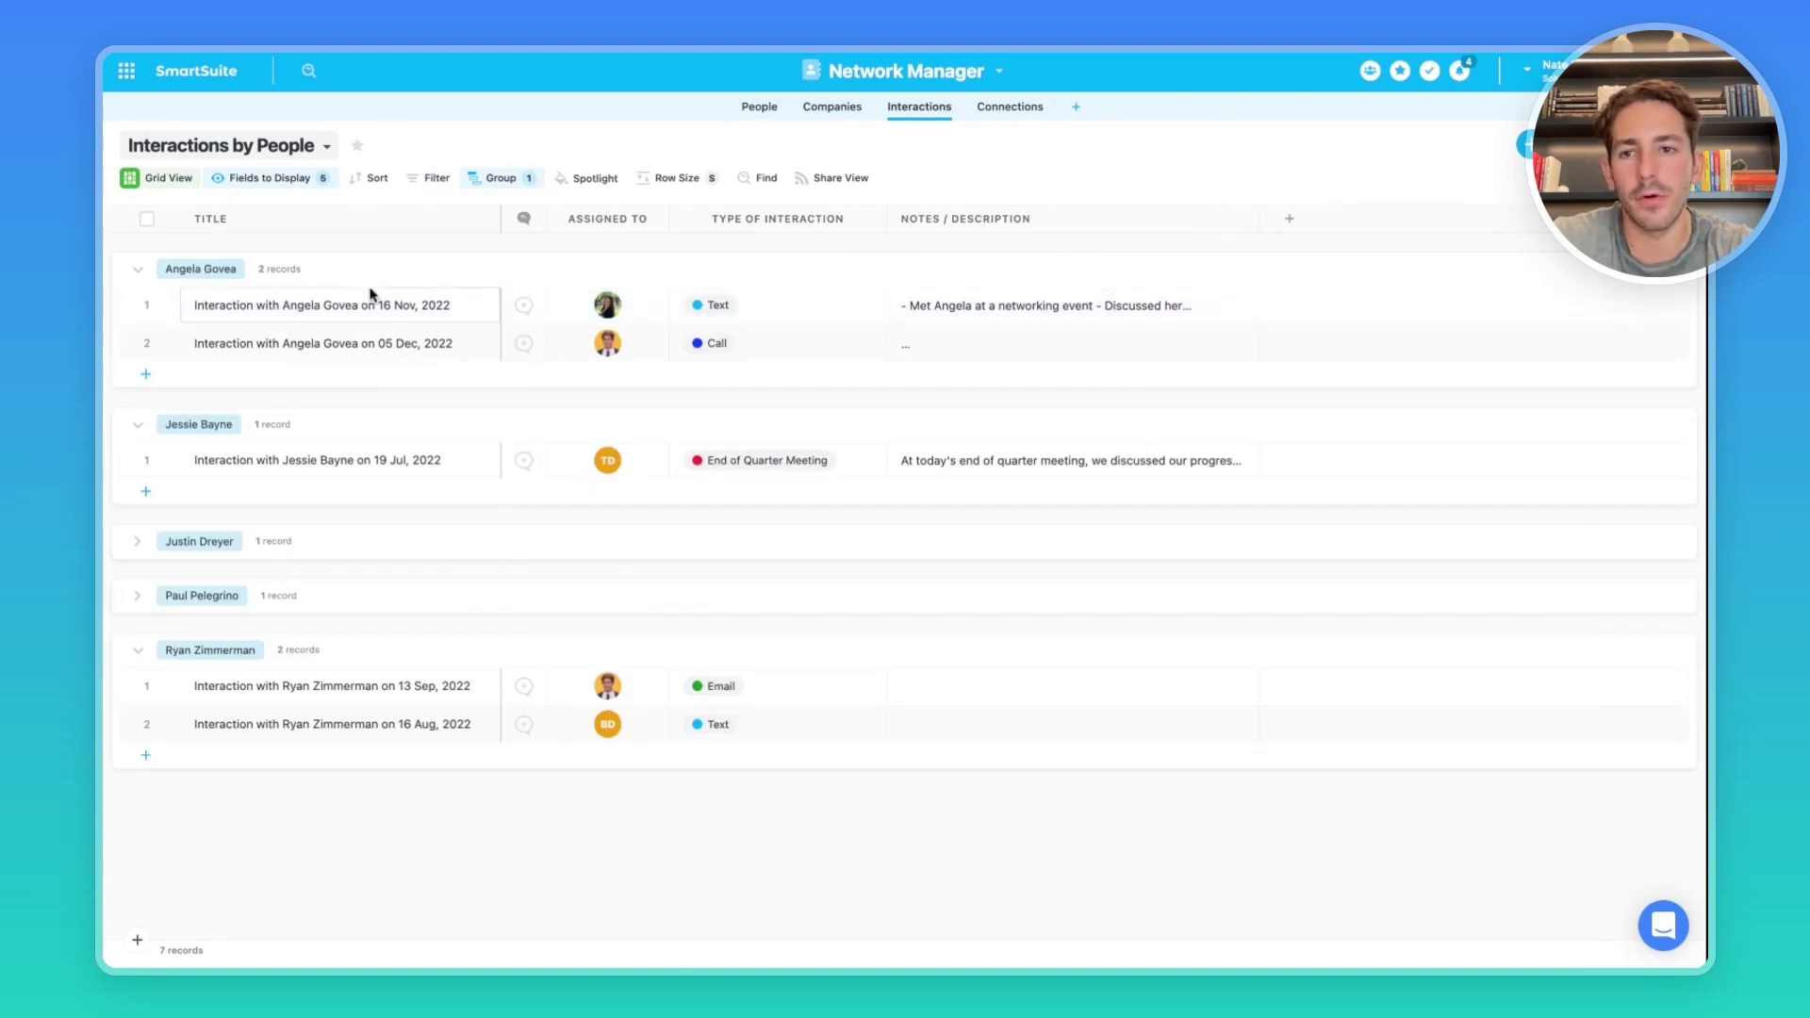
# Expand the collapsed person groups and filter Type of Interaction to End of Quarter Meeting
pyautogui.click(137, 542)
pyautogui.click(138, 658)
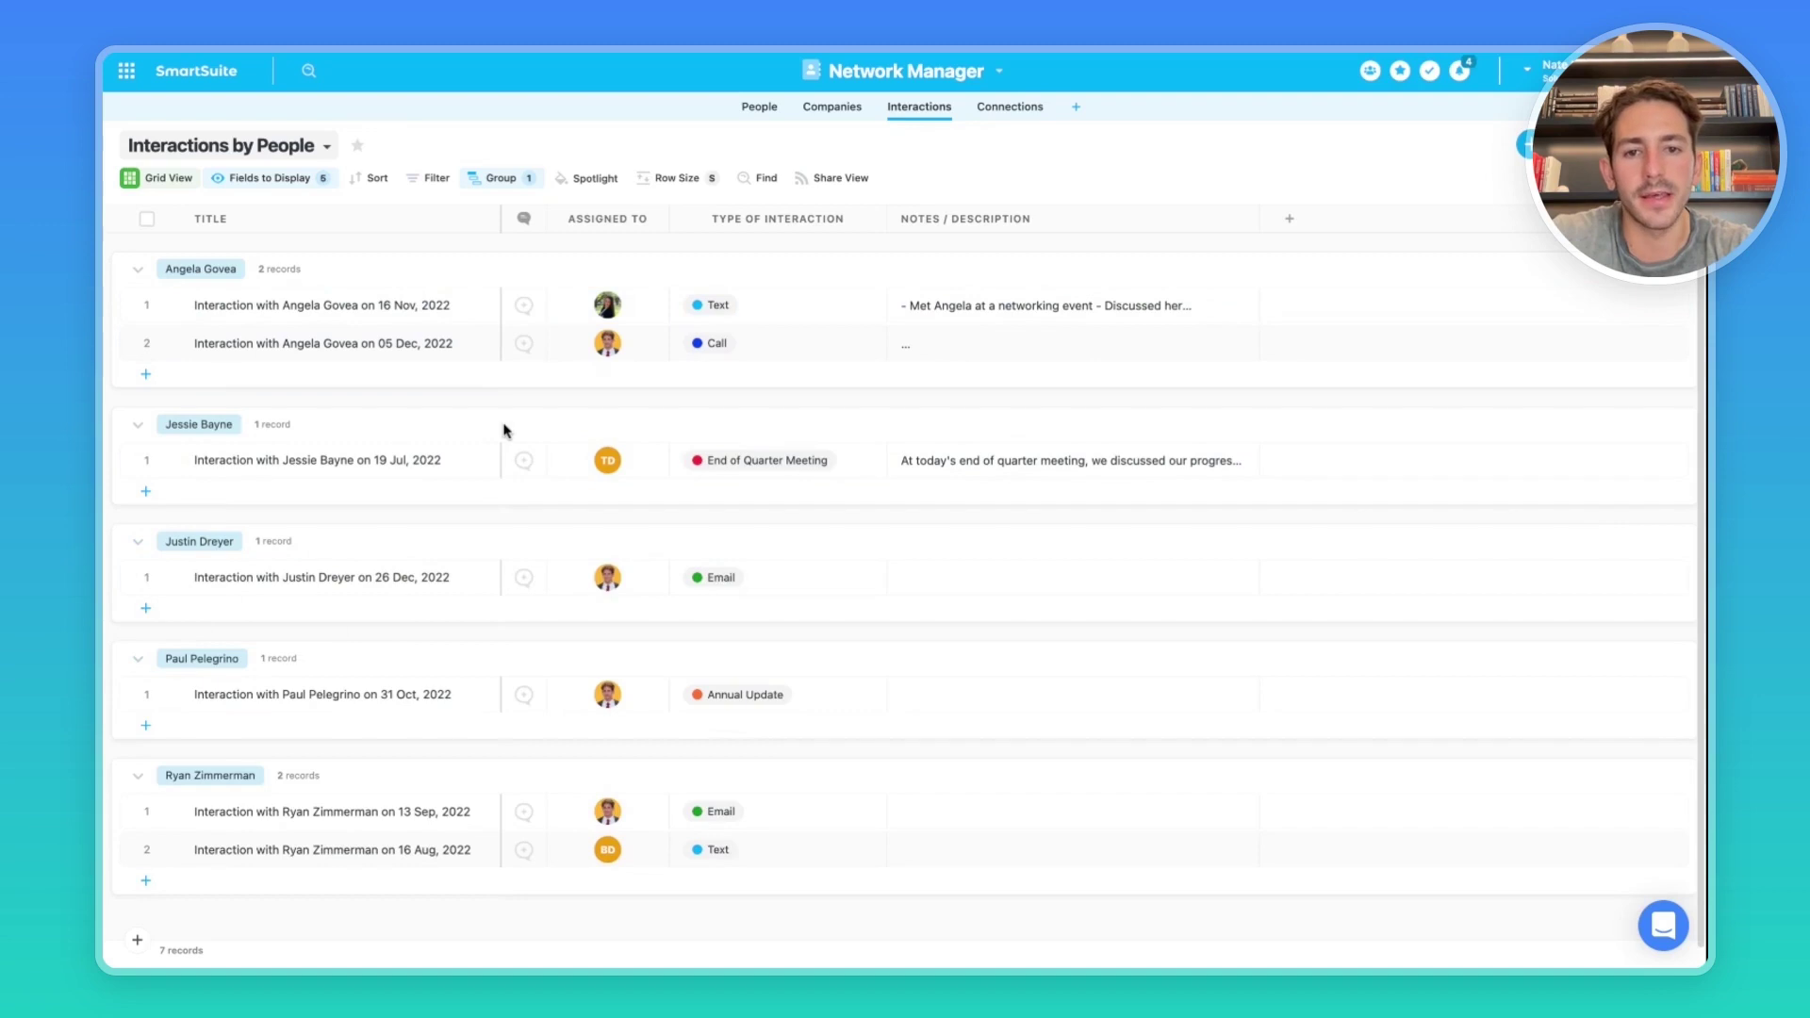
pyautogui.click(429, 178)
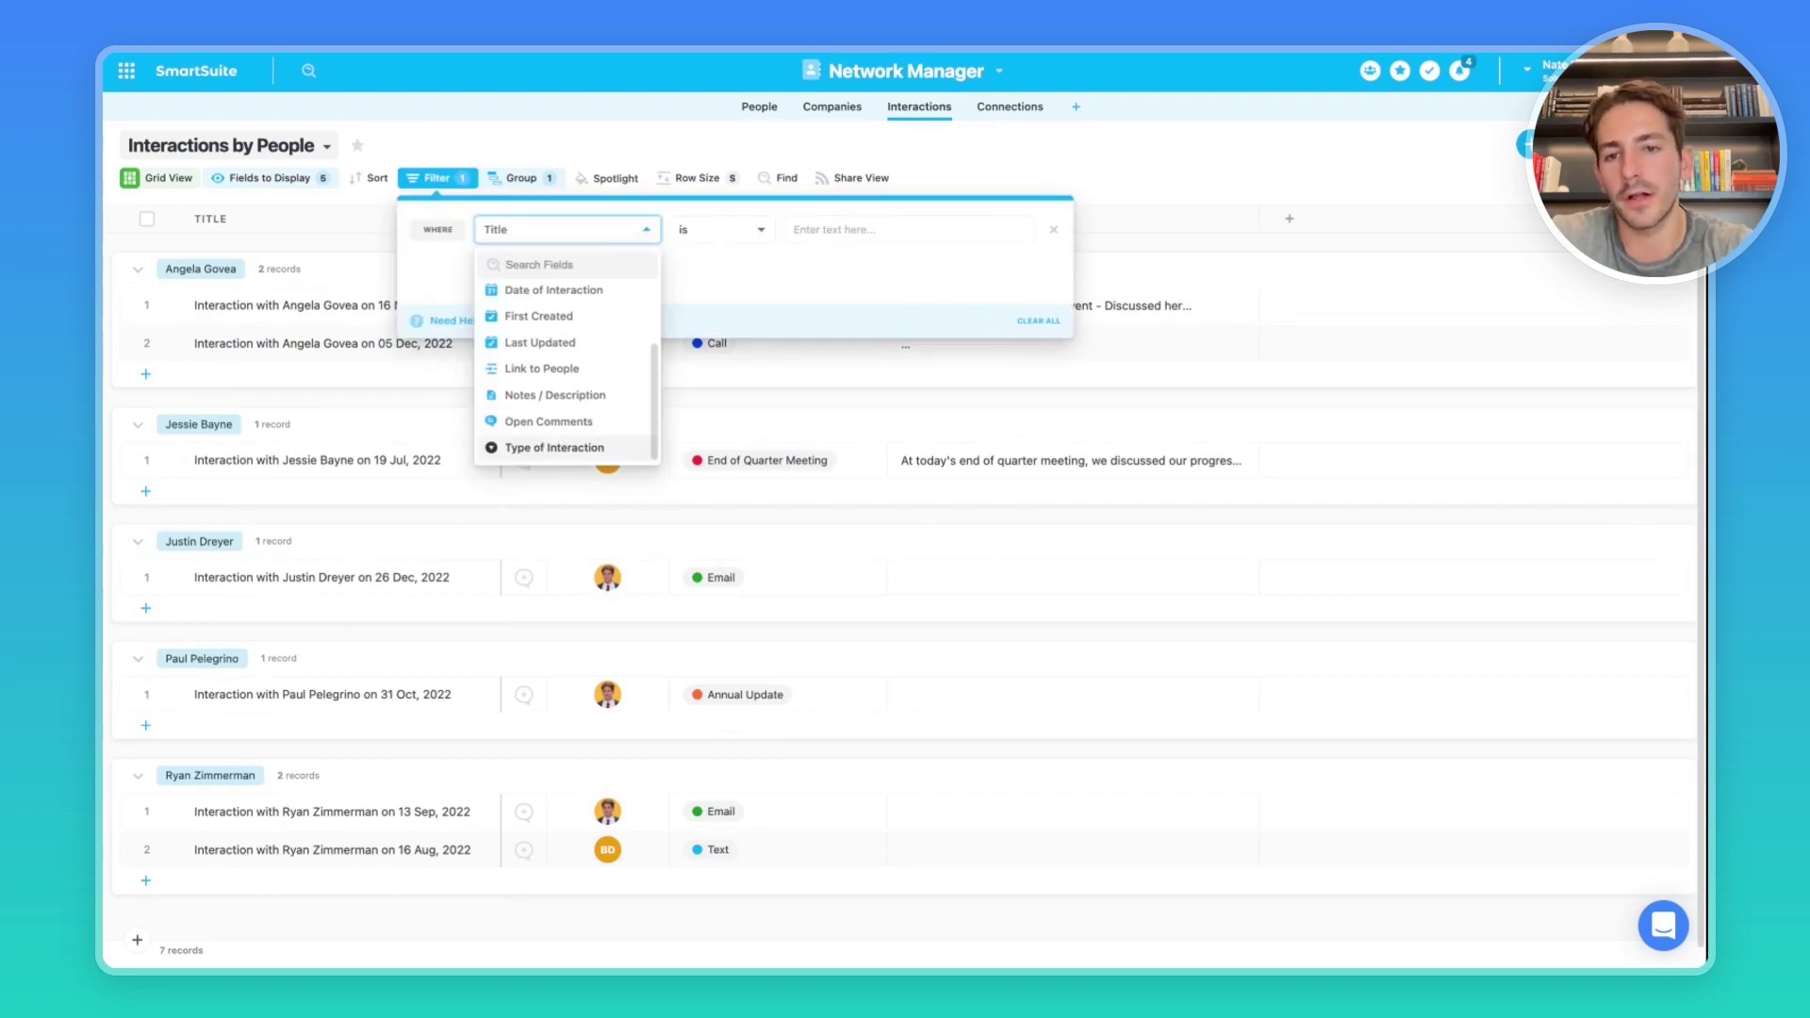
pyautogui.click(554, 448)
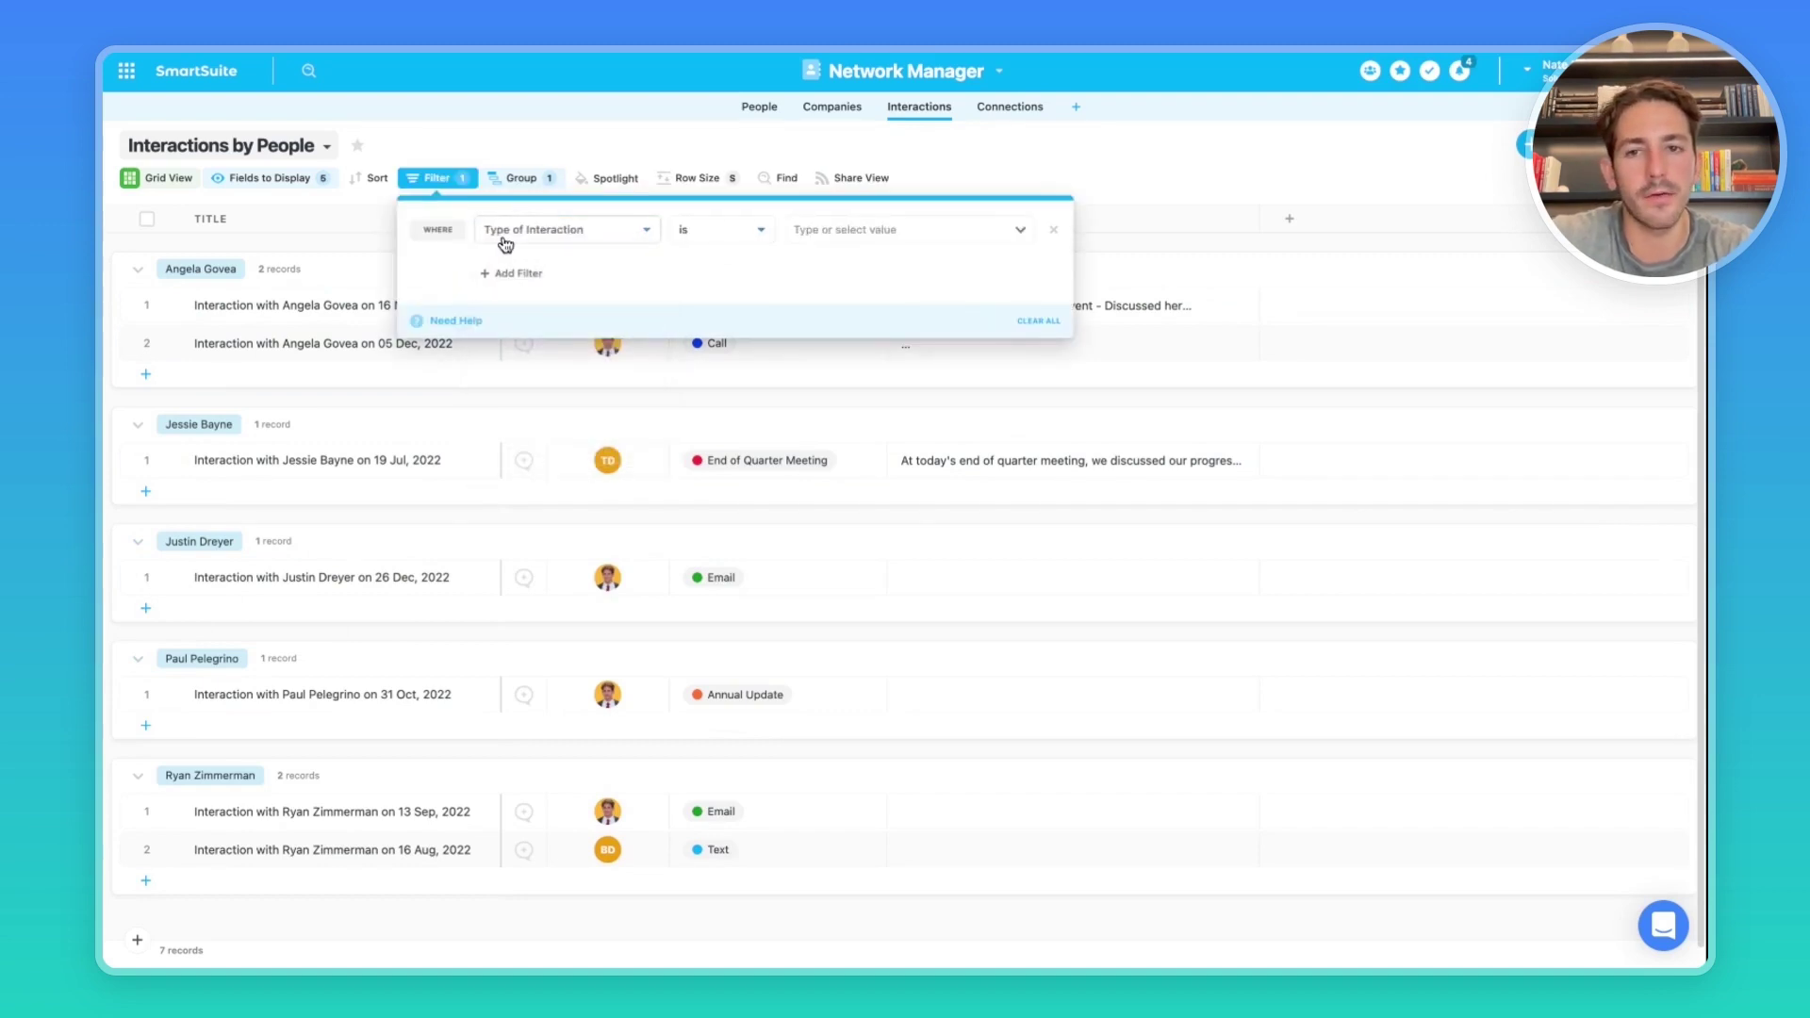
pyautogui.click(833, 235)
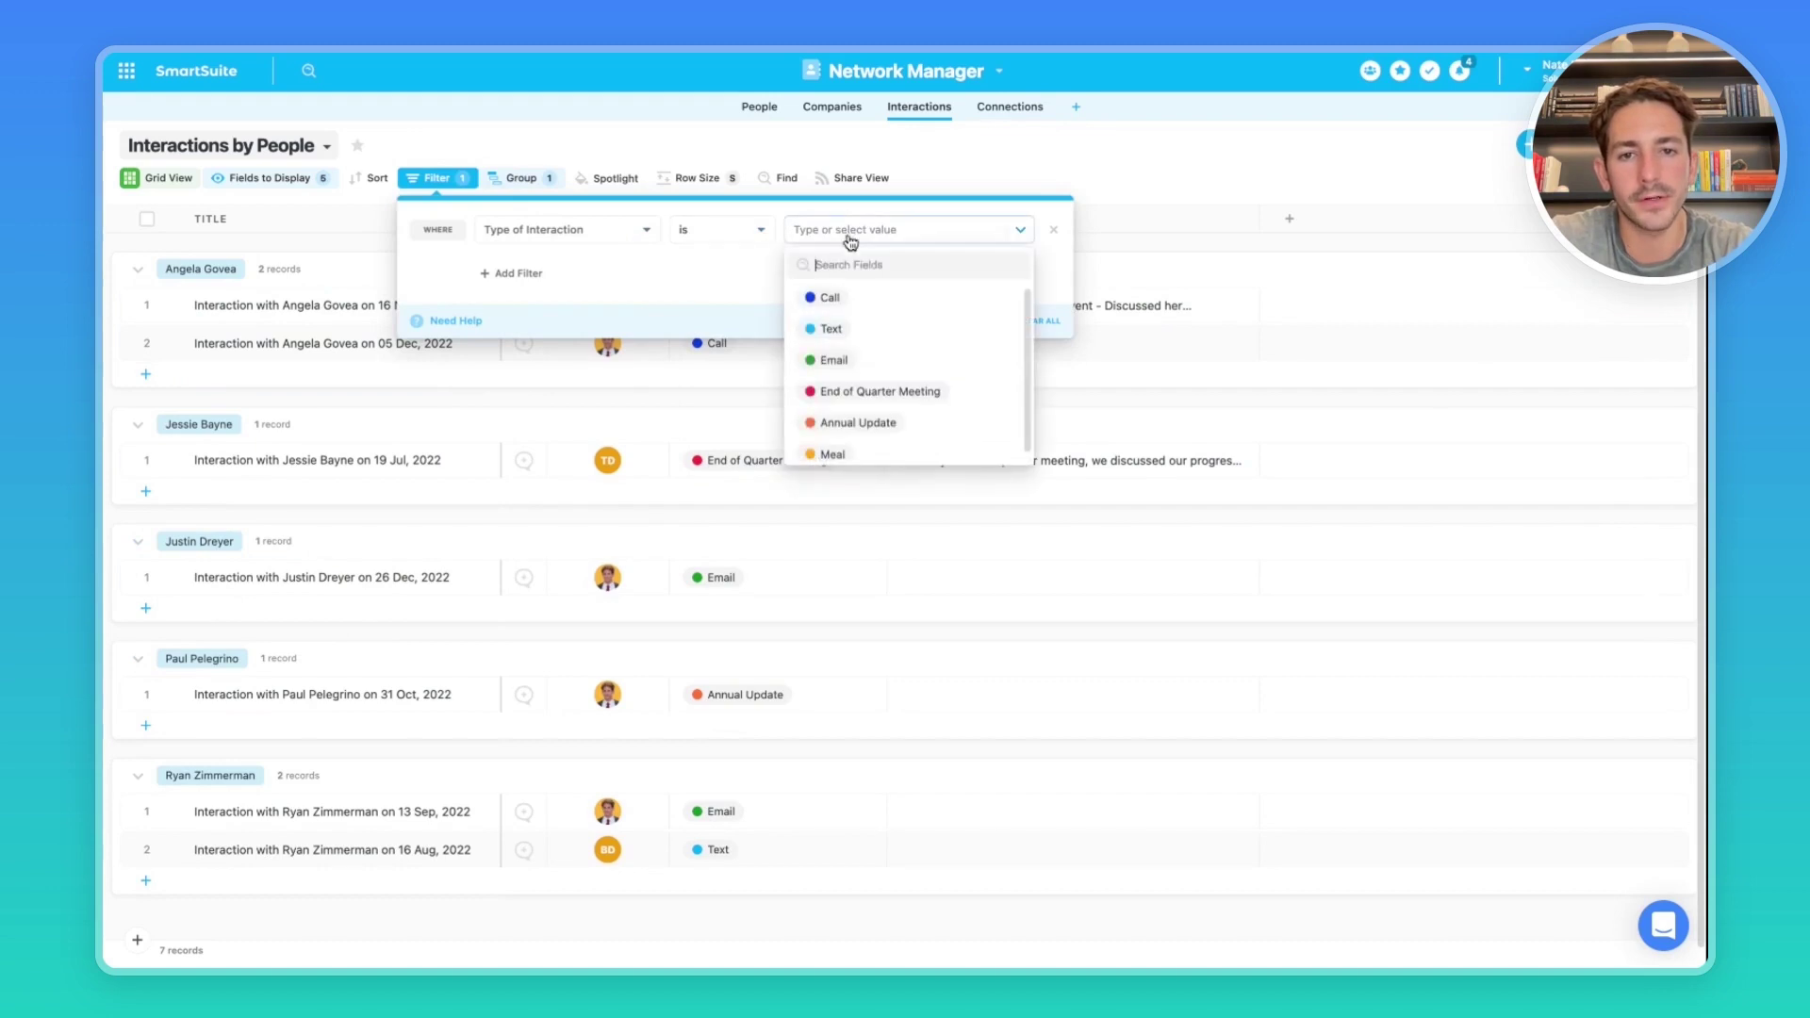
pyautogui.click(884, 389)
pyautogui.click(1083, 175)
# Search the filtered interactions for 'goals', then return to Connections
pyautogui.click(770, 184)
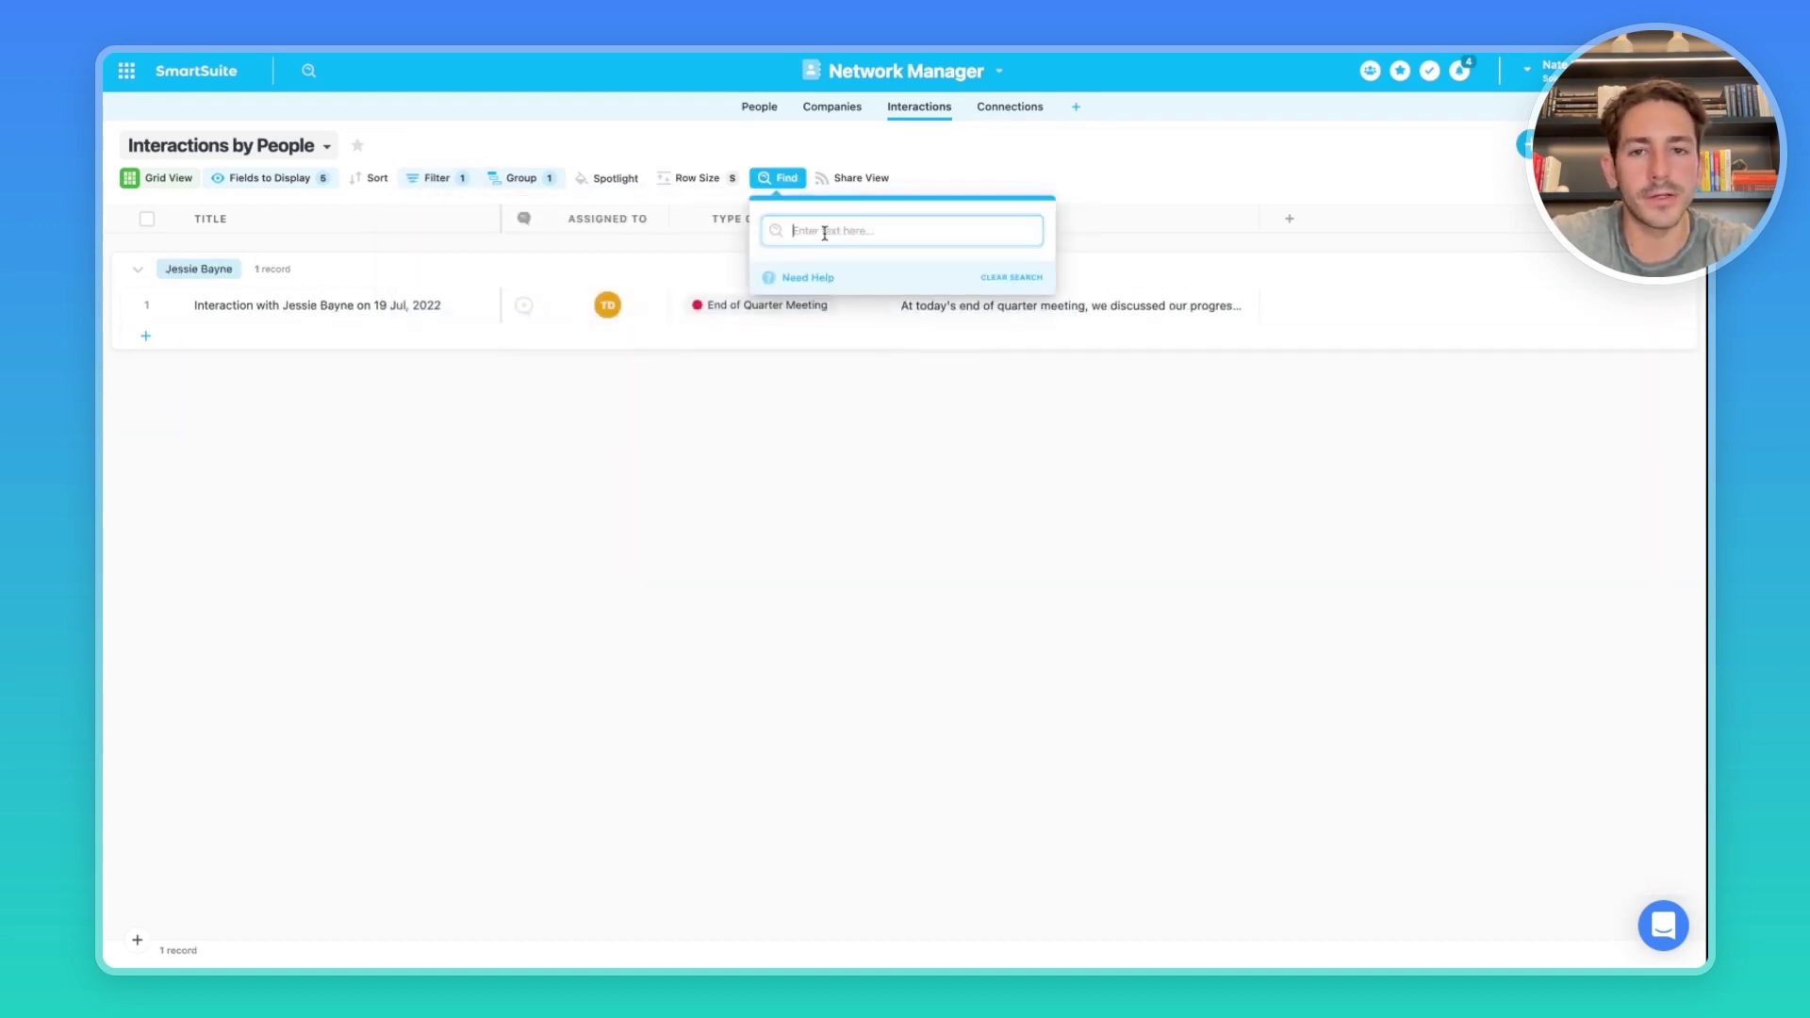
pyautogui.write('goals')
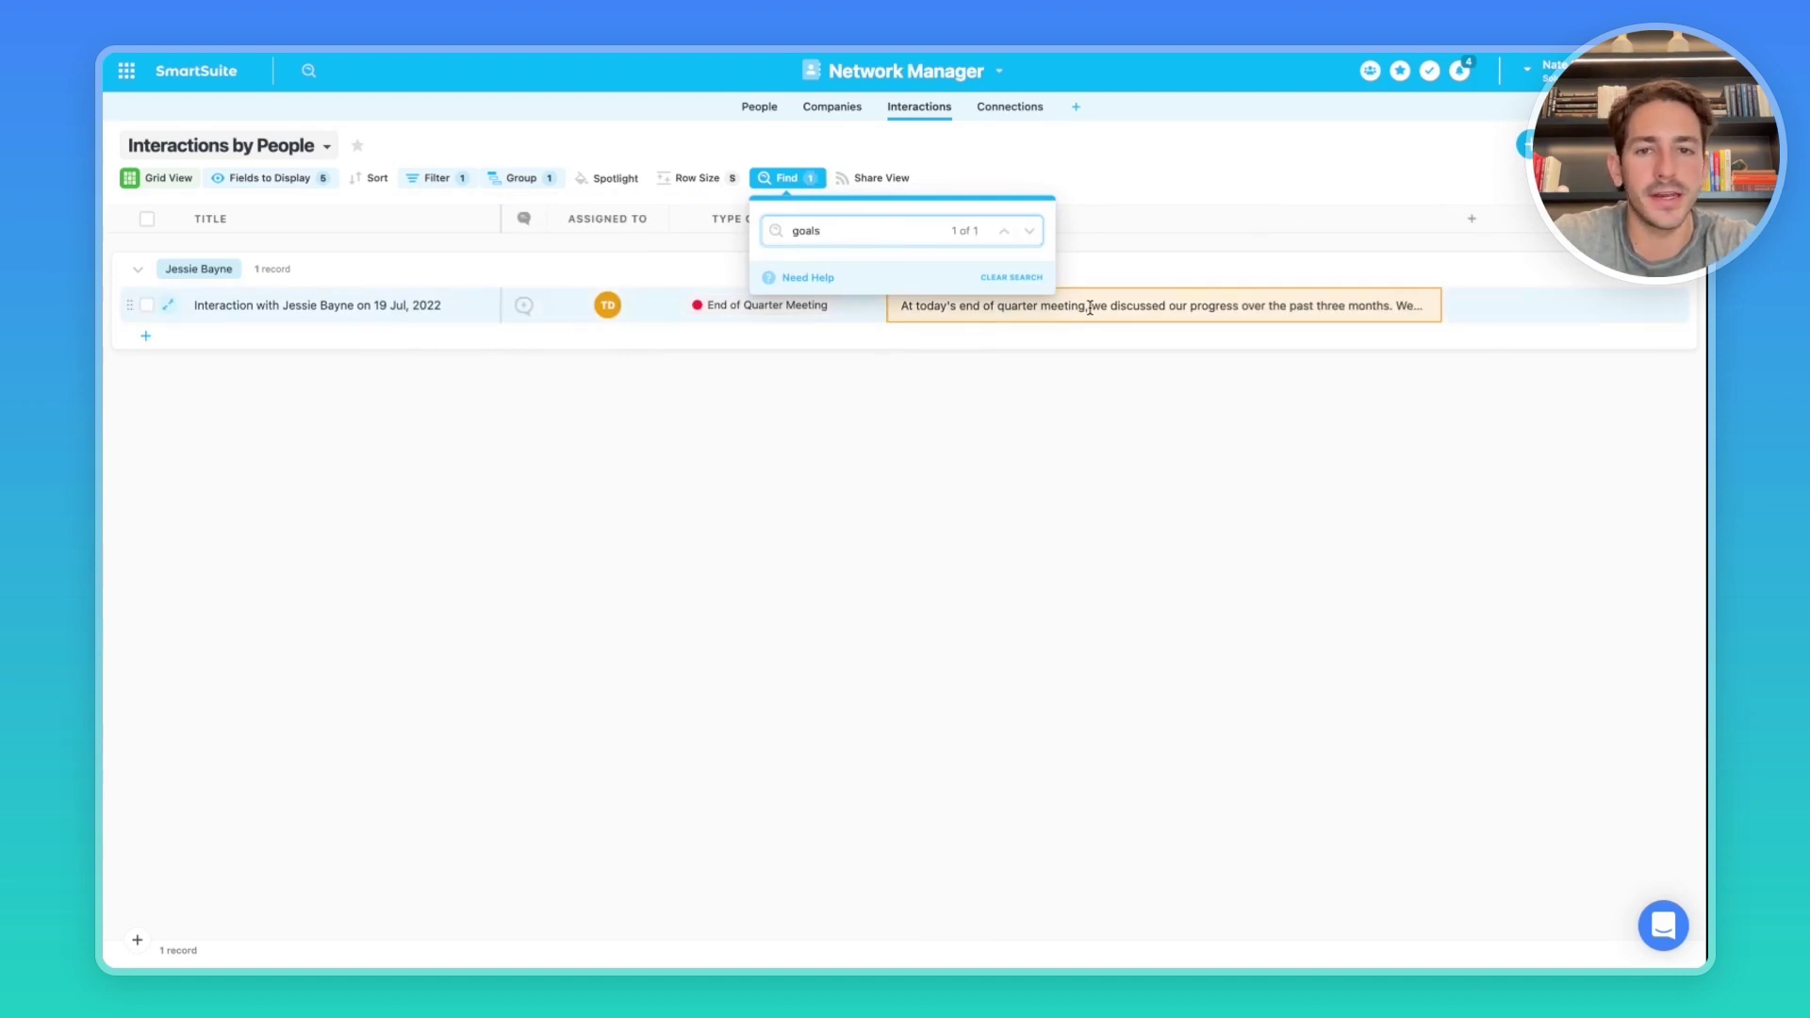
pyautogui.click(1084, 477)
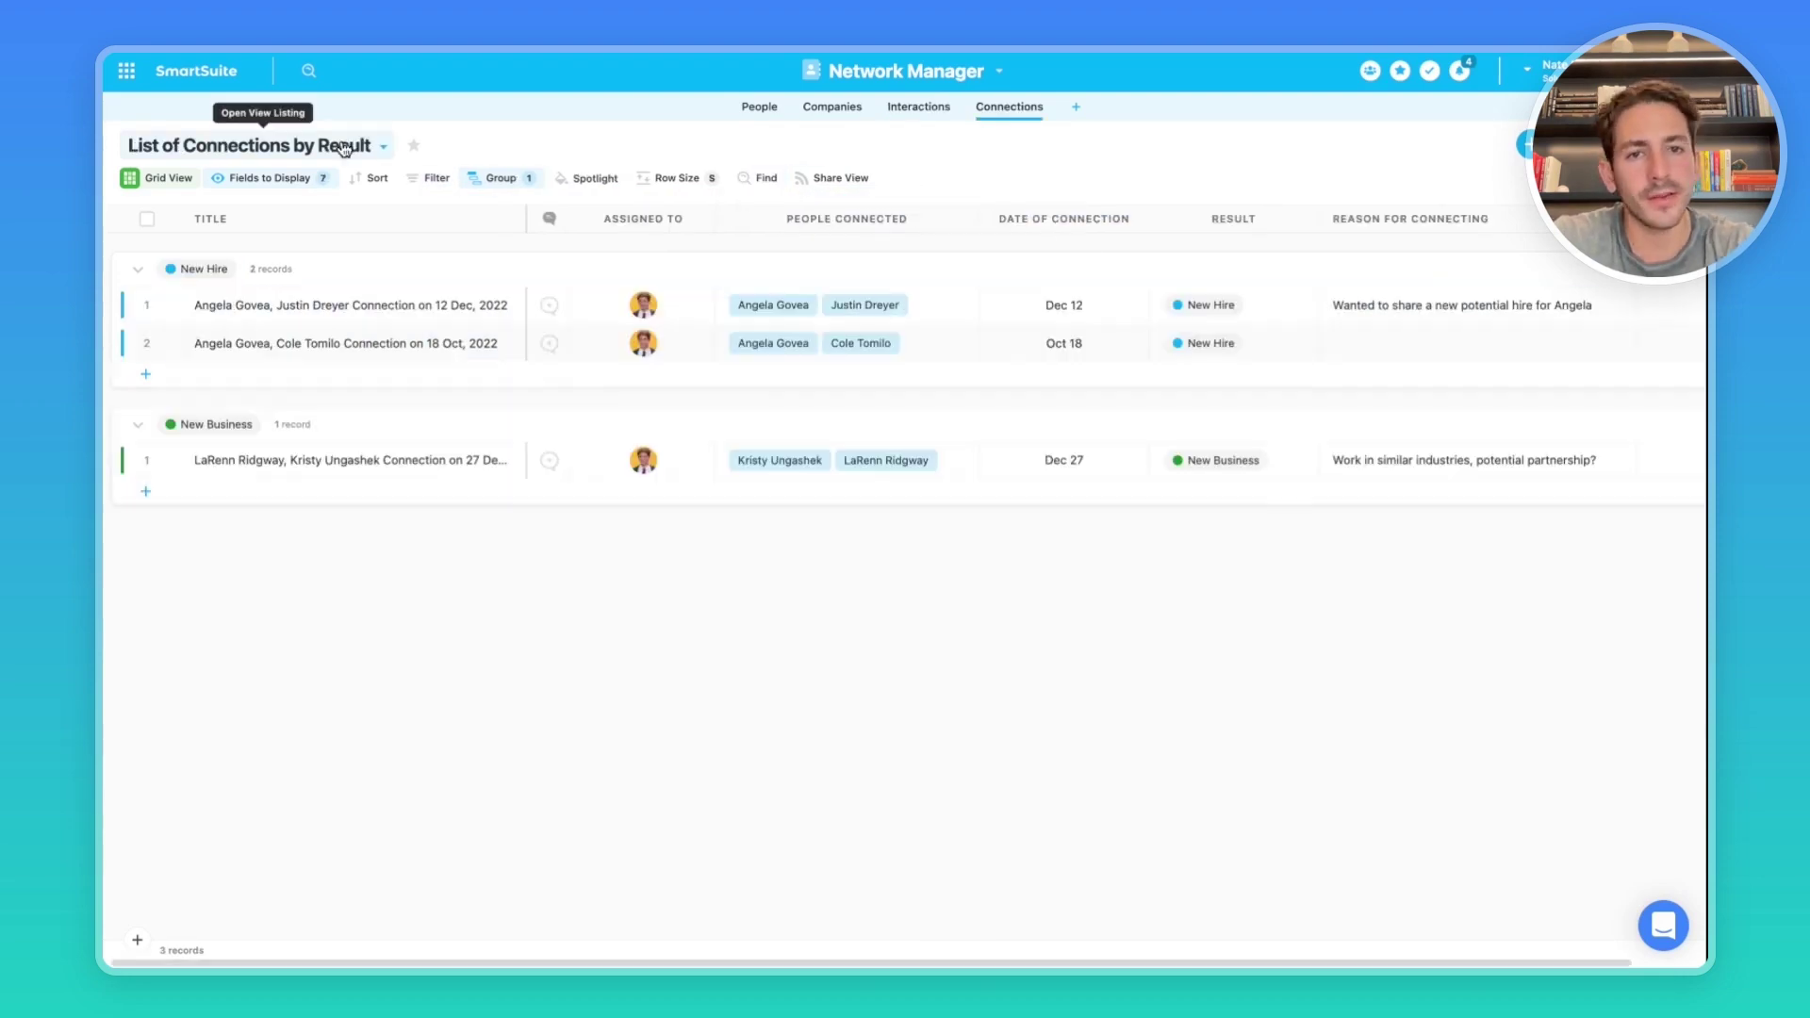
# Open the Result of Connections chart and review the New Business and New Hire records
pyautogui.click(345, 147)
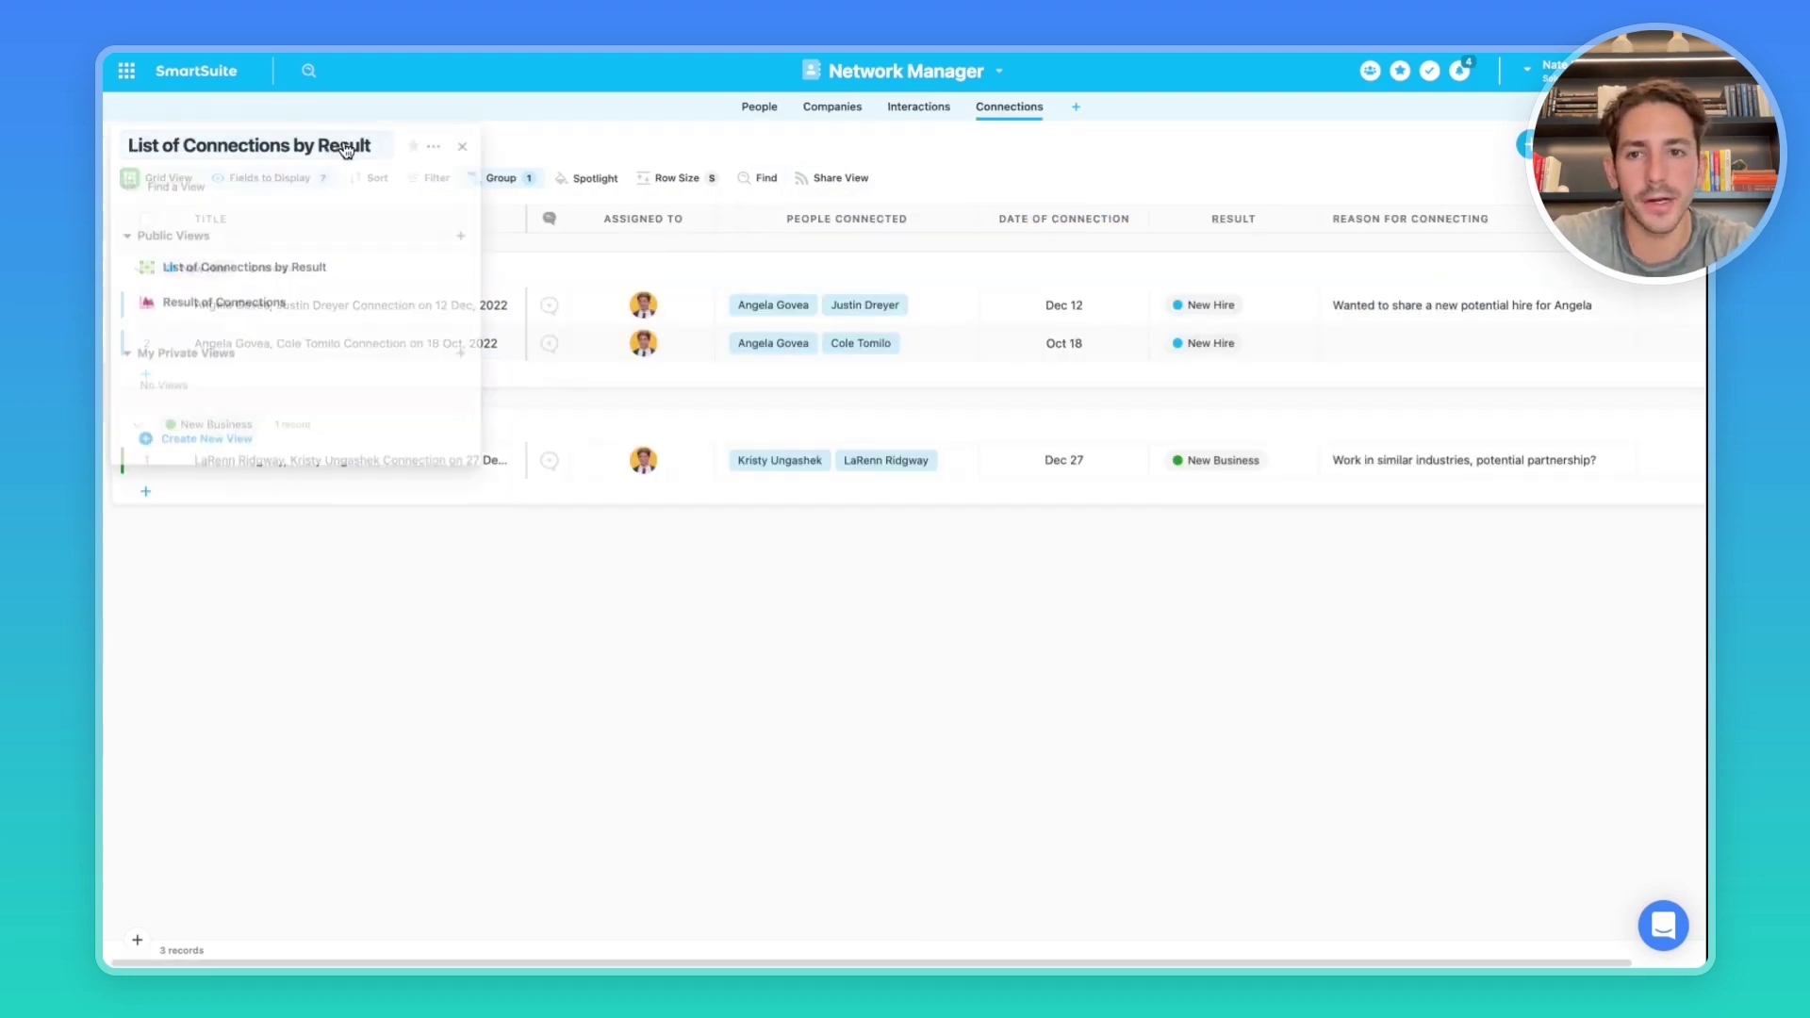
pyautogui.click(305, 302)
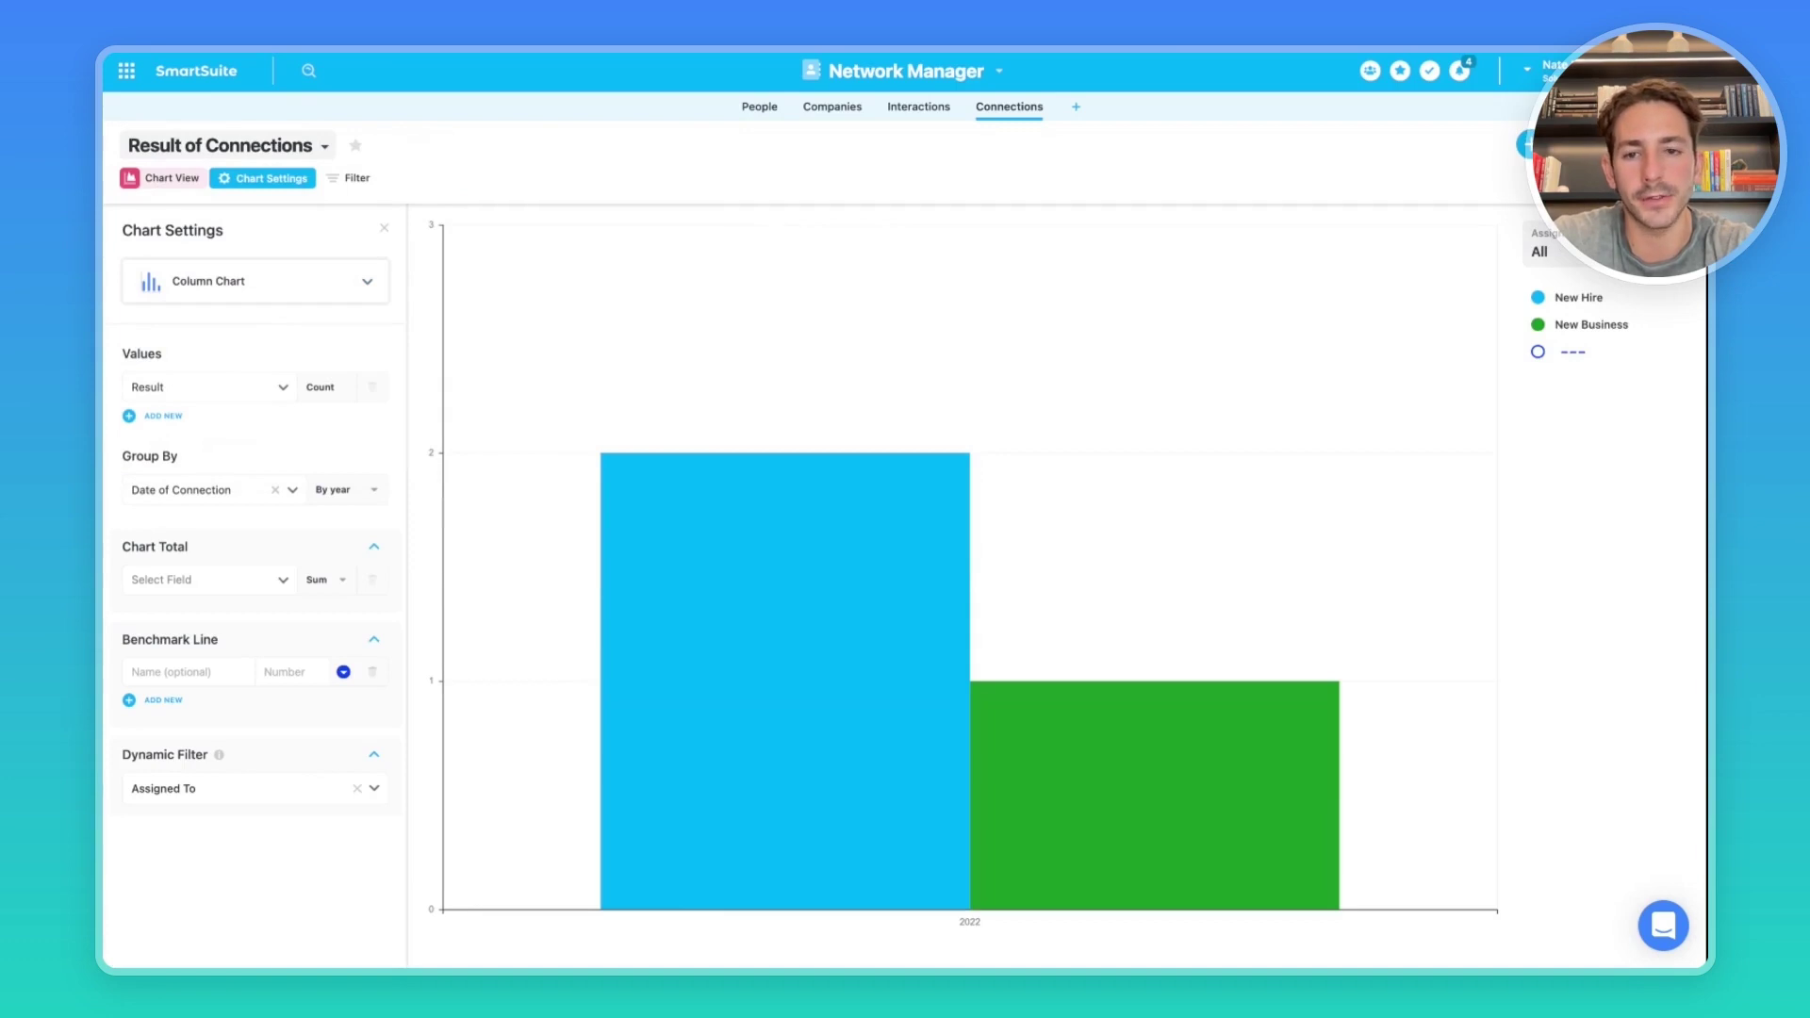
pyautogui.moveTo(825, 562)
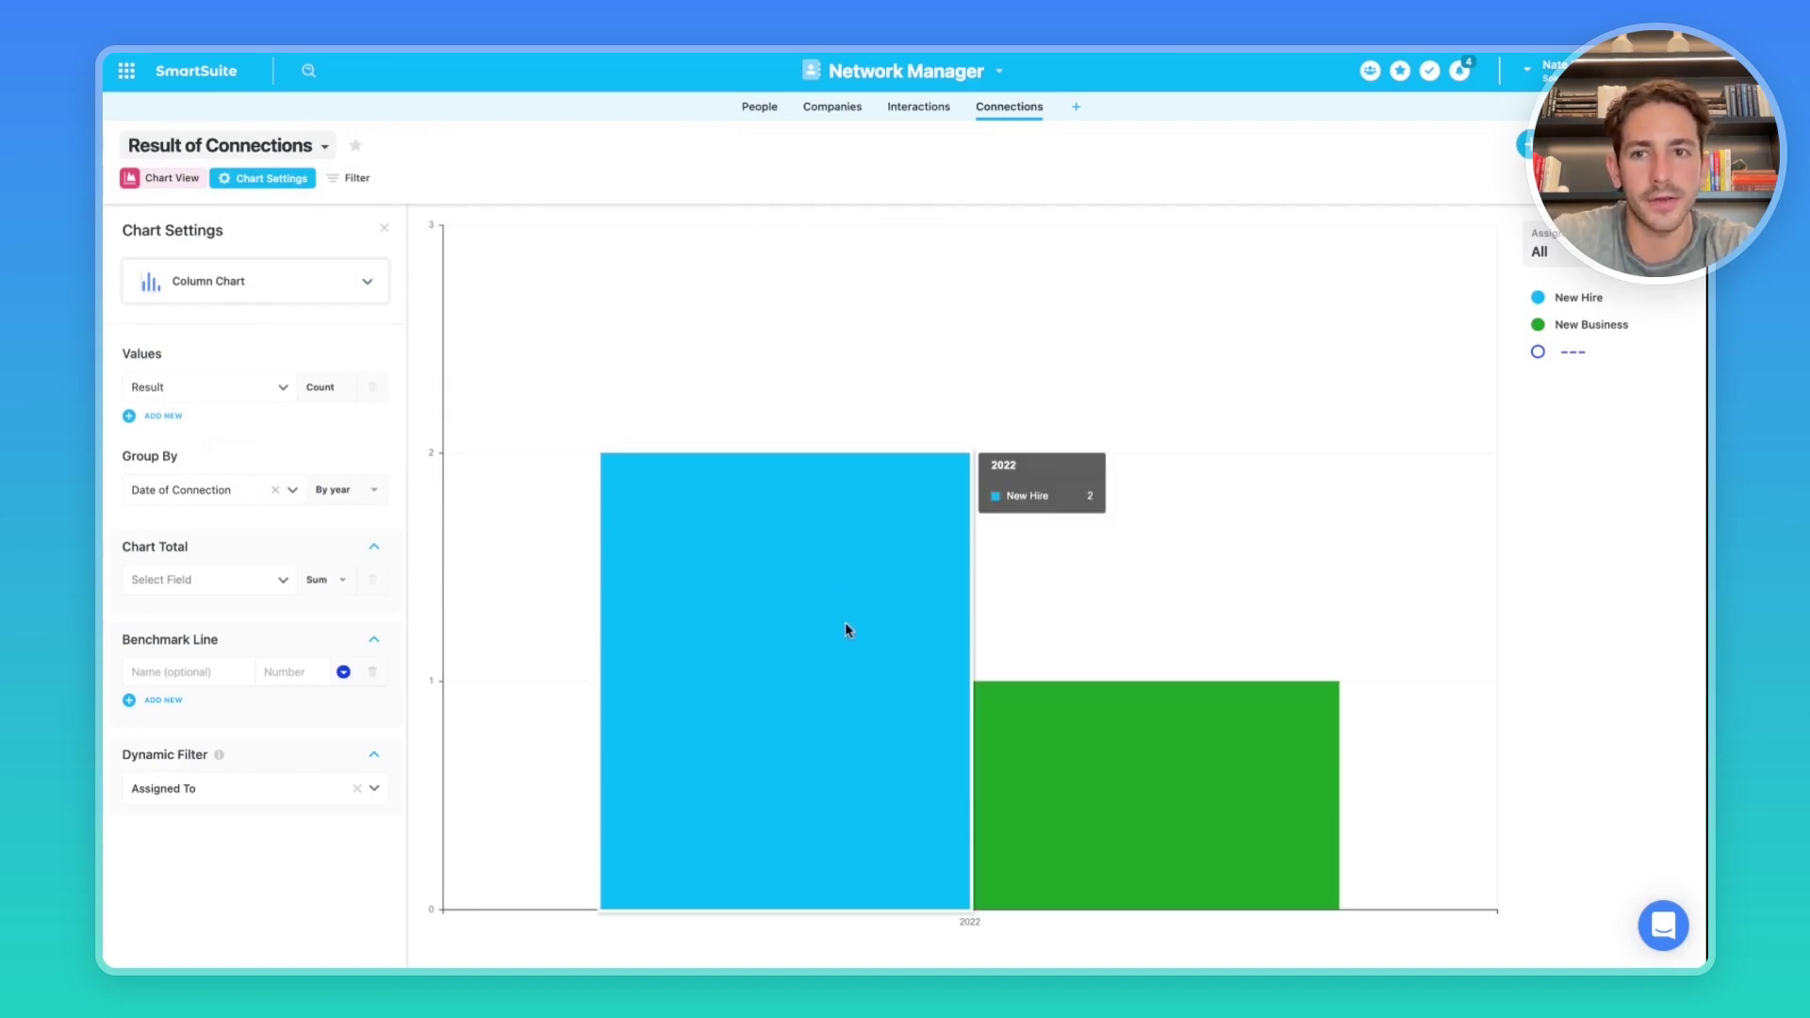
pyautogui.moveTo(1106, 804)
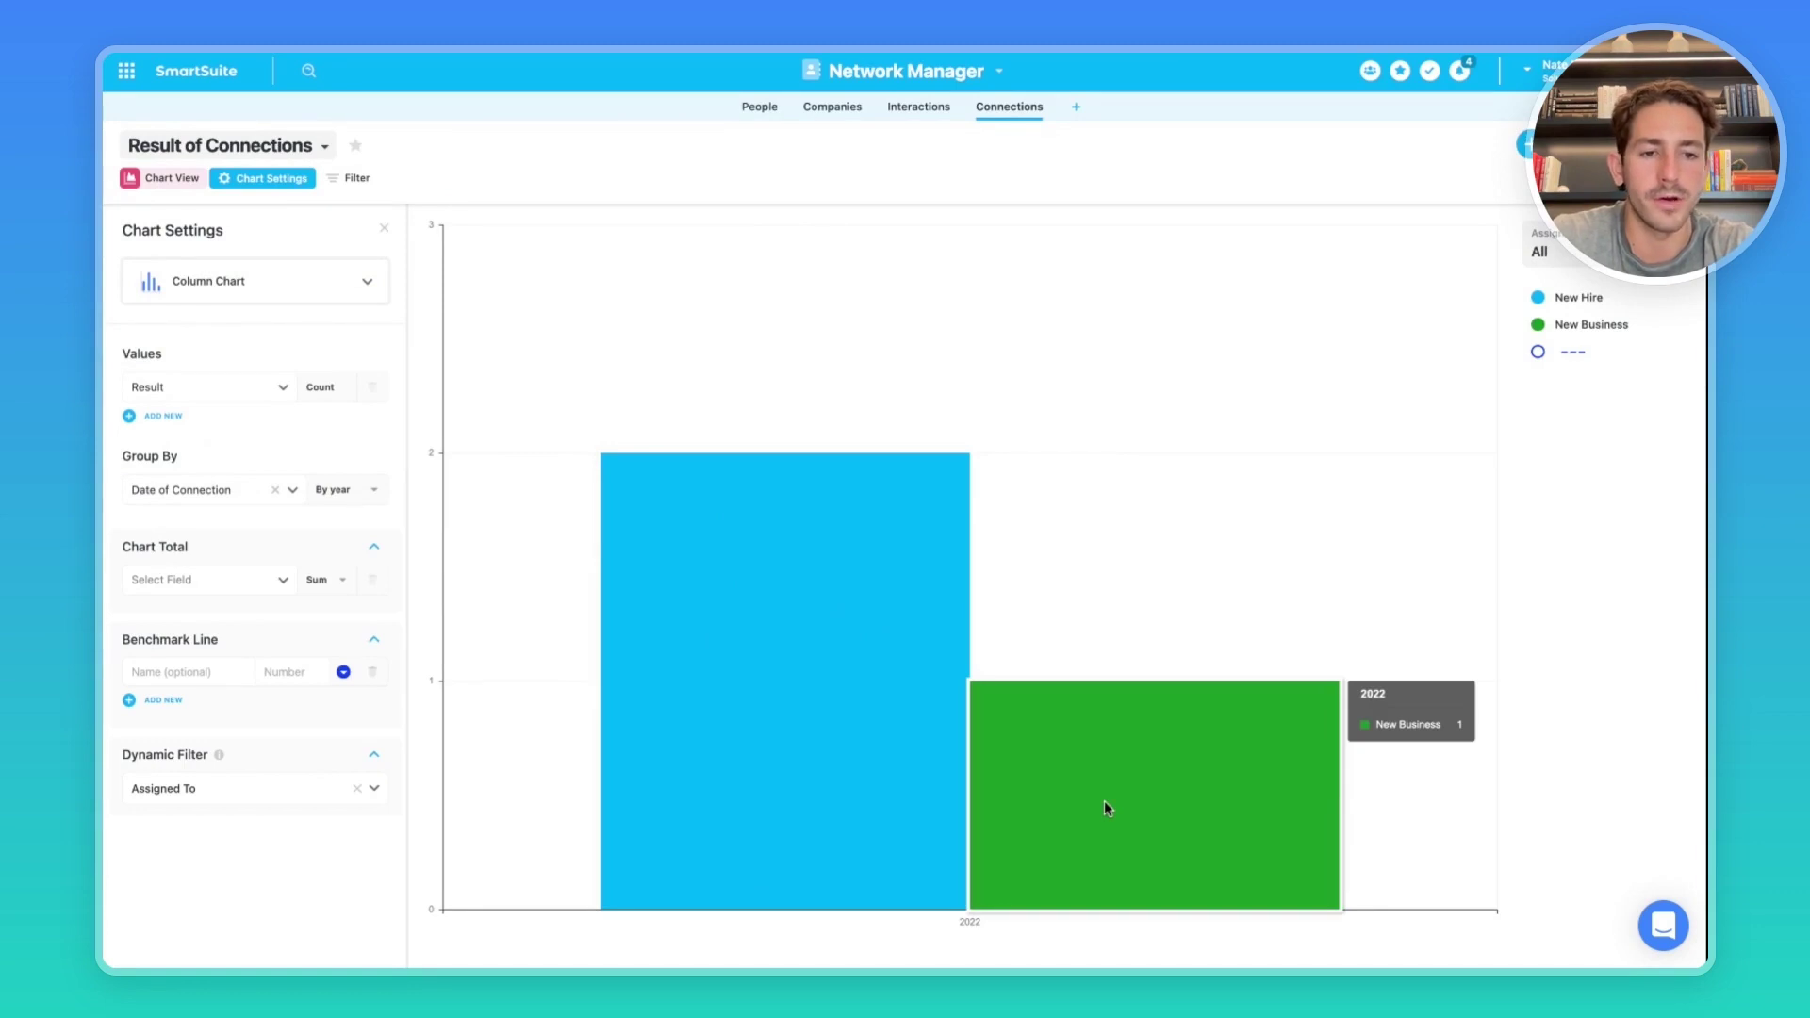
pyautogui.click(1105, 801)
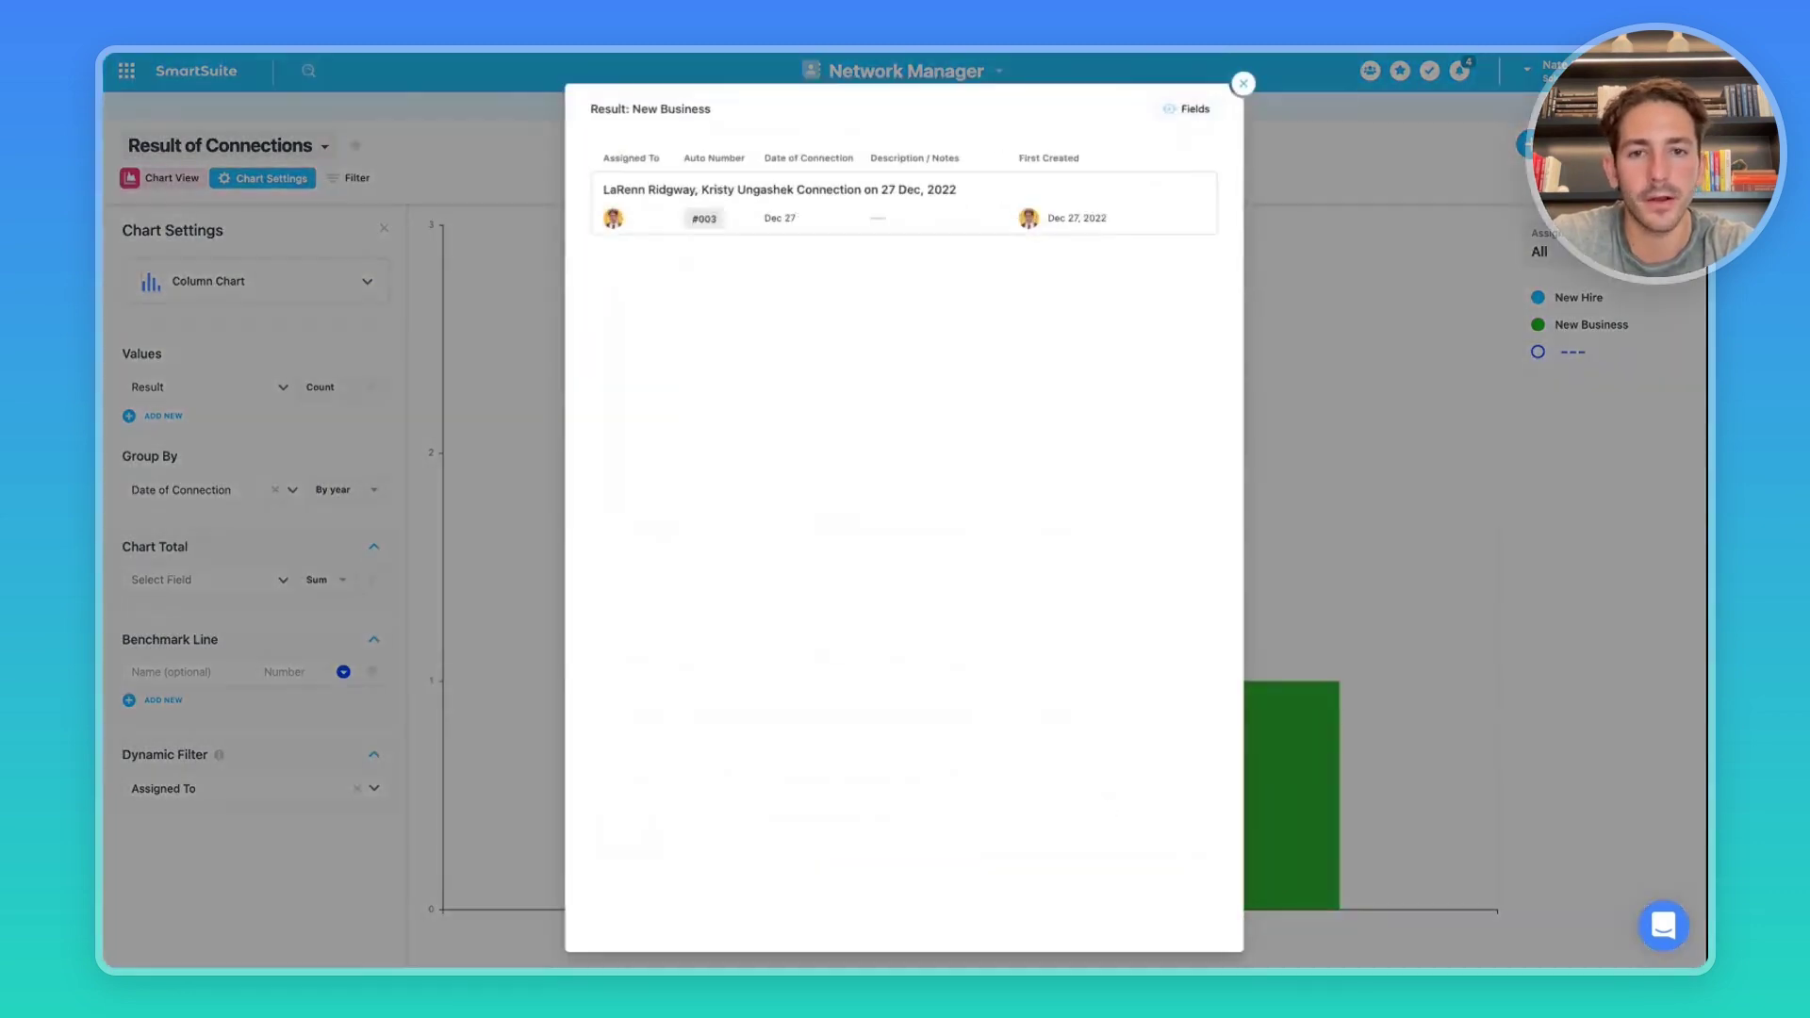
pyautogui.click(483, 701)
pyautogui.click(801, 683)
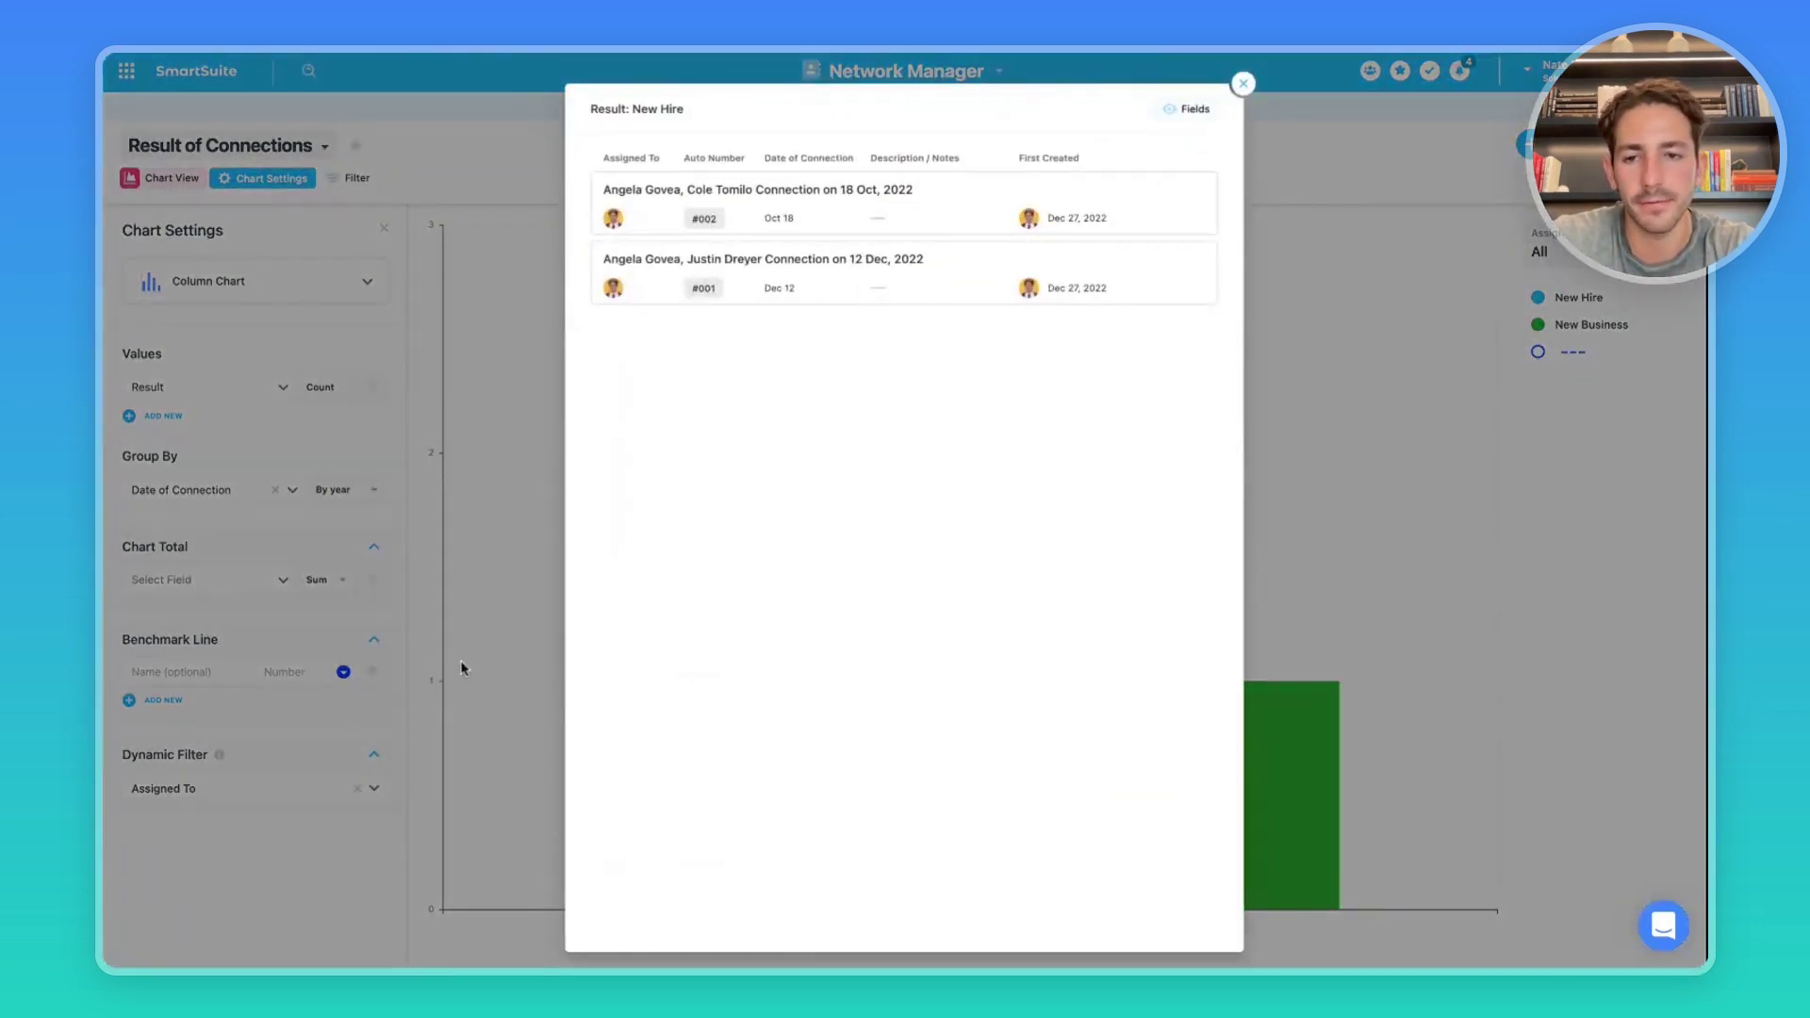
pyautogui.click(462, 667)
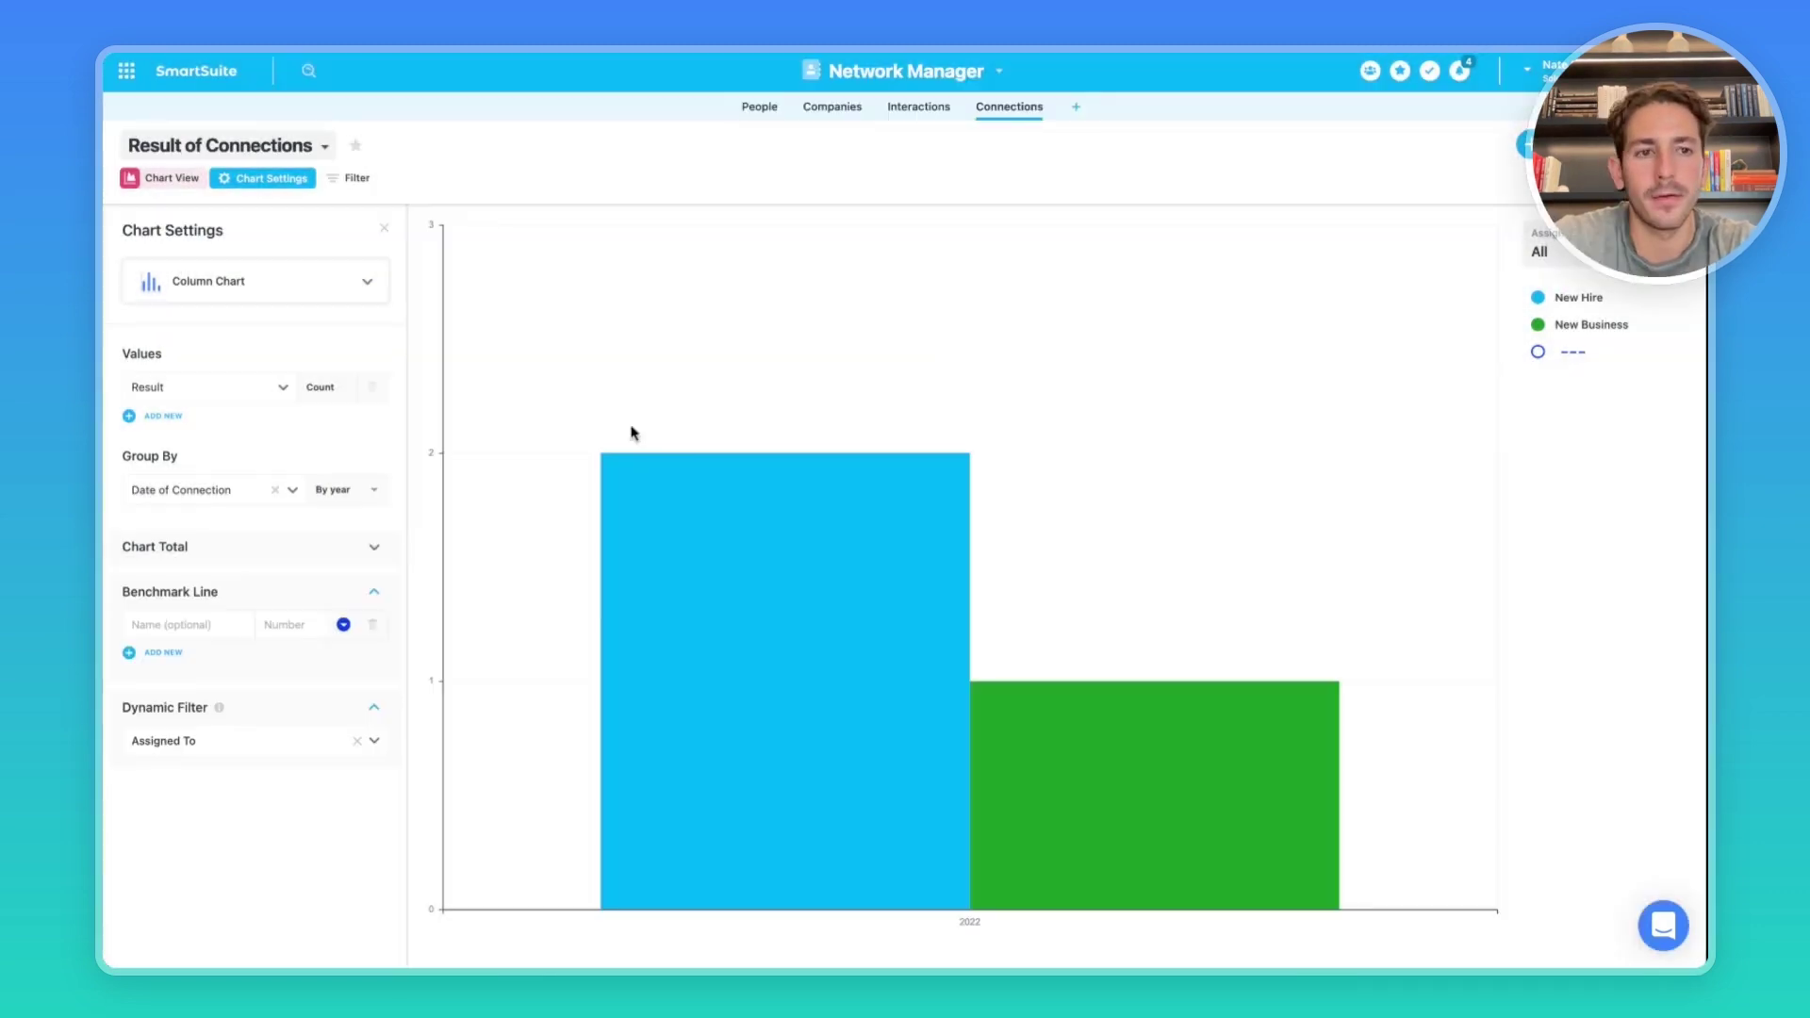
# Filter the chart's Assigned To to a single user, then go to People
pyautogui.click(1578, 265)
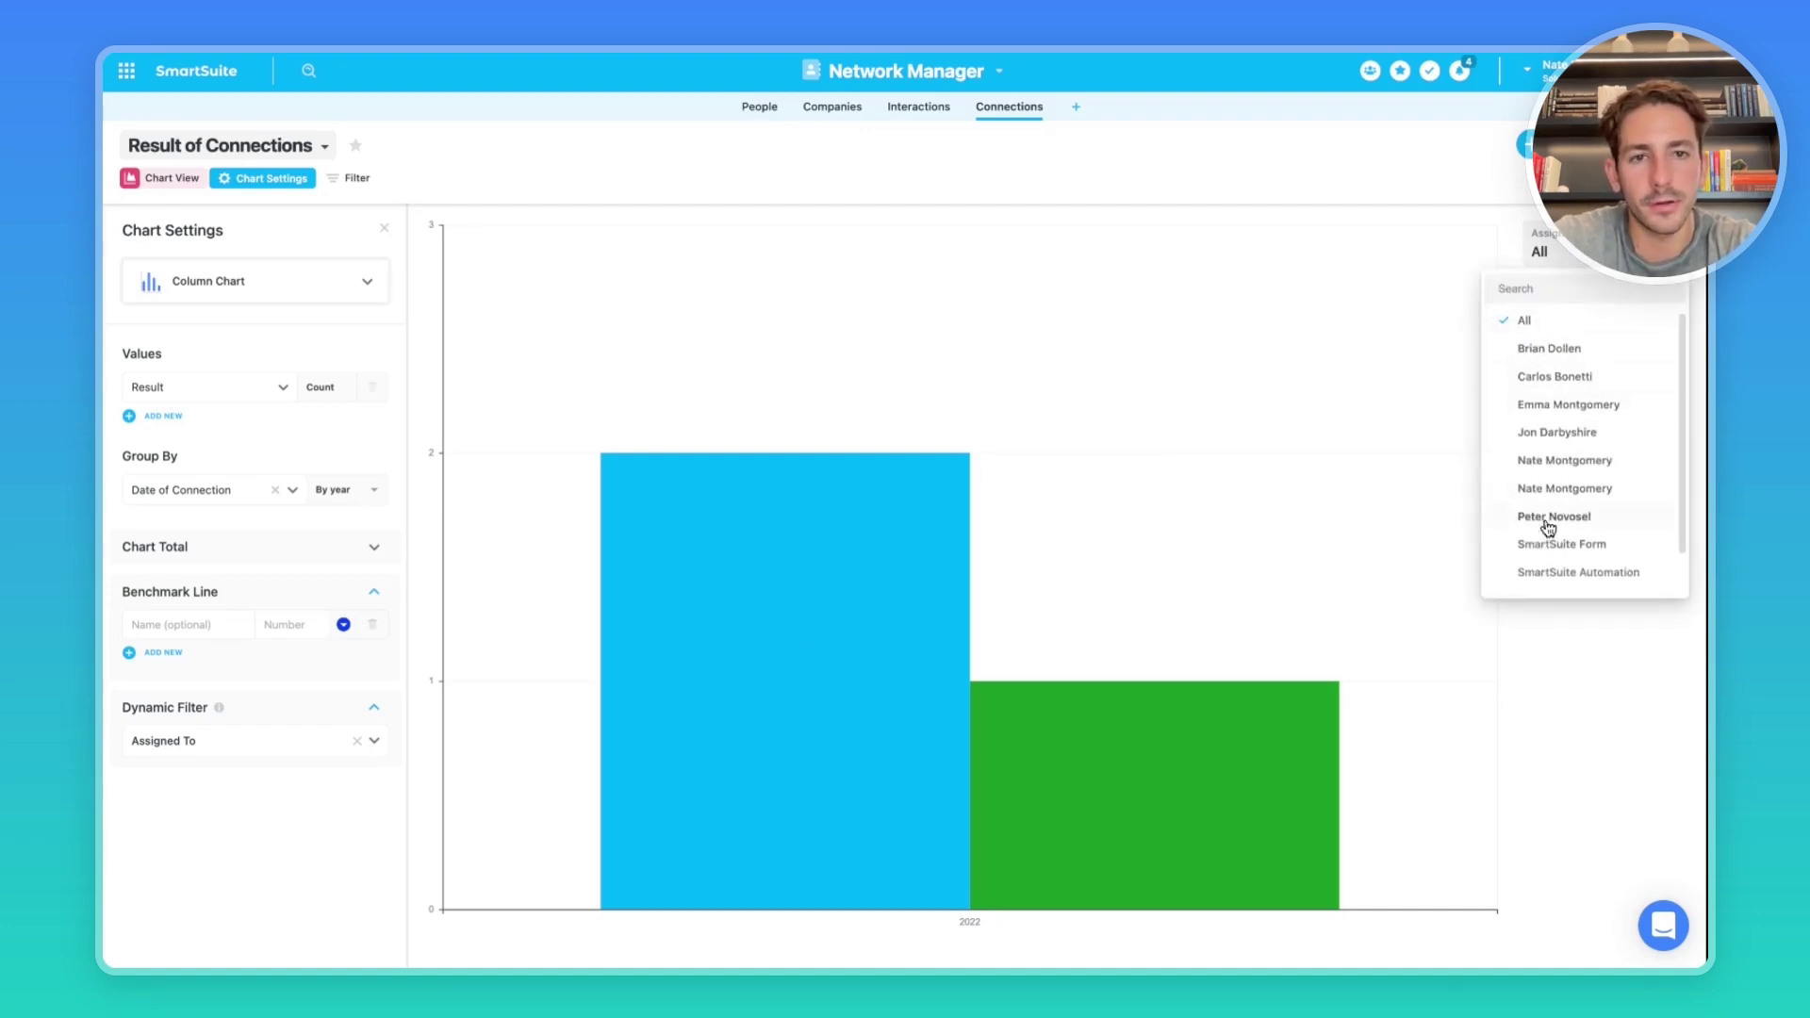
pyautogui.click(1561, 460)
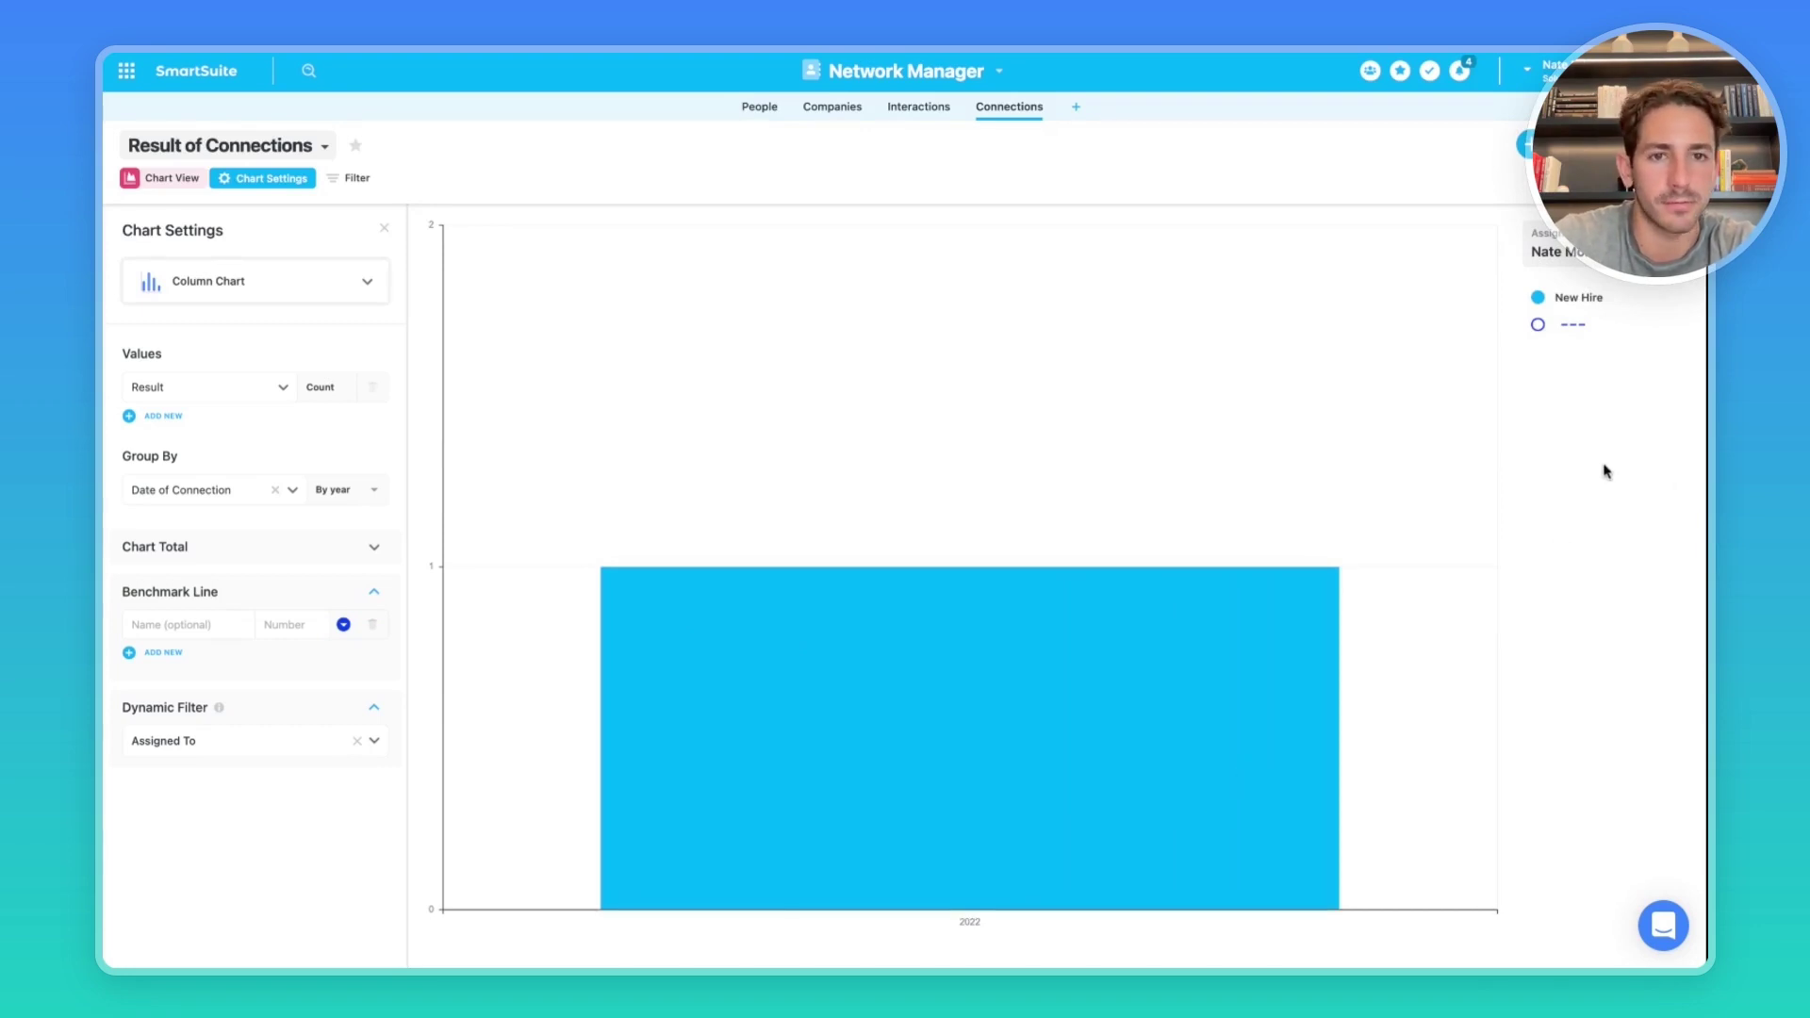
pyautogui.click(760, 107)
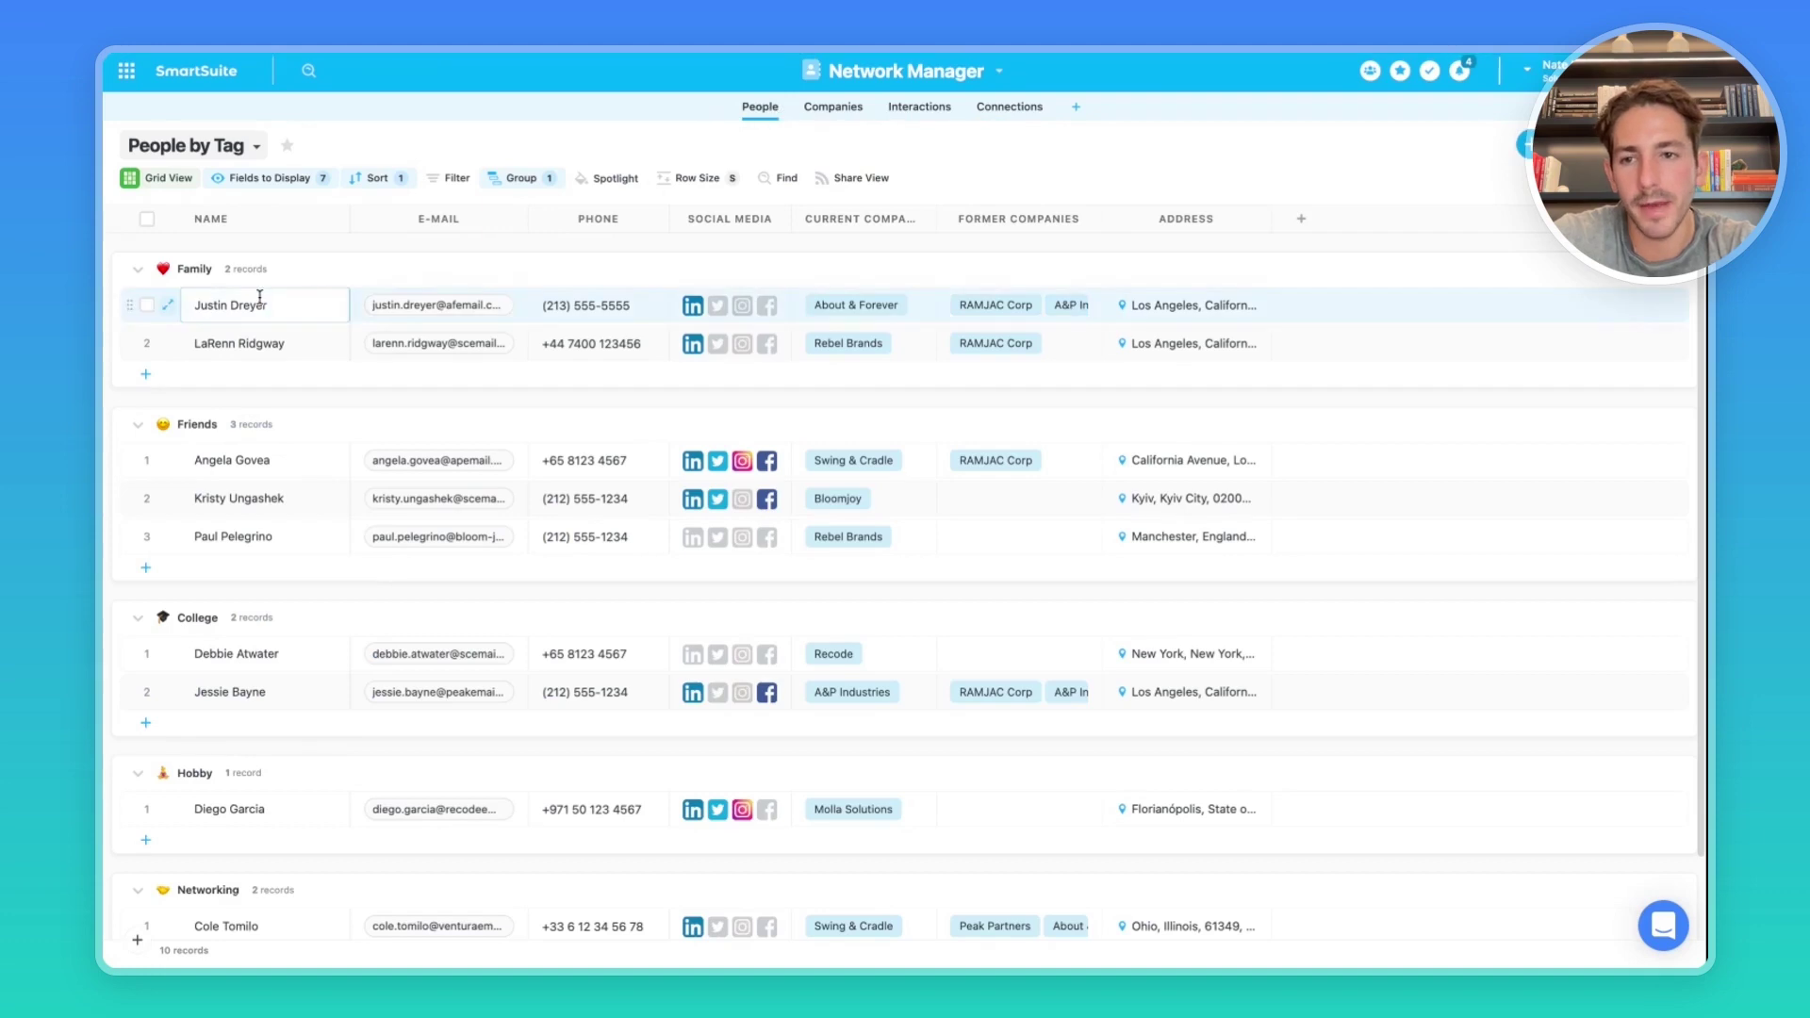
# Link a new Dec 27 Email interaction with notes to the first Family contact and save
pyautogui.click(168, 304)
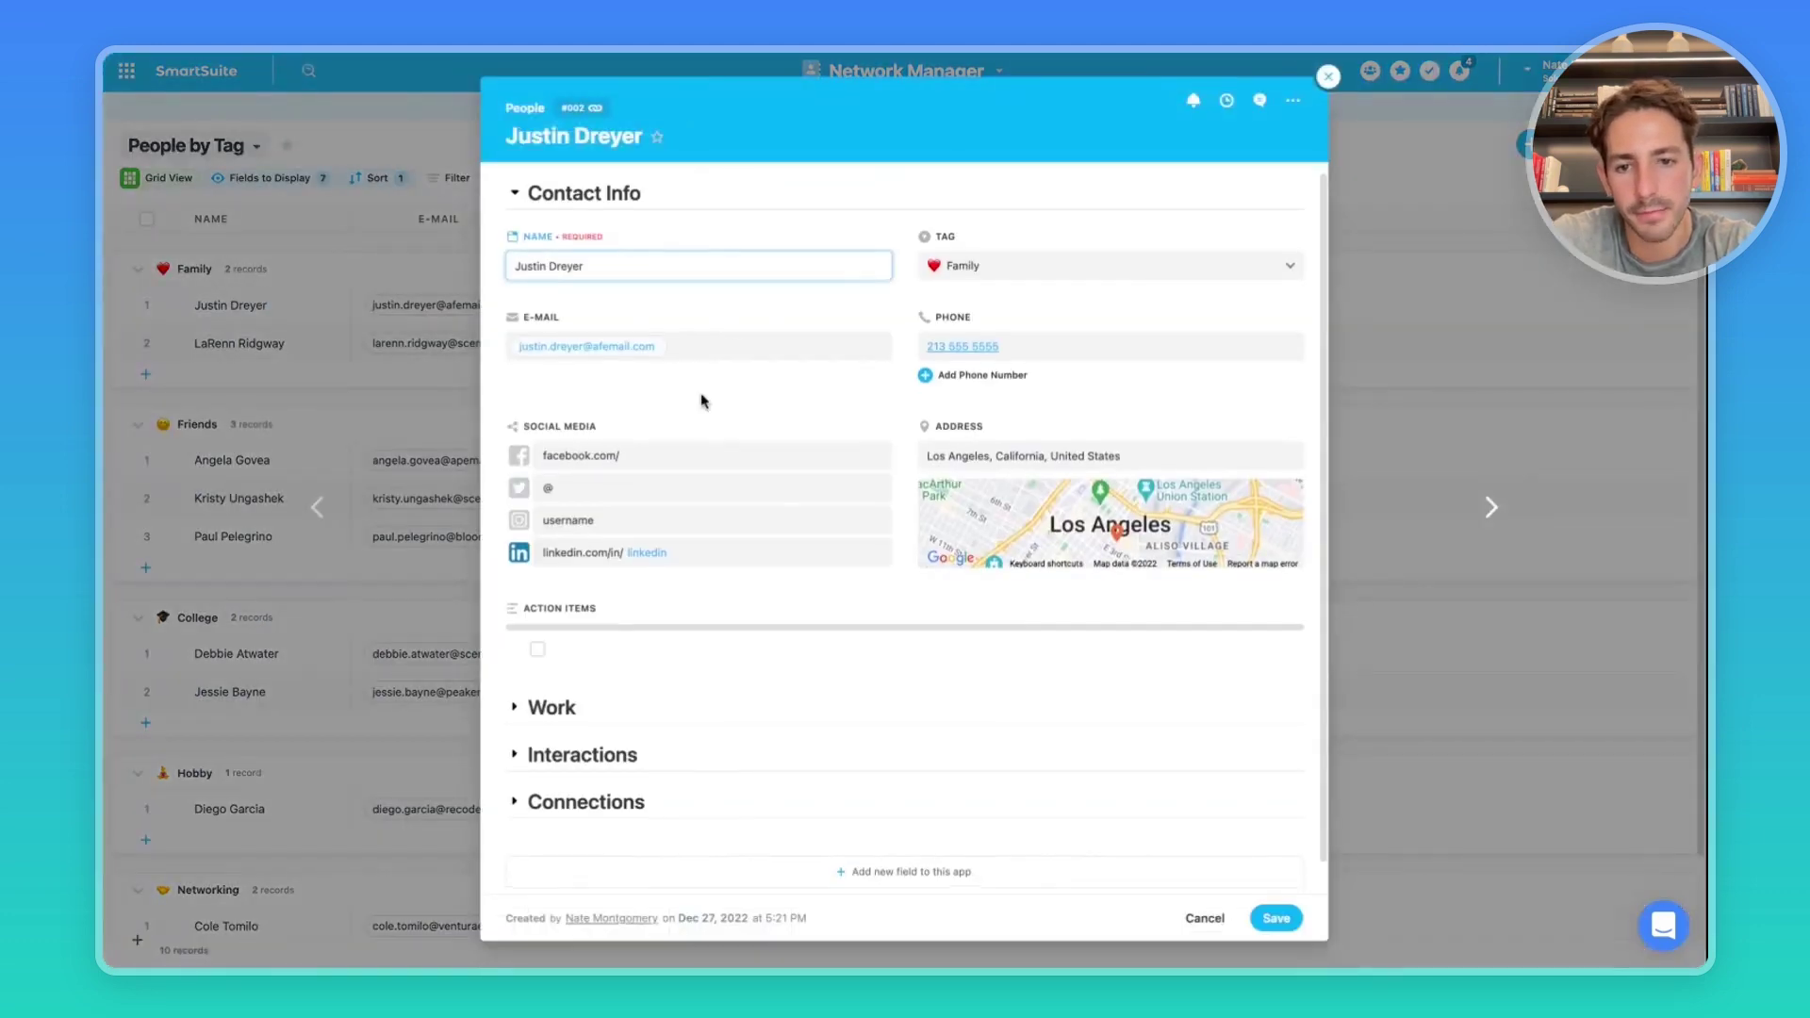
pyautogui.scroll(-4, 669, 429)
pyautogui.scroll(-2, 638, 462)
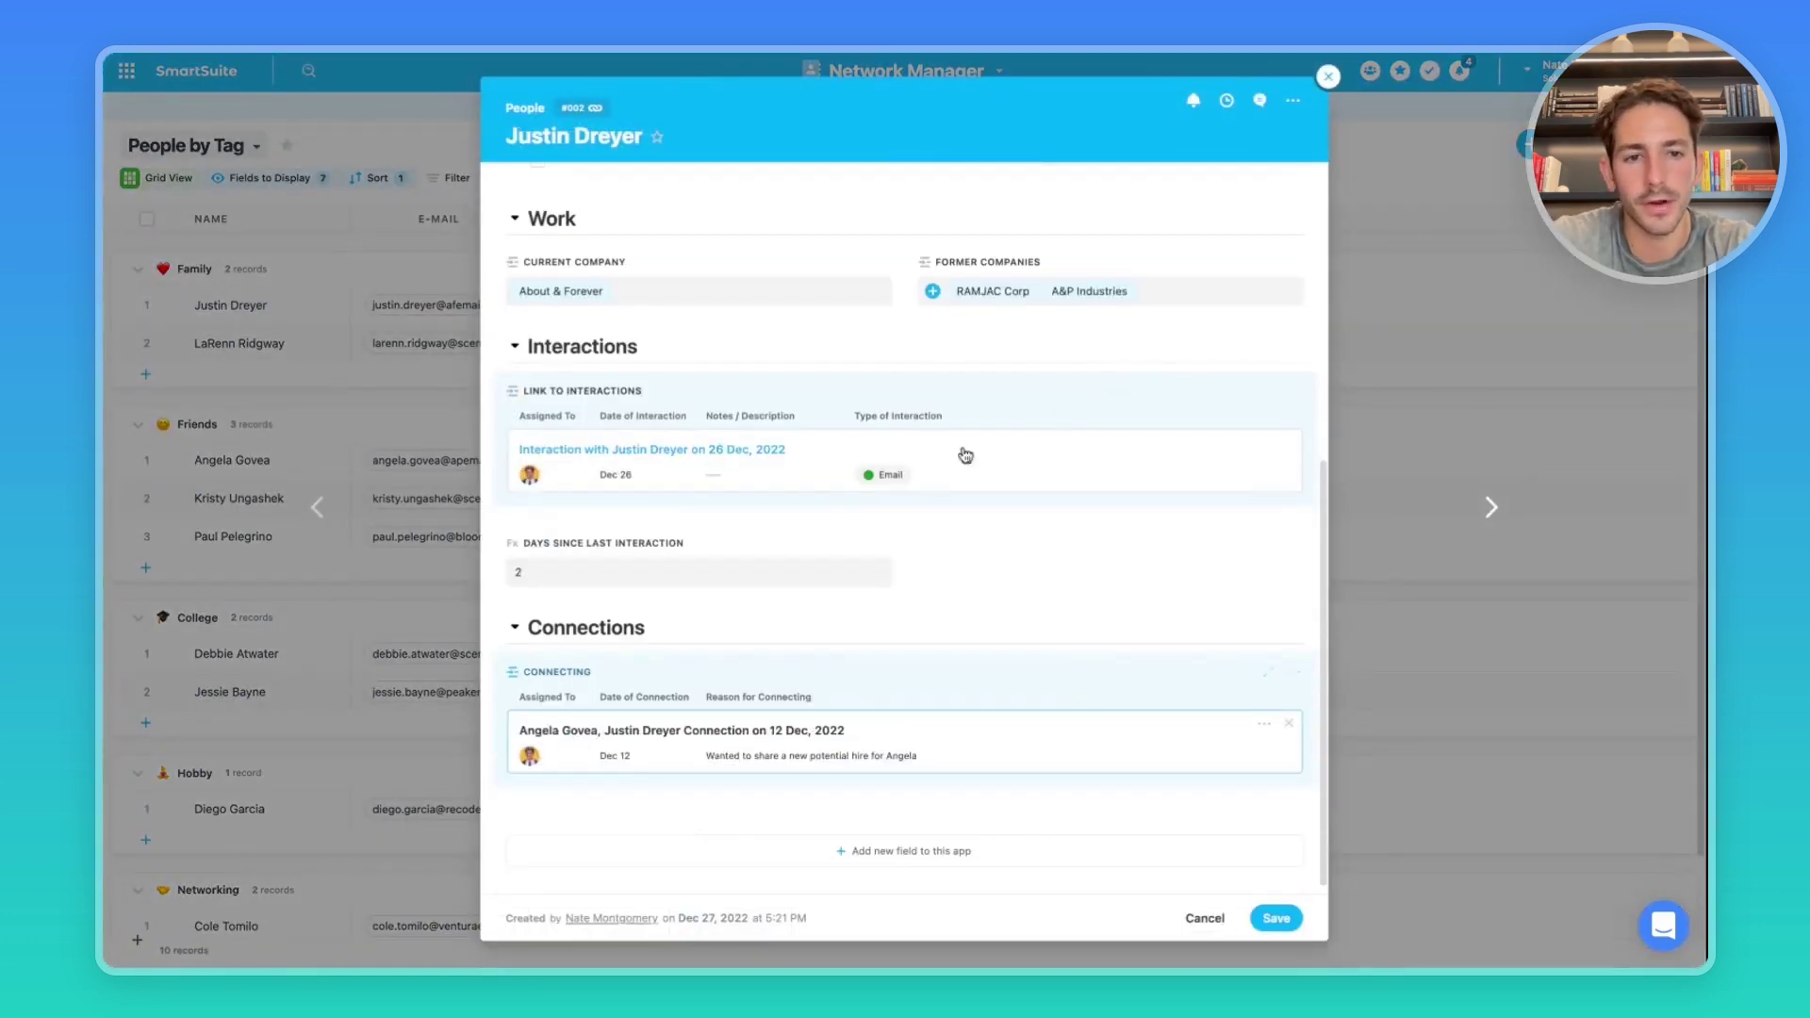
pyautogui.click(1152, 403)
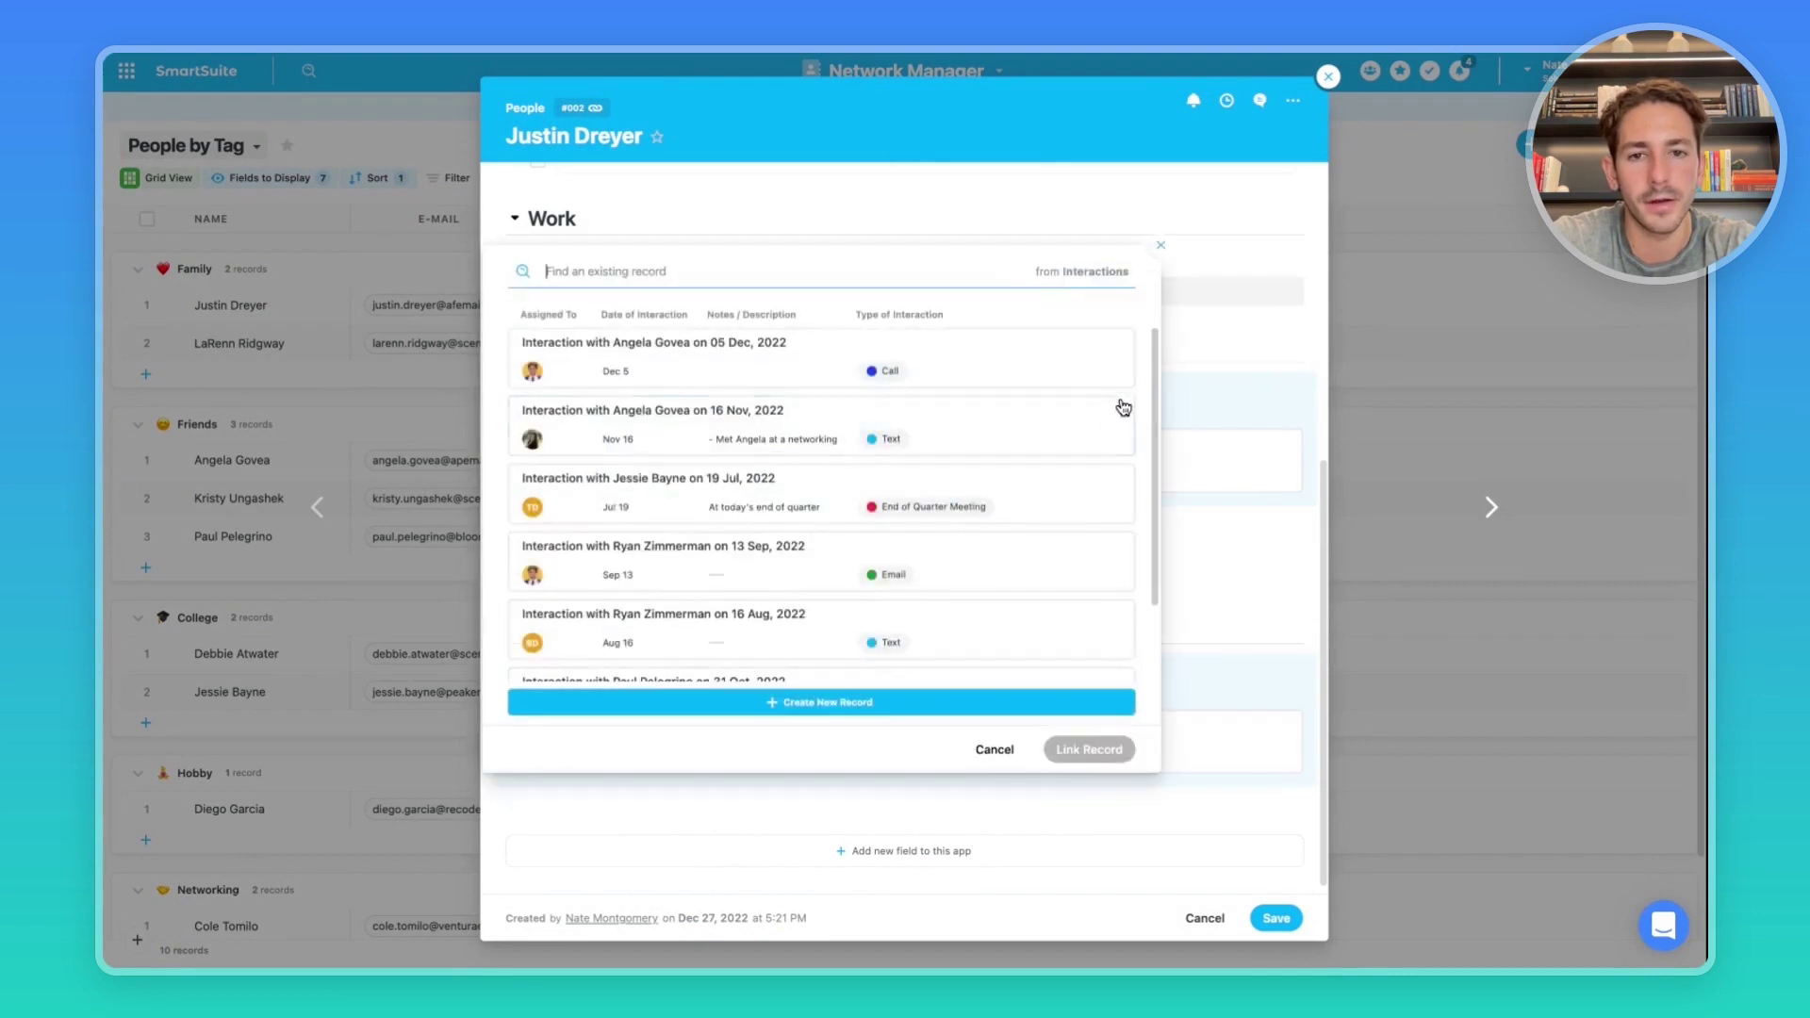
pyautogui.click(985, 698)
pyautogui.click(907, 356)
pyautogui.click(981, 408)
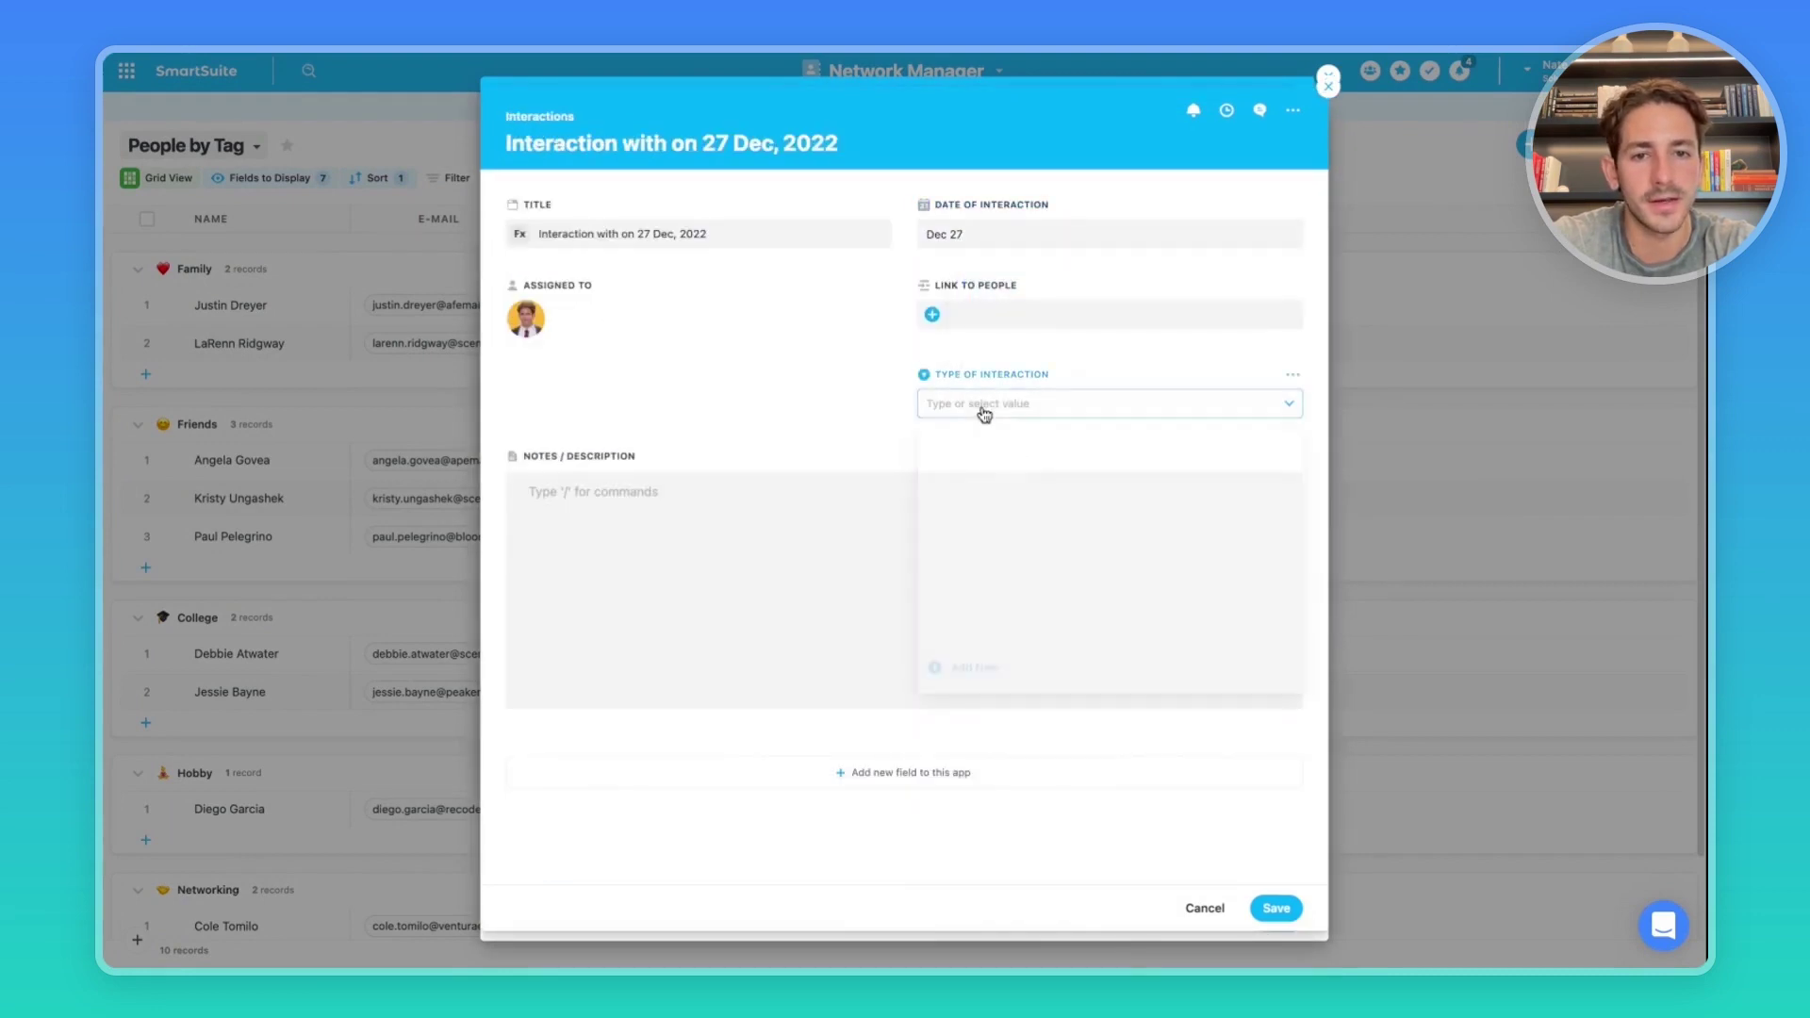
pyautogui.click(1021, 545)
pyautogui.click(797, 537)
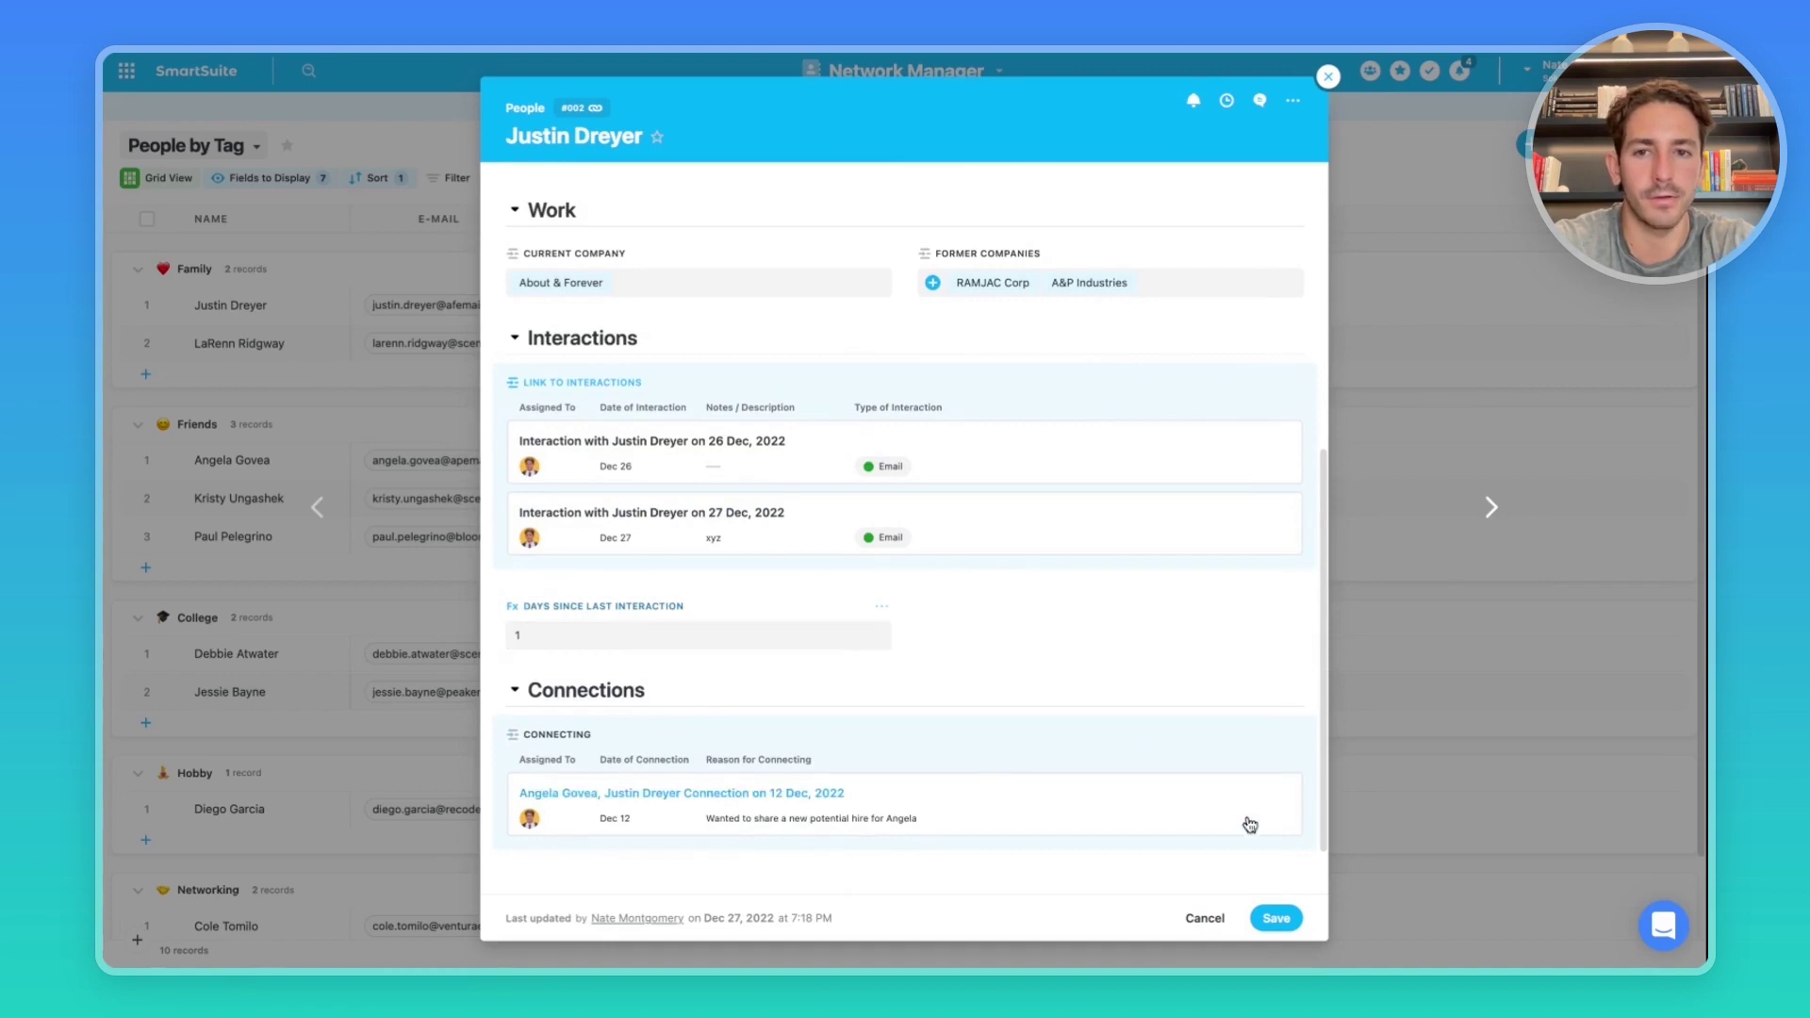
pyautogui.click(1276, 918)
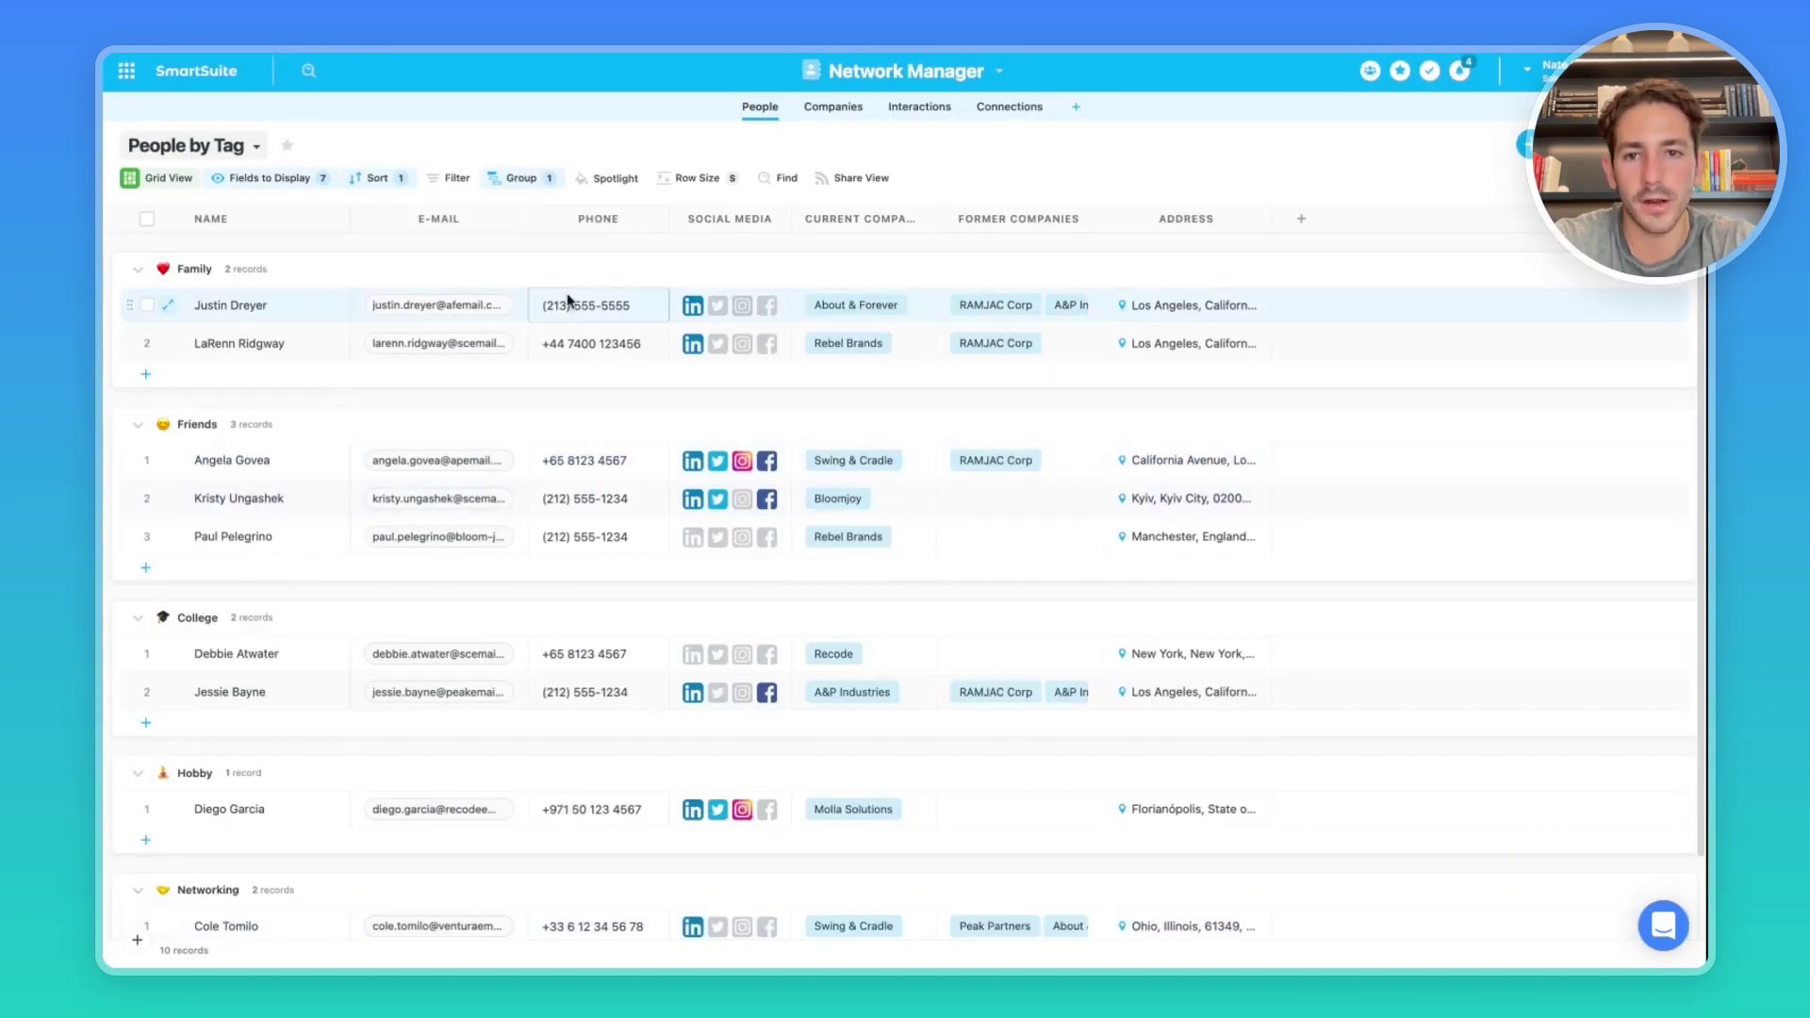
# Add the Days Since Last Interaction column, review its formula, and widen the column
pyautogui.click(270, 179)
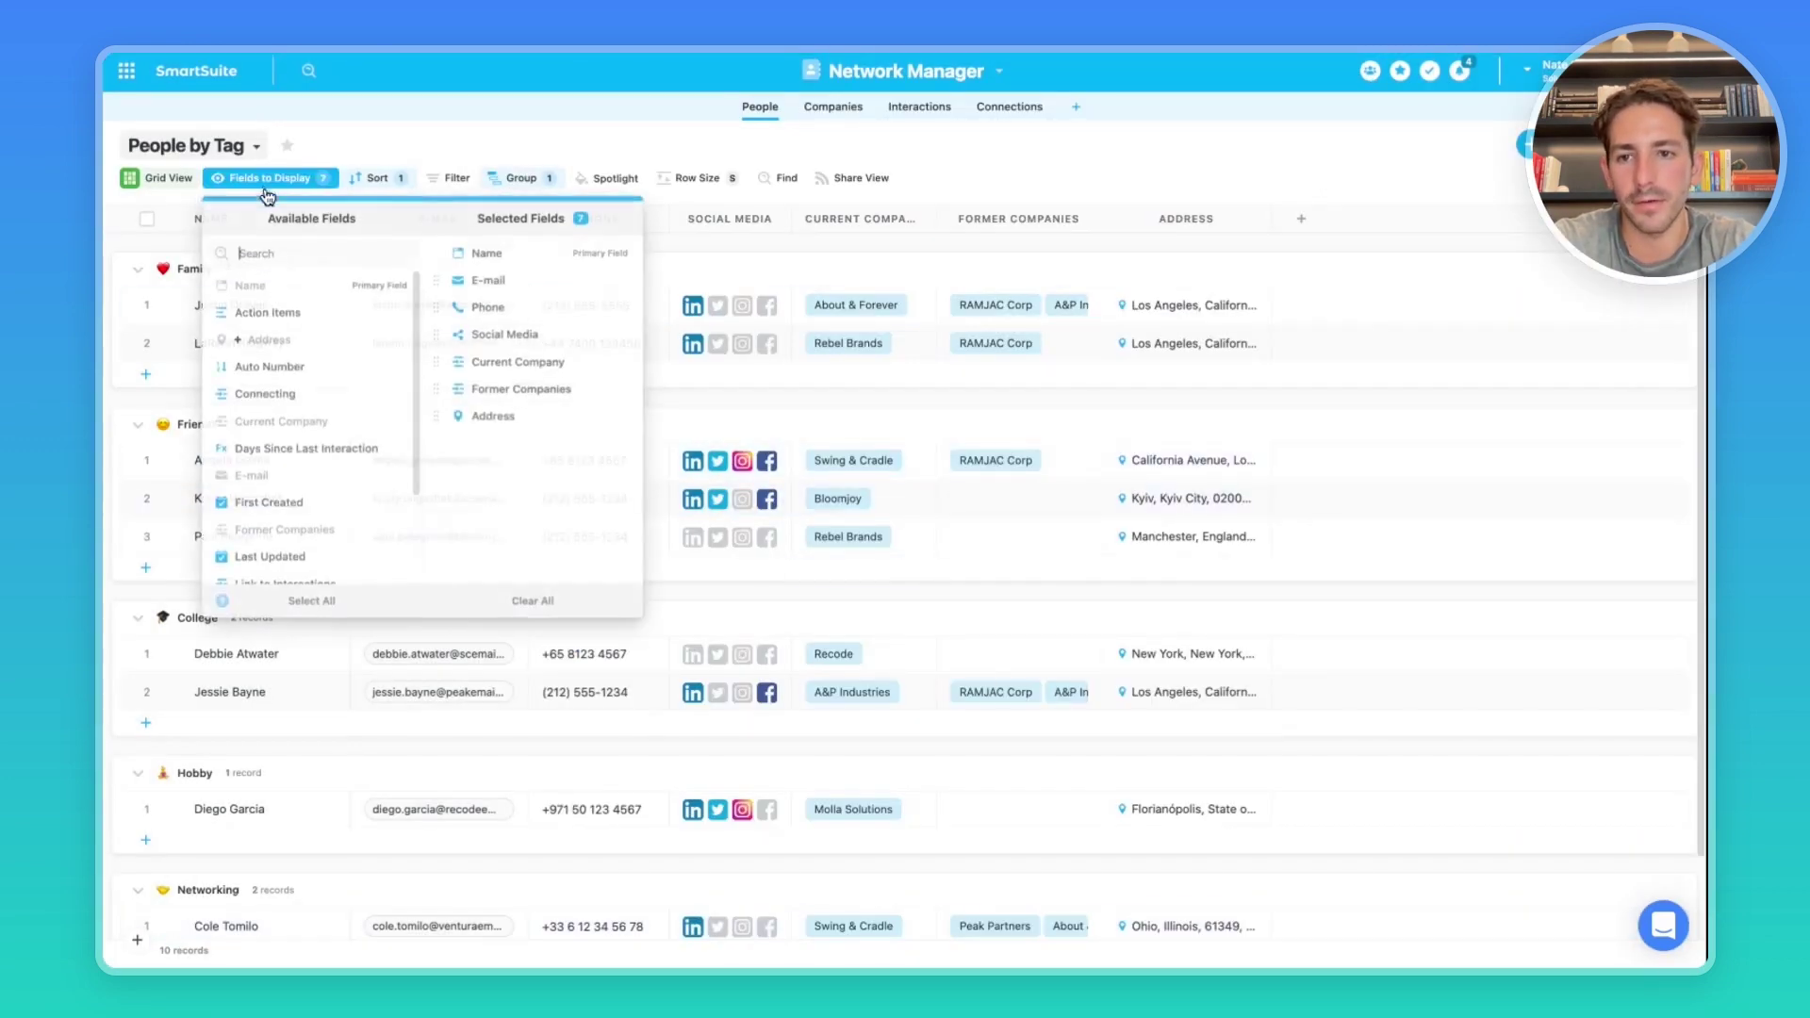
pyautogui.click(298, 445)
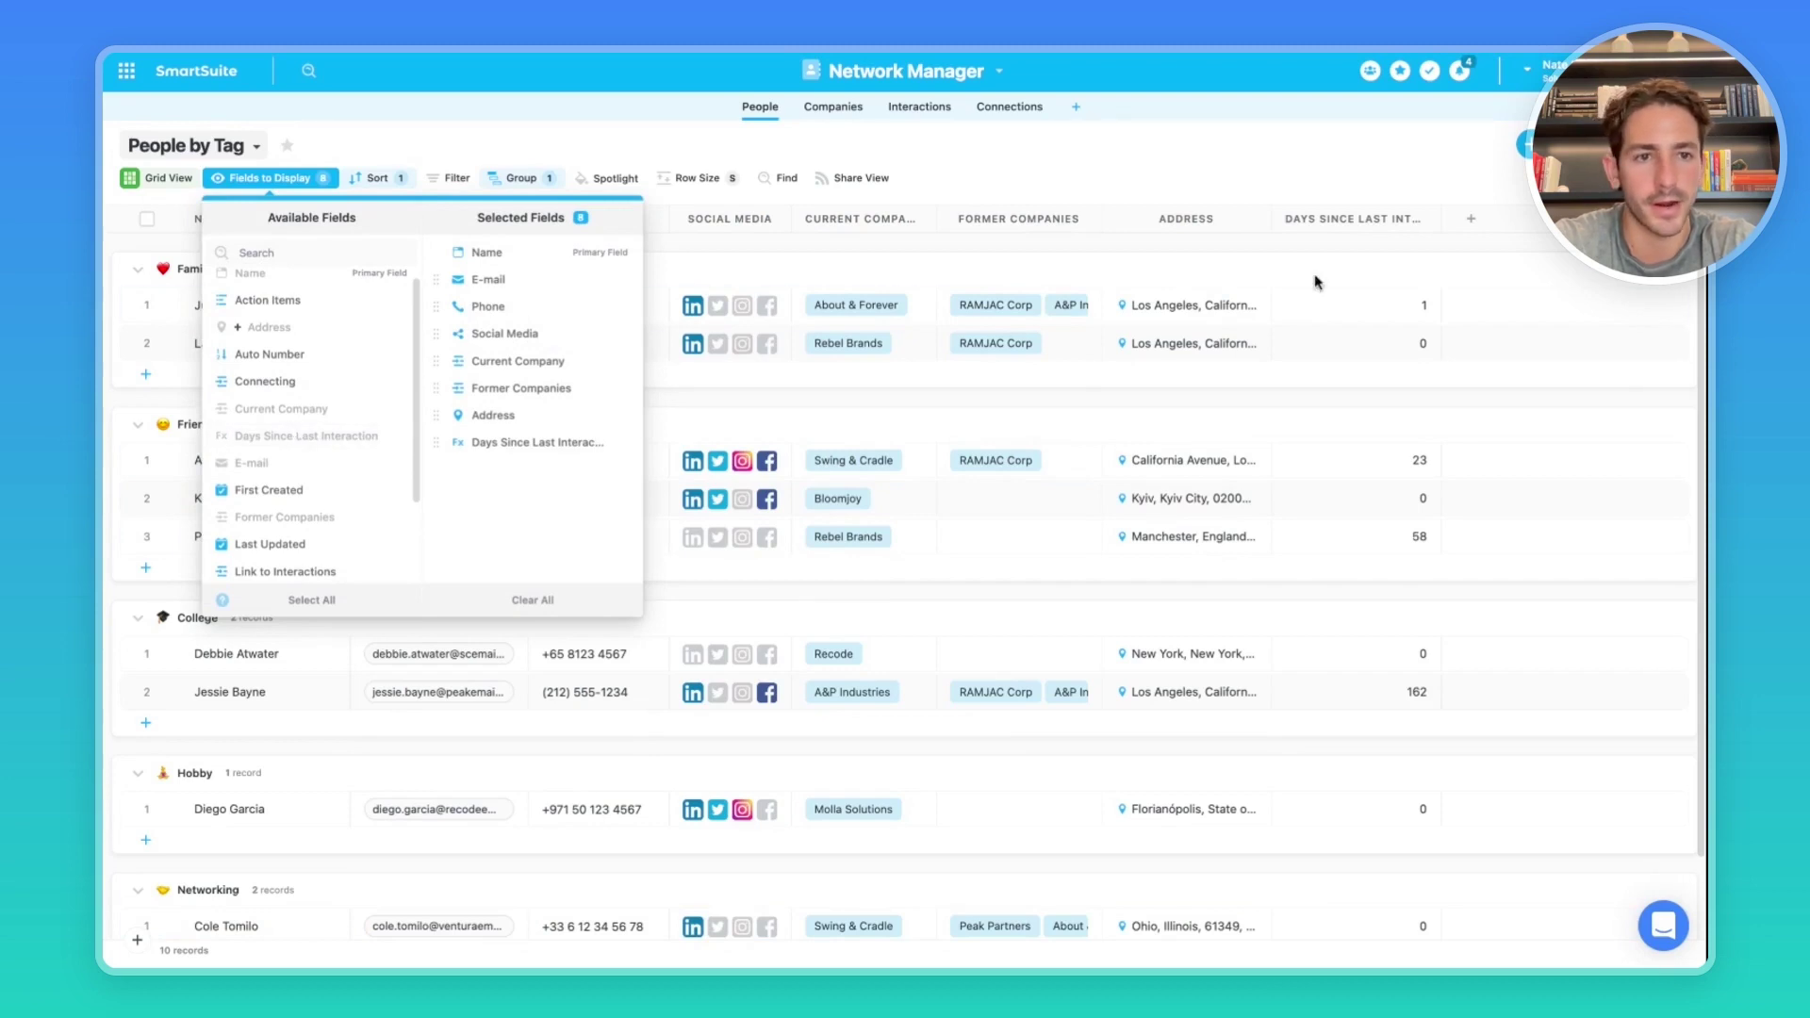
pyautogui.click(1367, 221)
pyautogui.doubleClick(1371, 219)
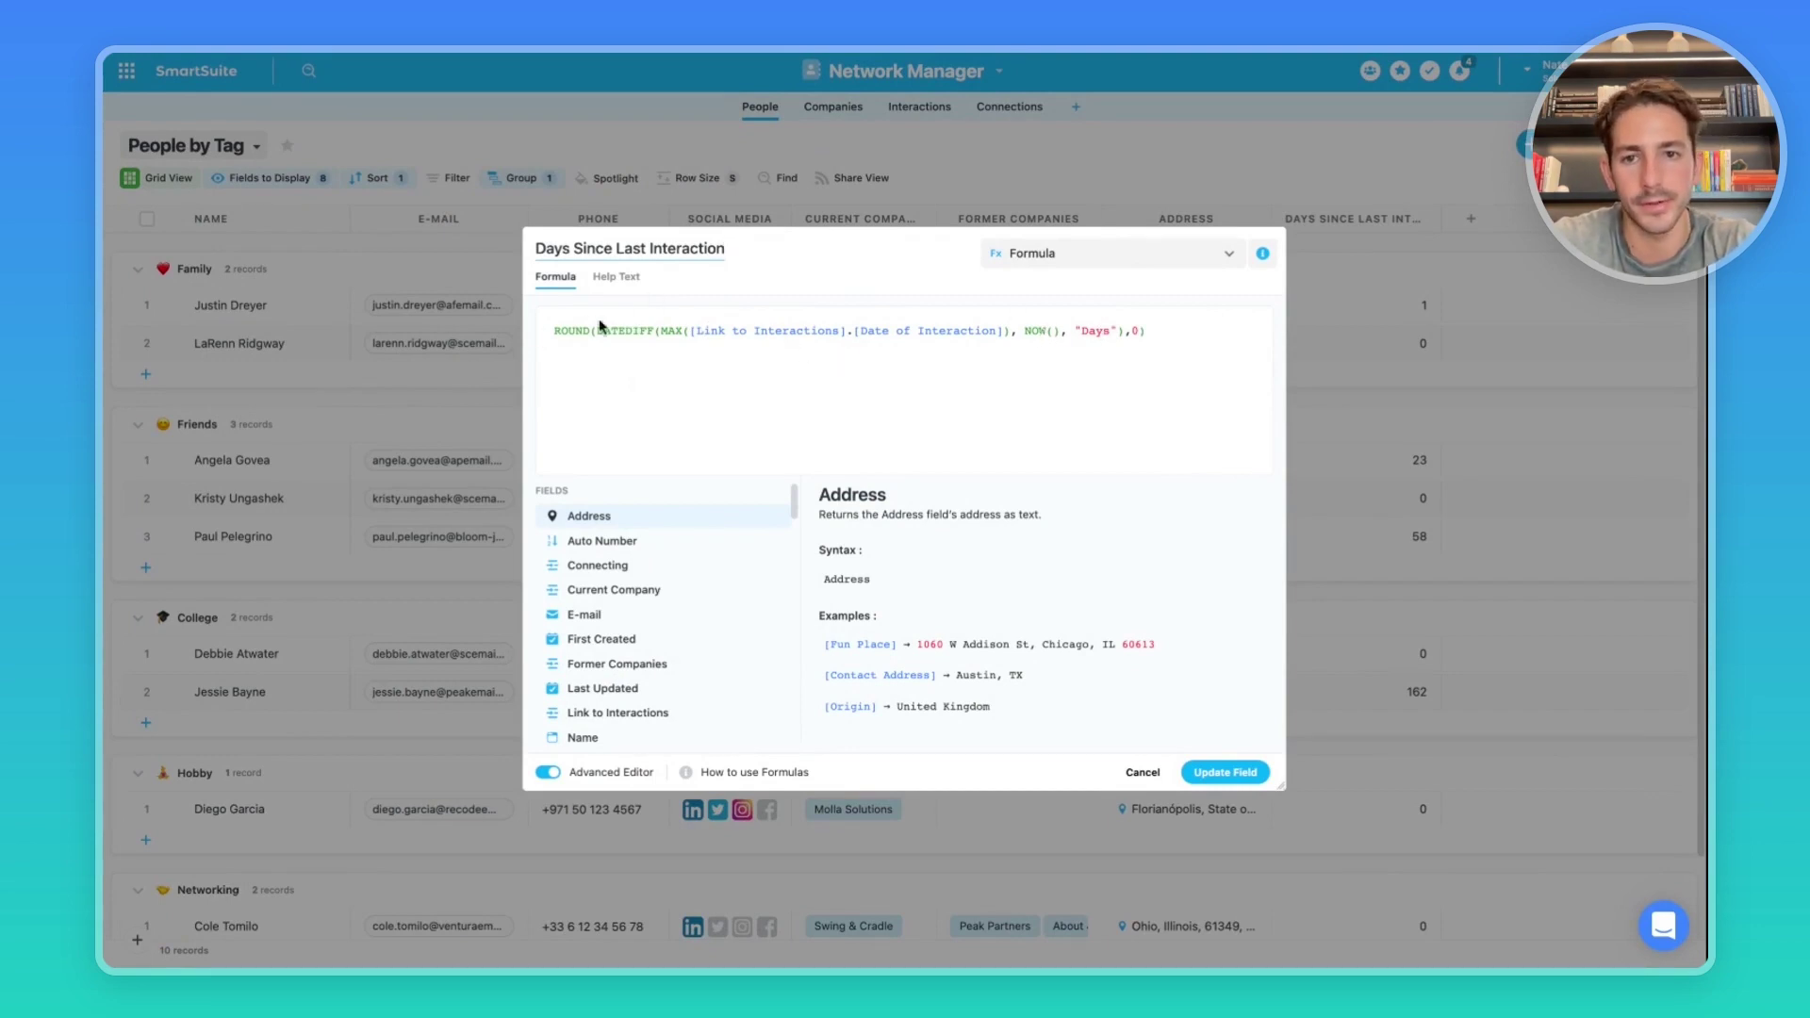
pyautogui.click(1339, 289)
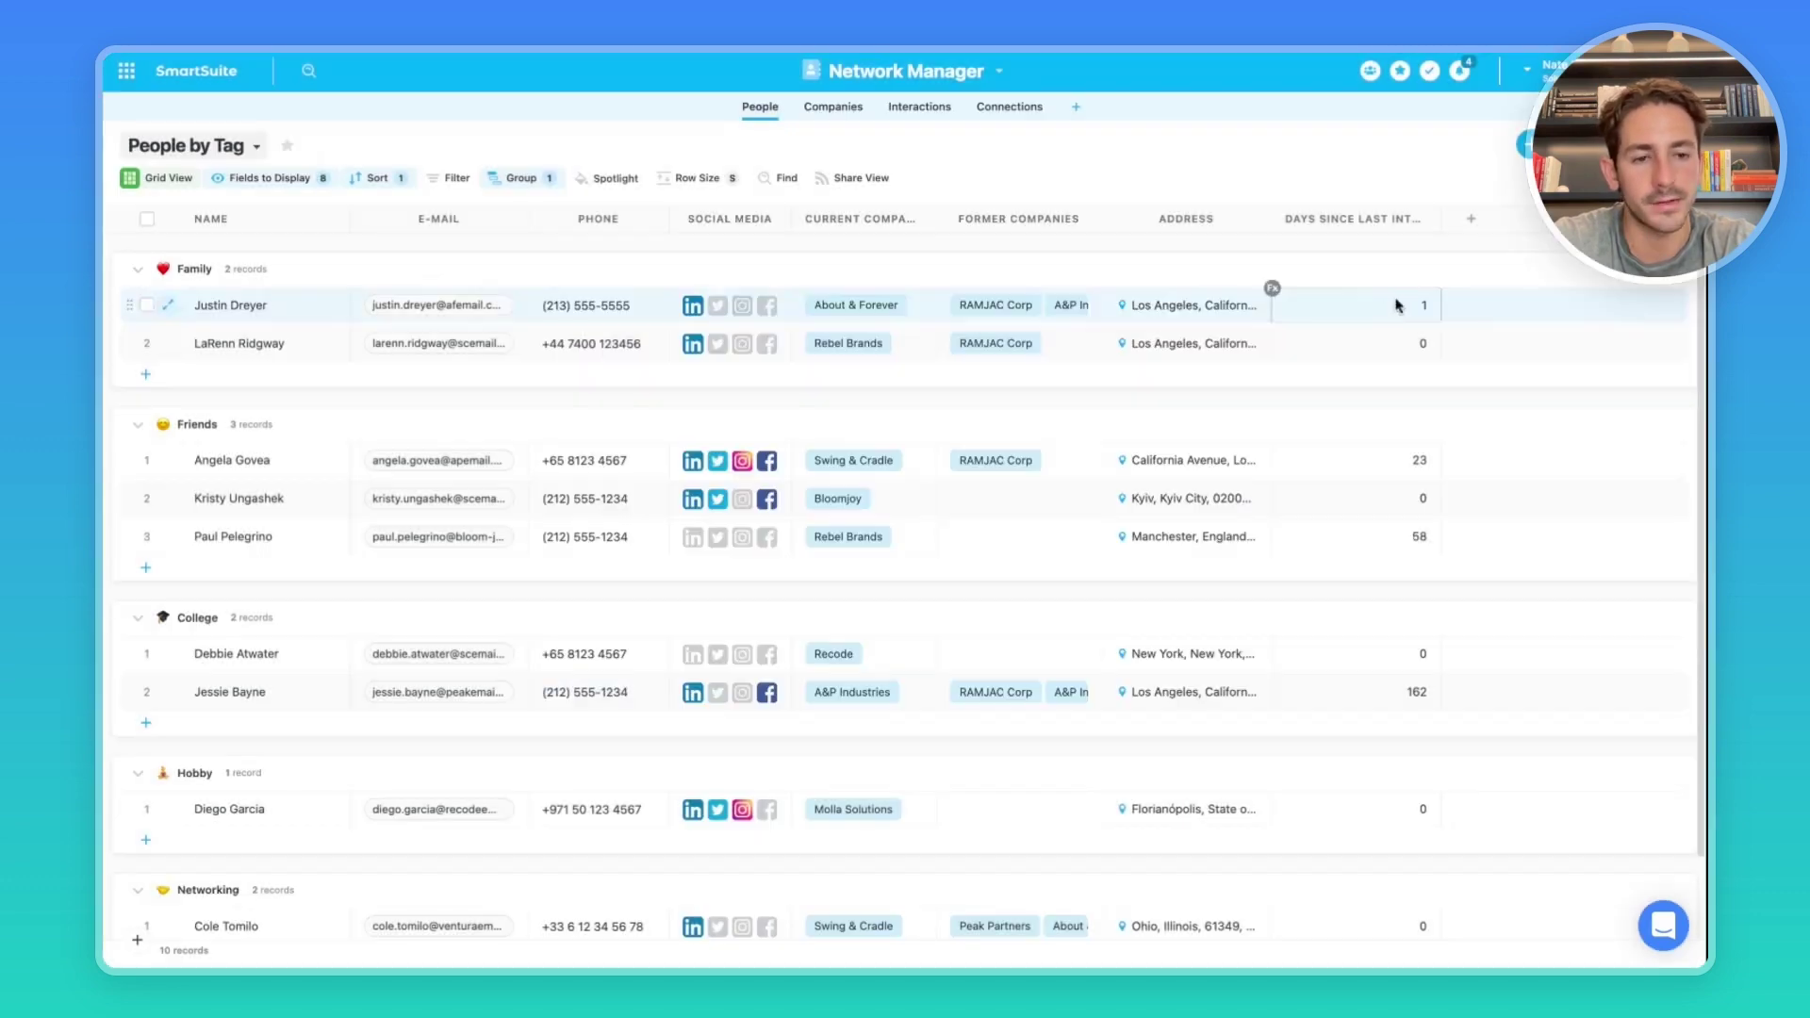
pyautogui.scroll(-1, 1358, 339)
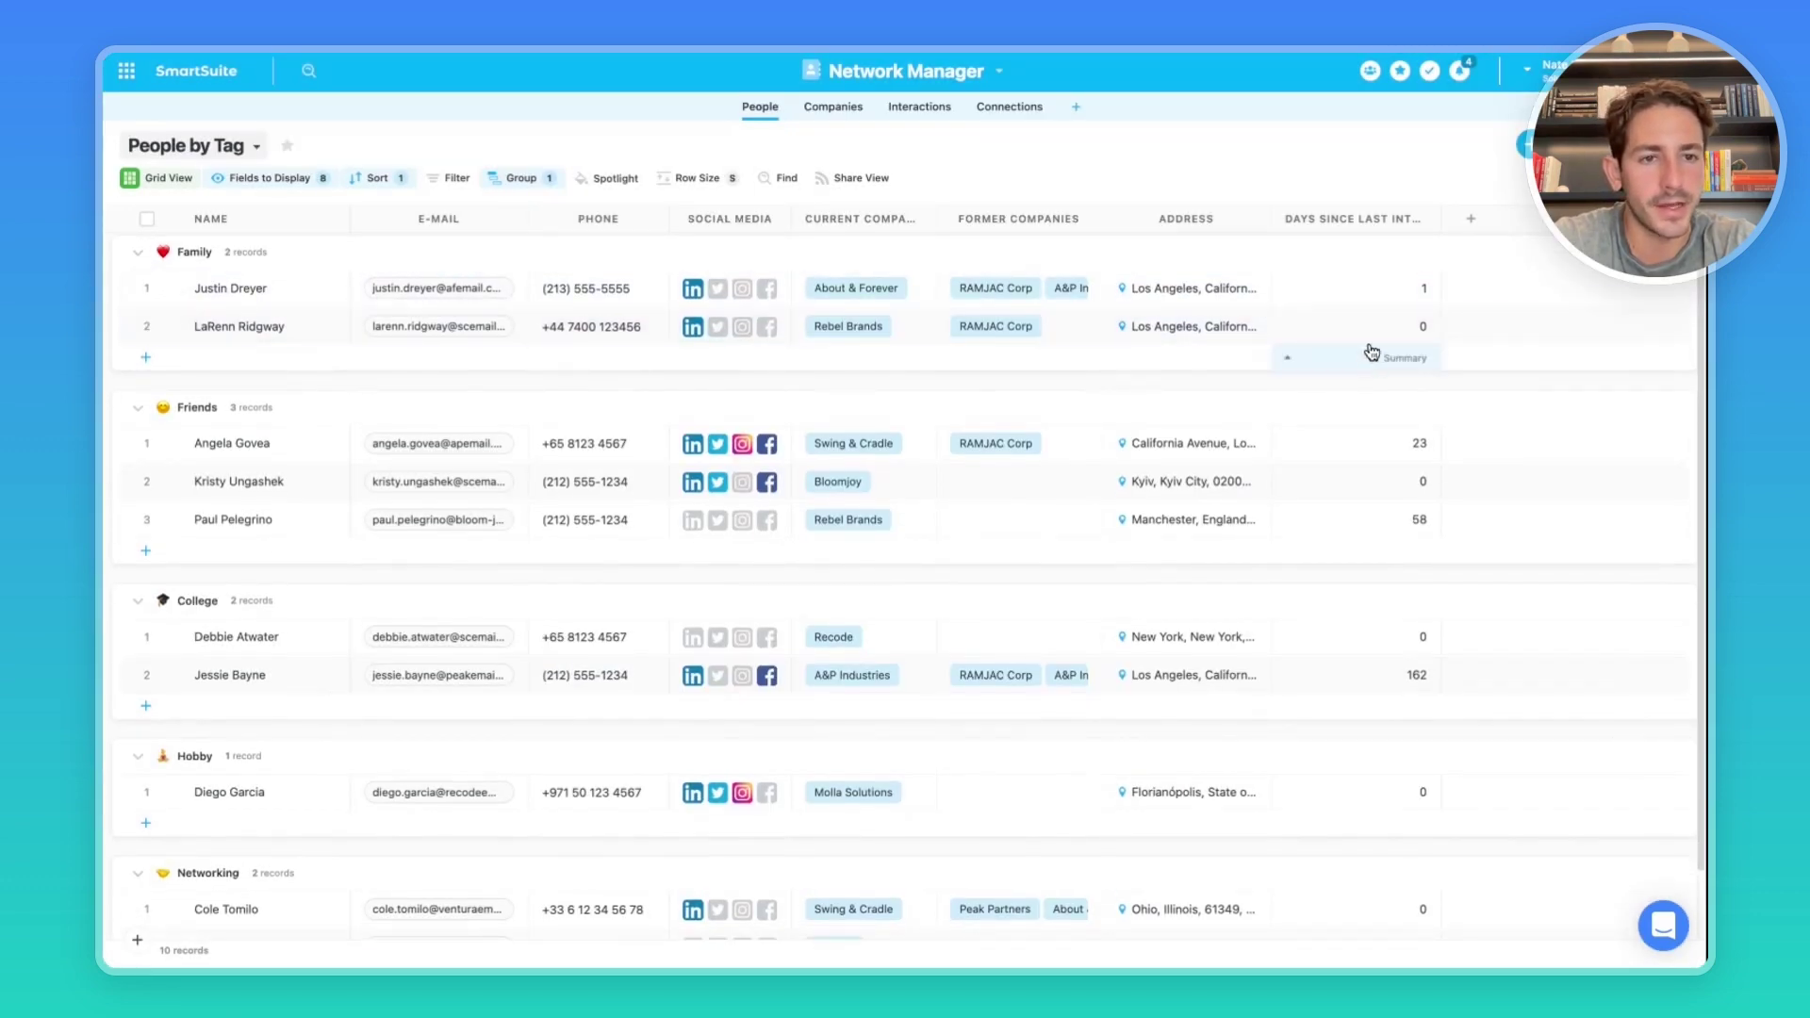
pyautogui.moveTo(1442, 219); pyautogui.dragTo(1501, 218)
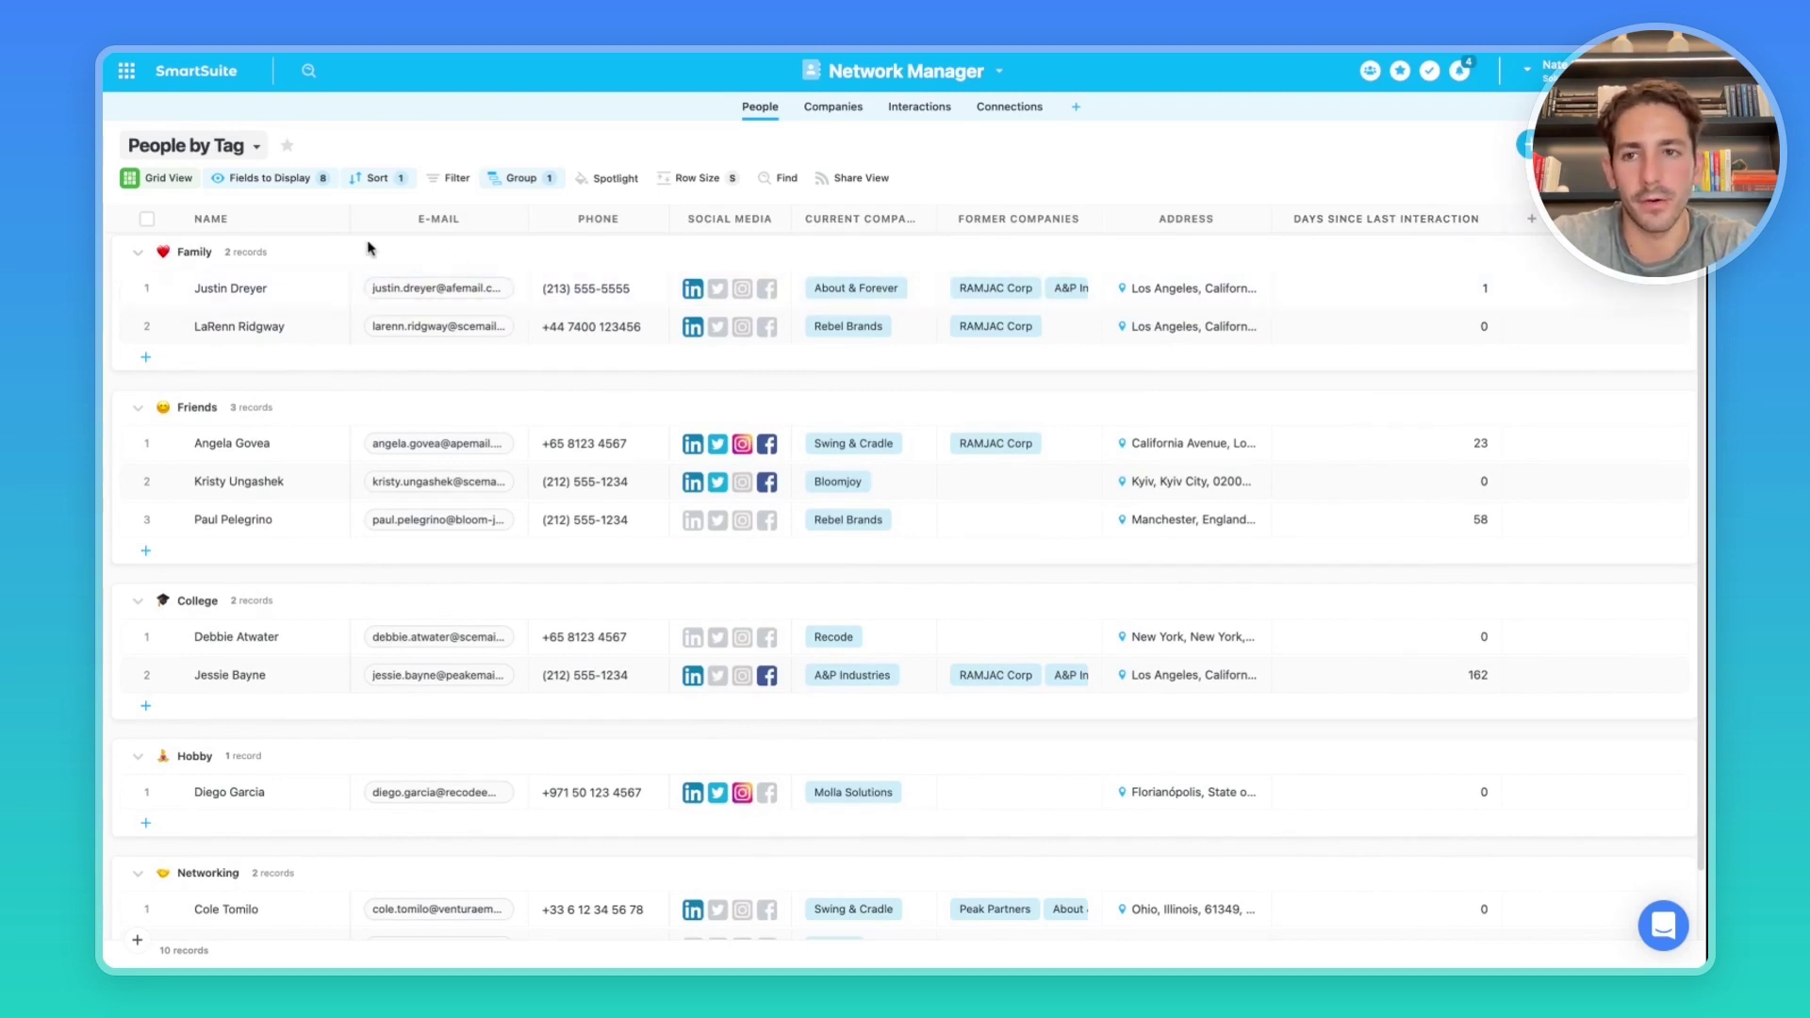
# Switch to the Overdue for Catchup view and review its days-since-interaction sort
pyautogui.click(188, 146)
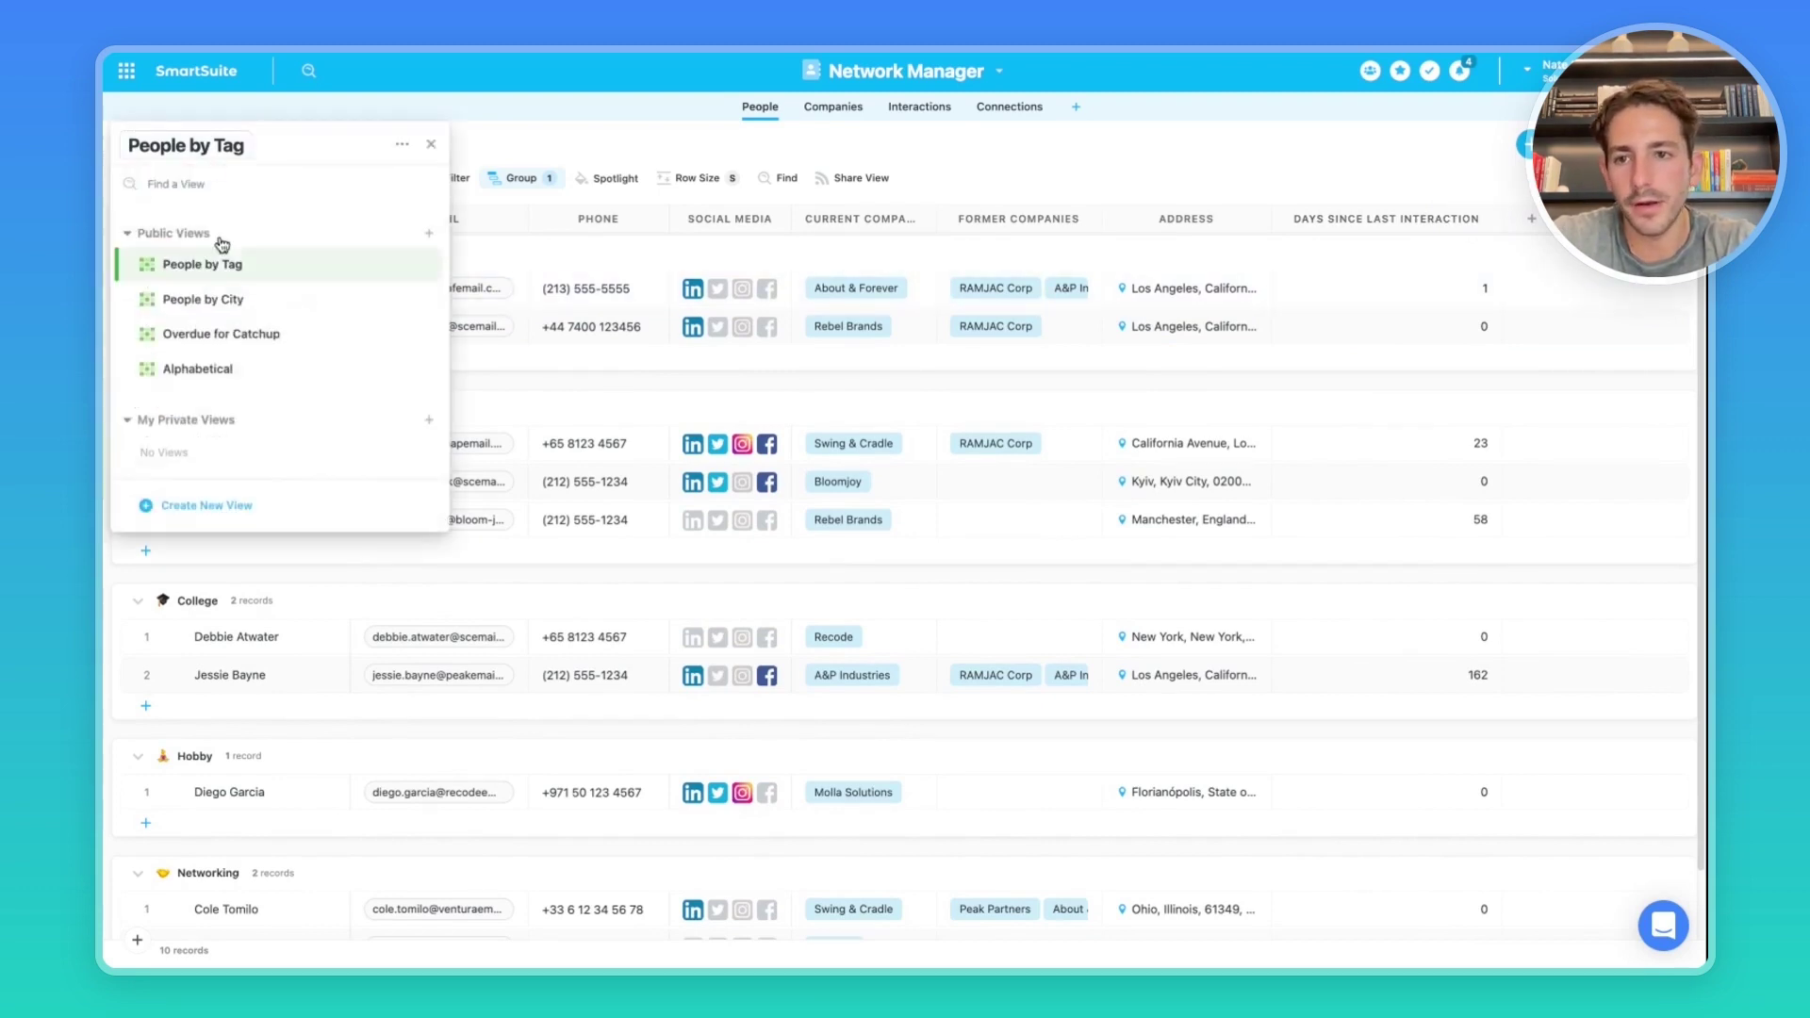
pyautogui.click(222, 338)
pyautogui.click(367, 178)
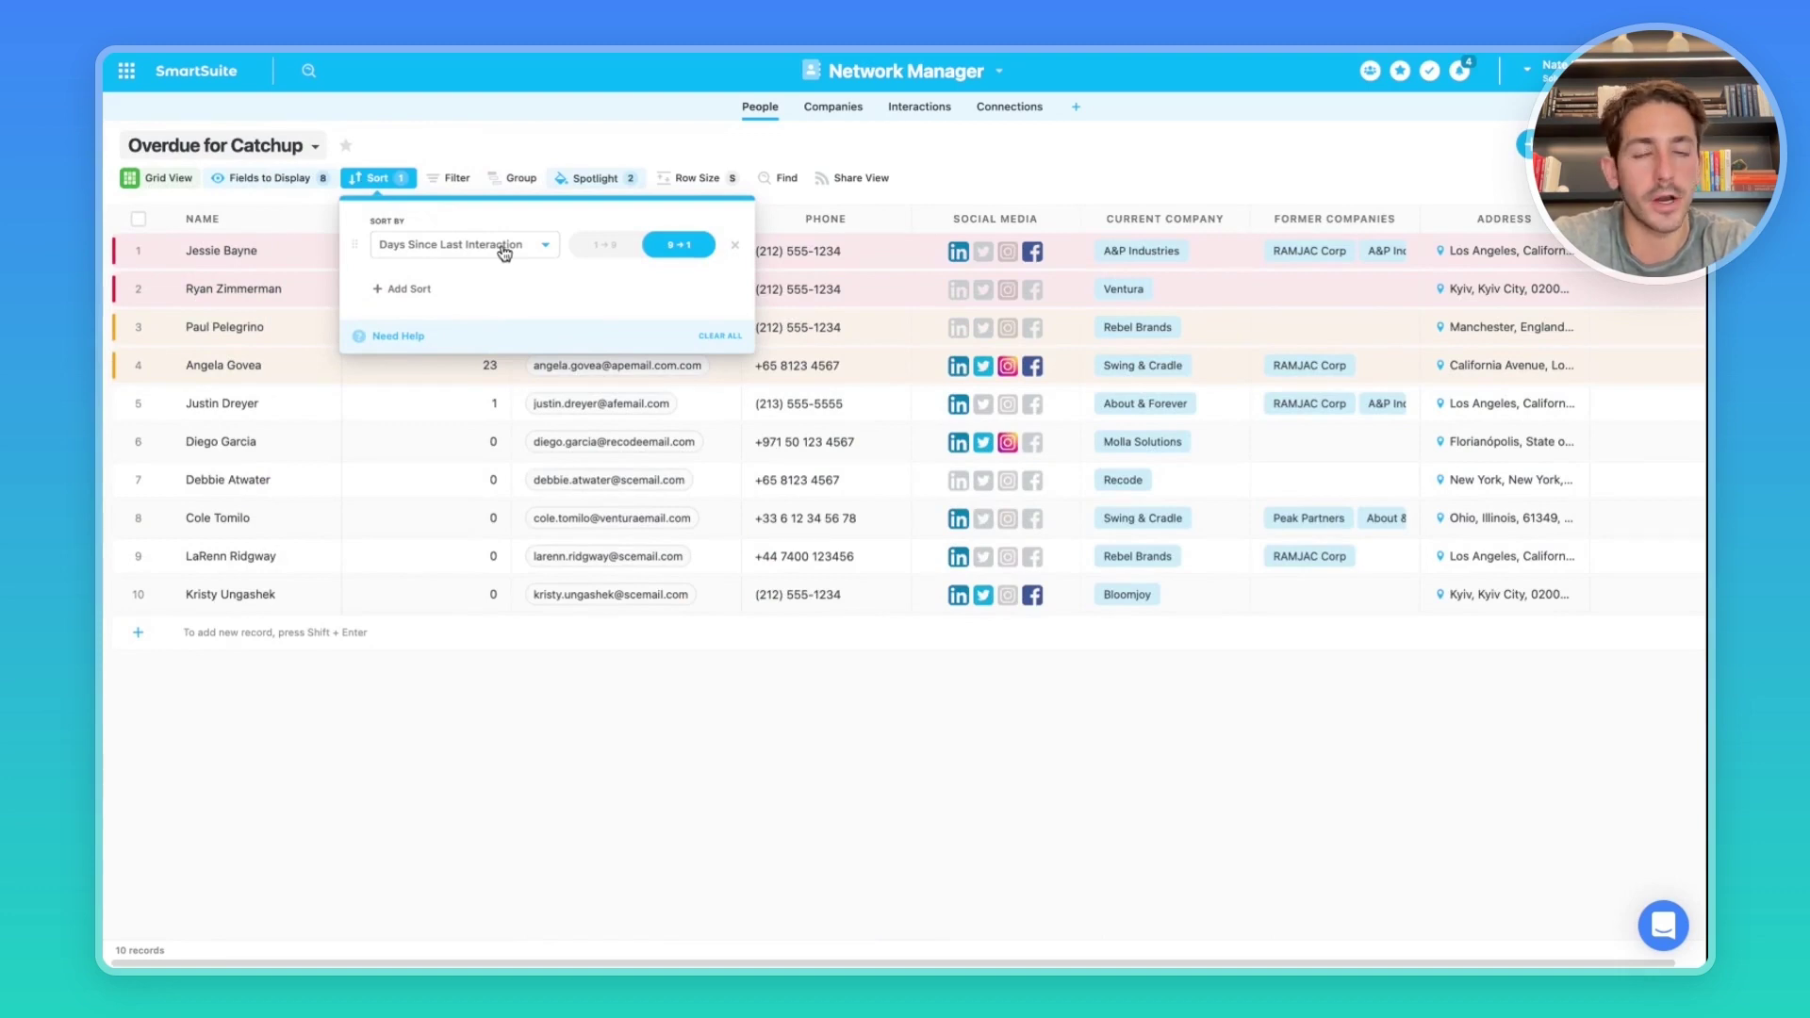
pyautogui.click(464, 817)
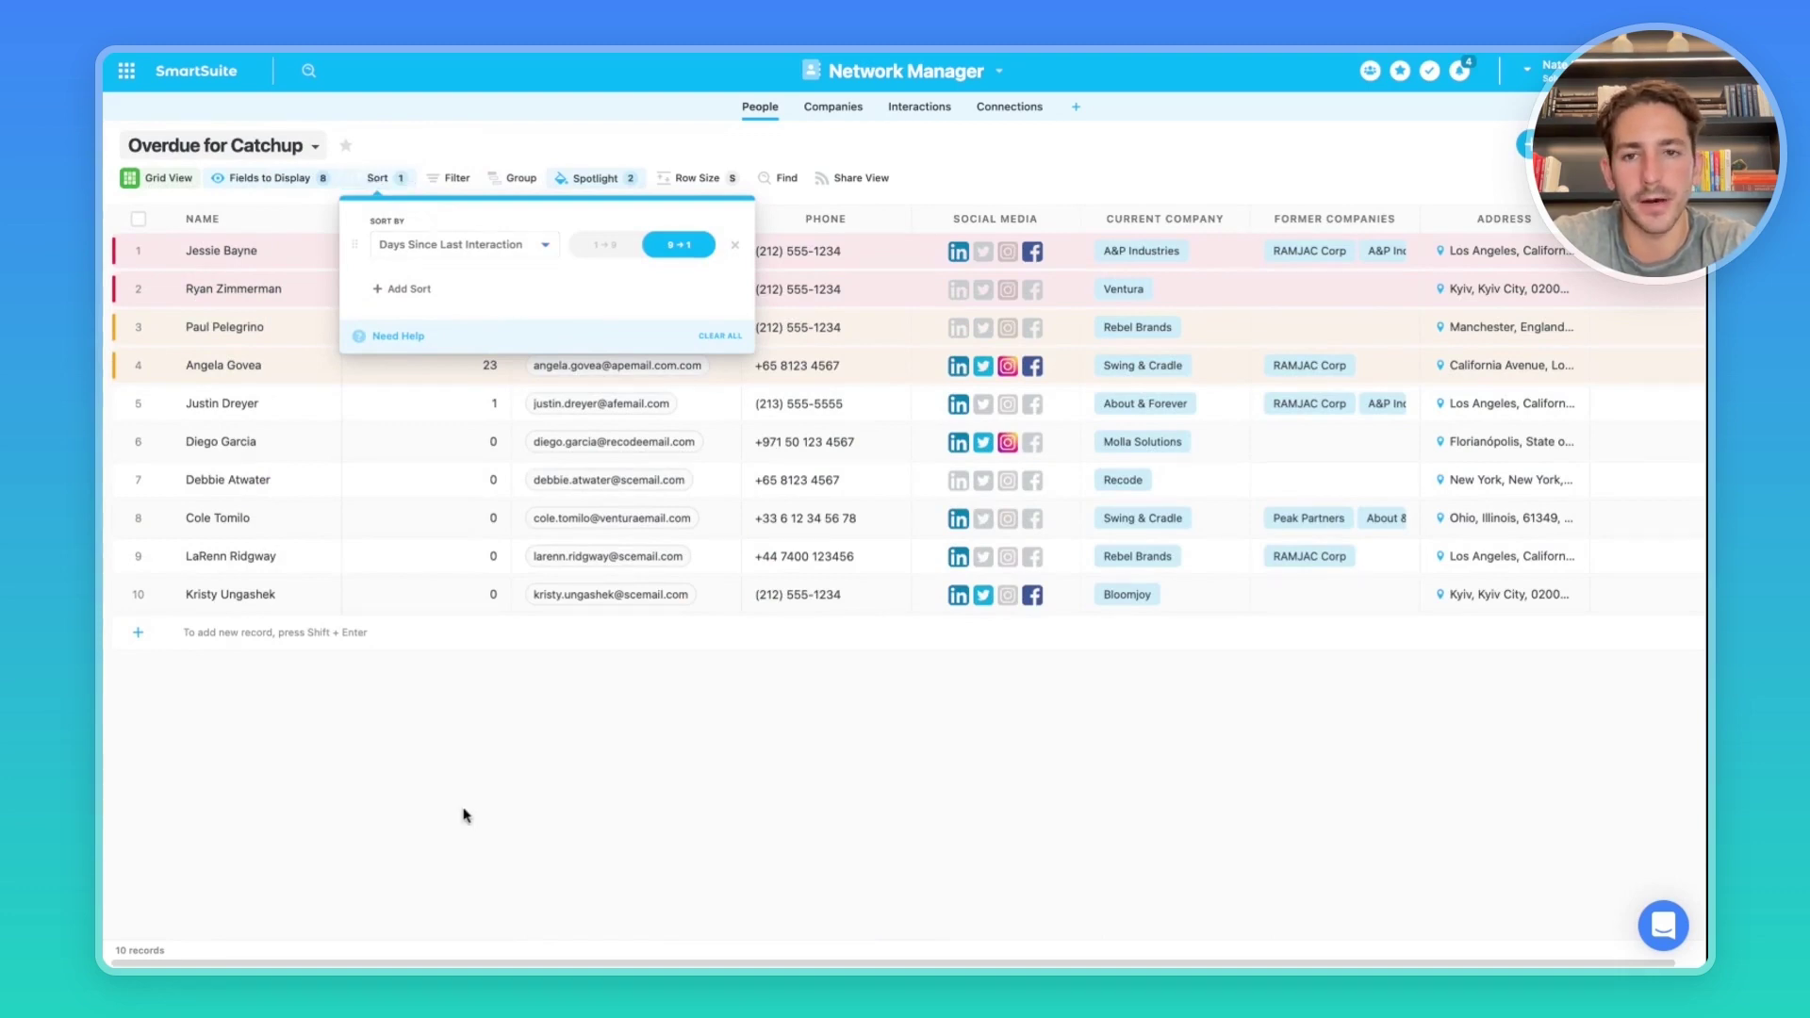
# Review the spotlight rules for contacts over 60 and over 20 days
pyautogui.click(577, 185)
pyautogui.click(672, 251)
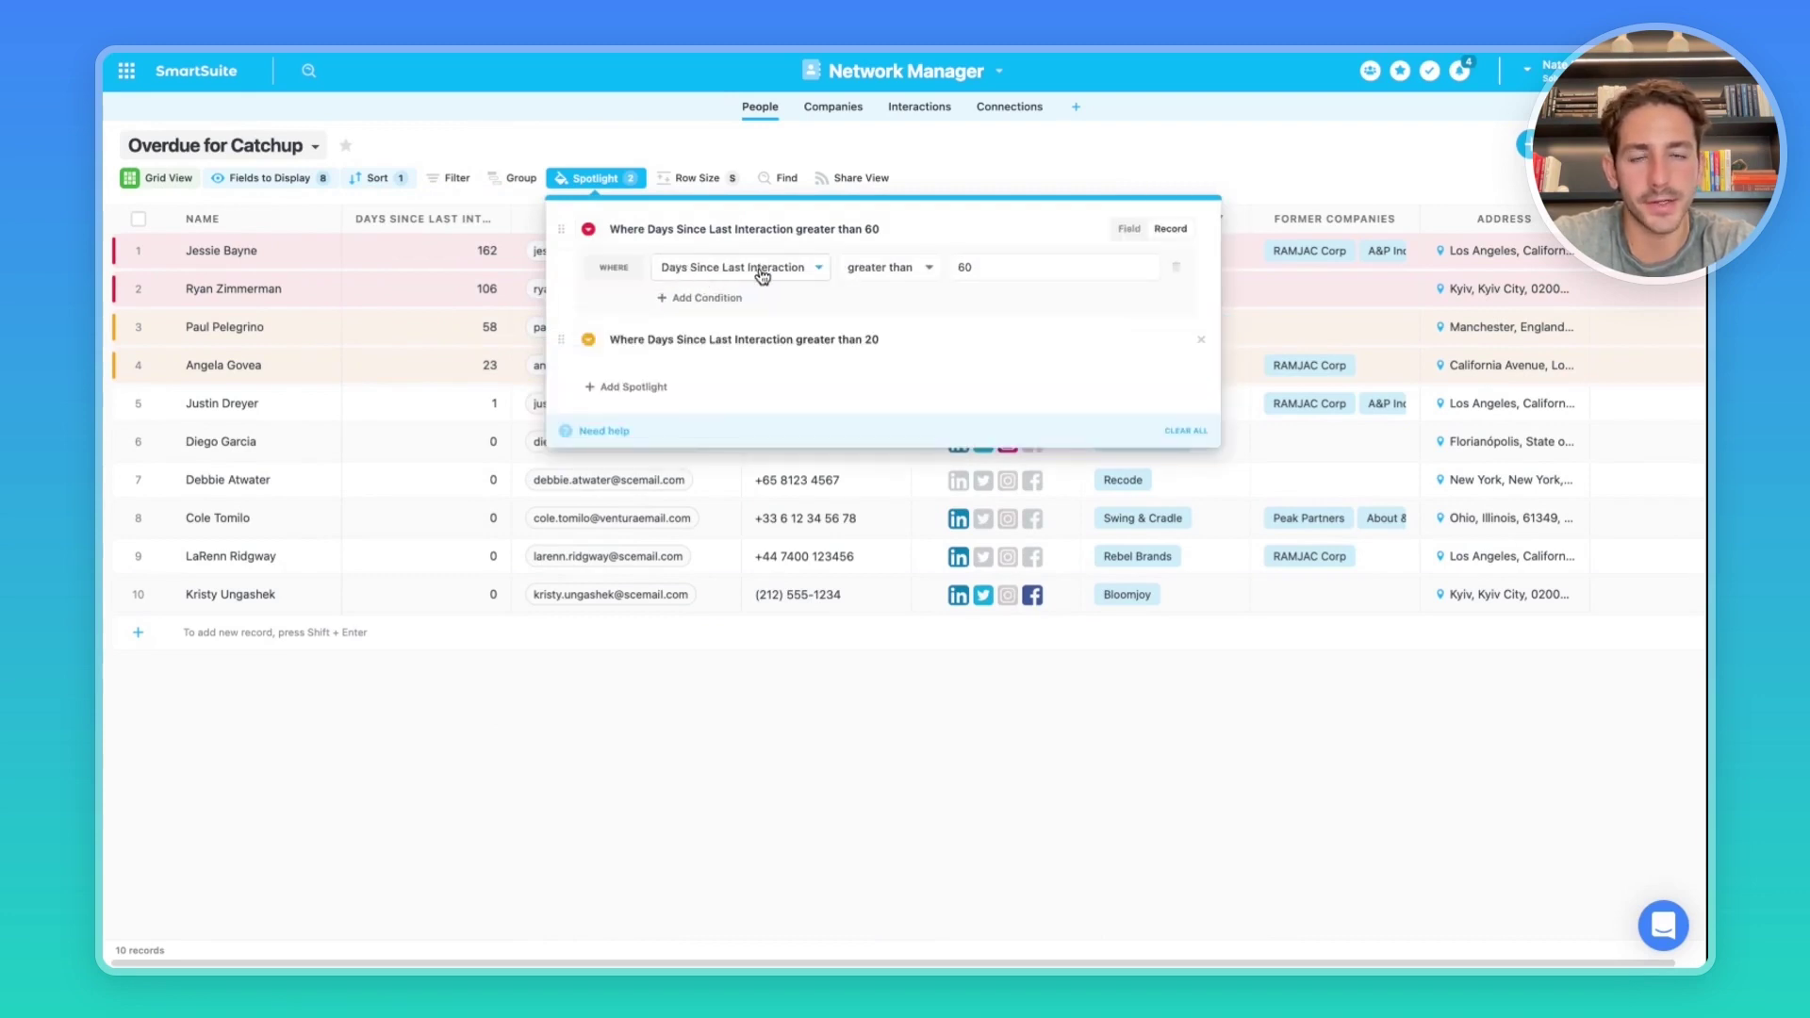
pyautogui.click(845, 341)
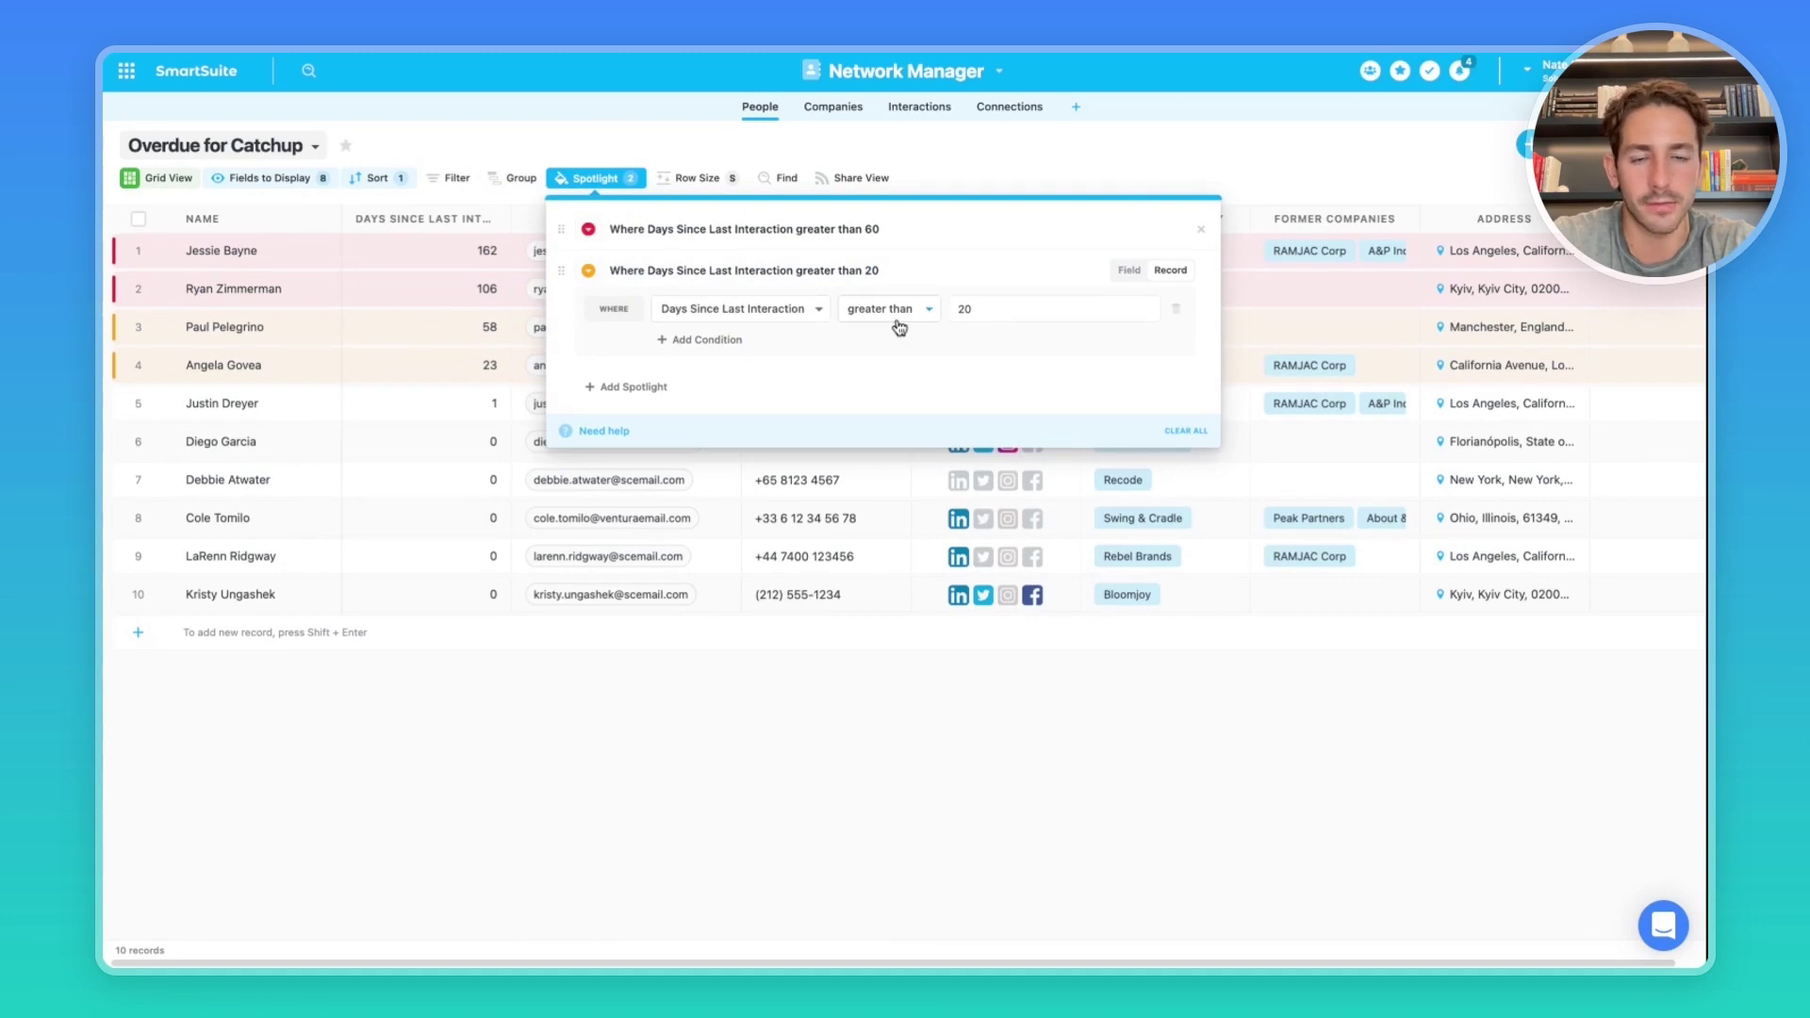
pyautogui.click(759, 730)
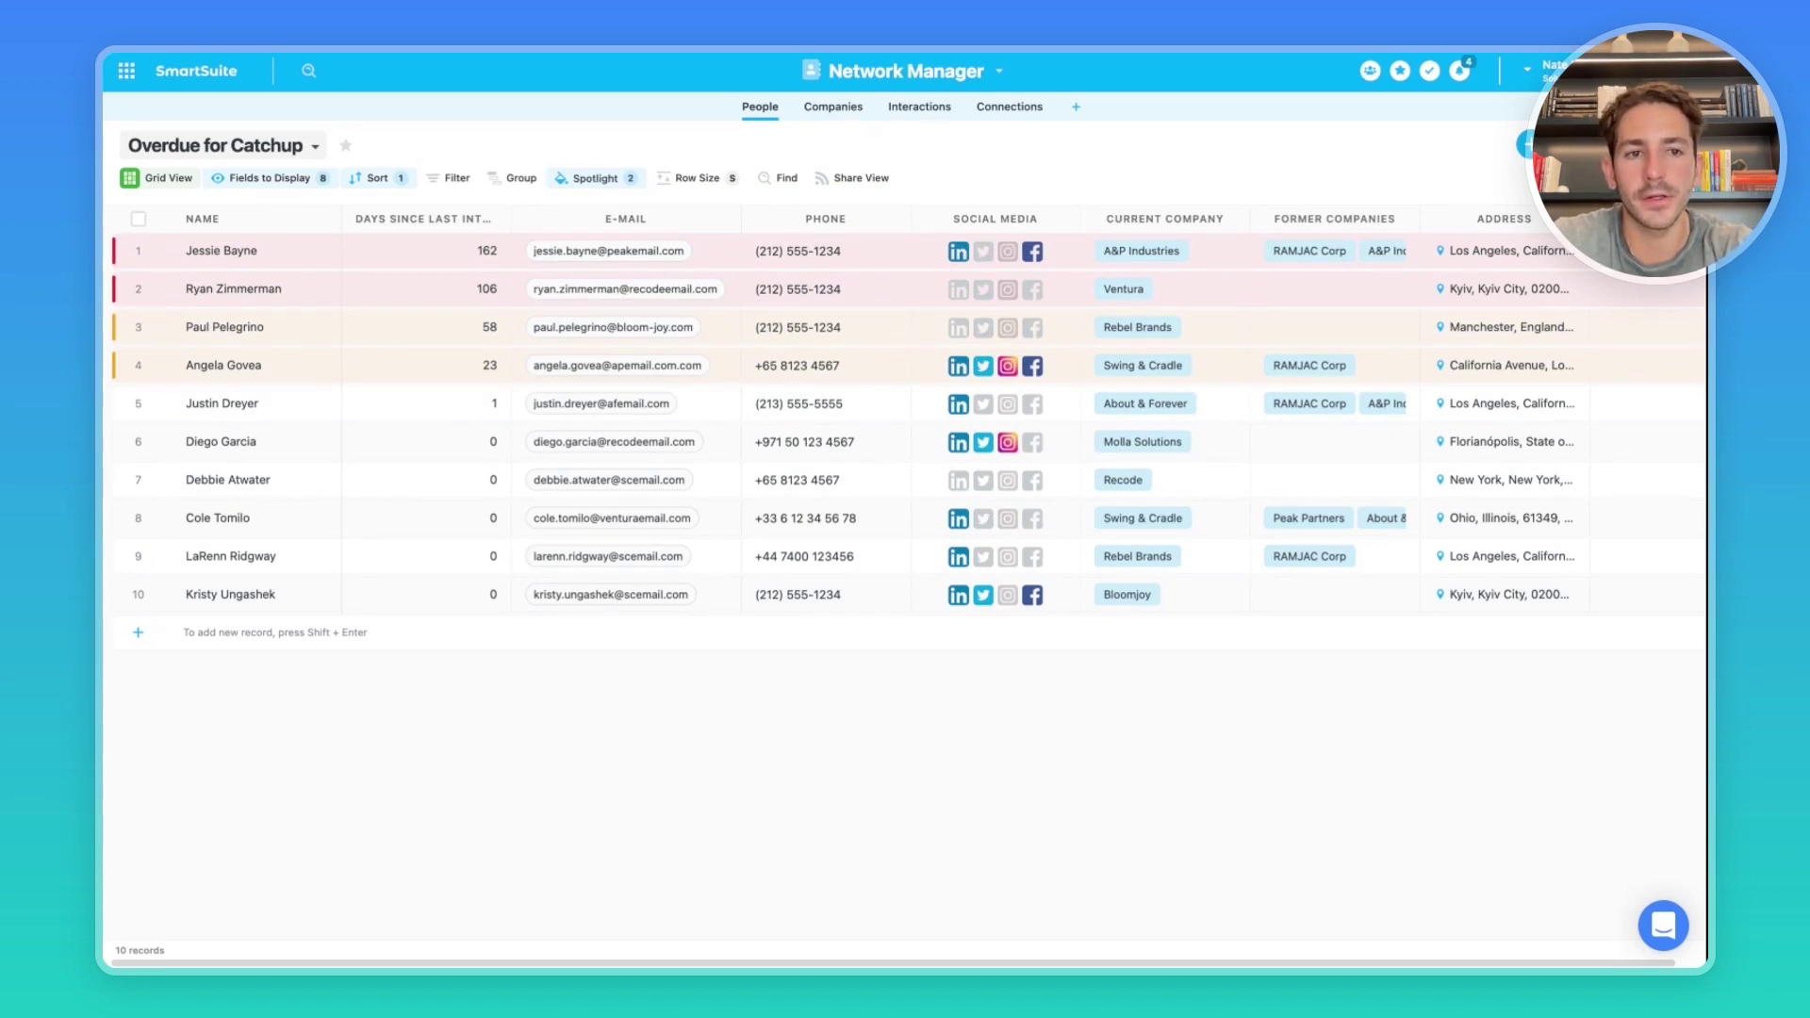
# Auto-fit the Days Since Last Interaction column so its full header shows
pyautogui.doubleClick(511, 218)
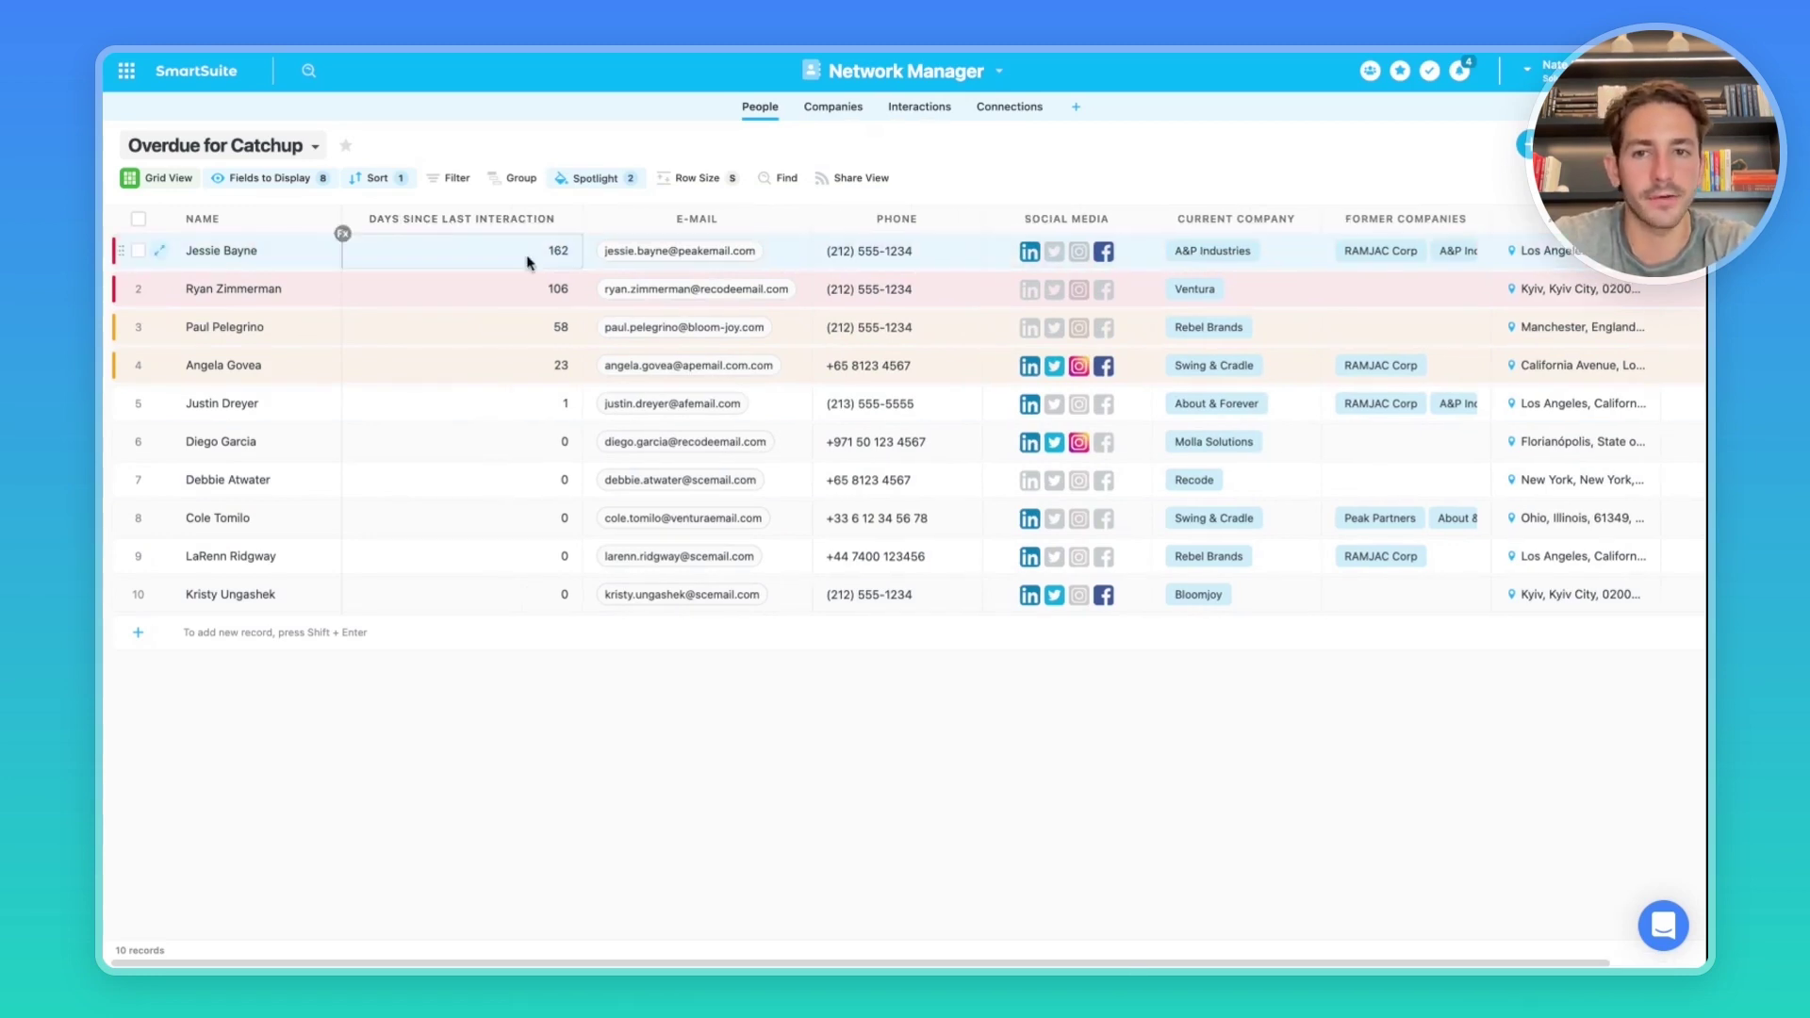